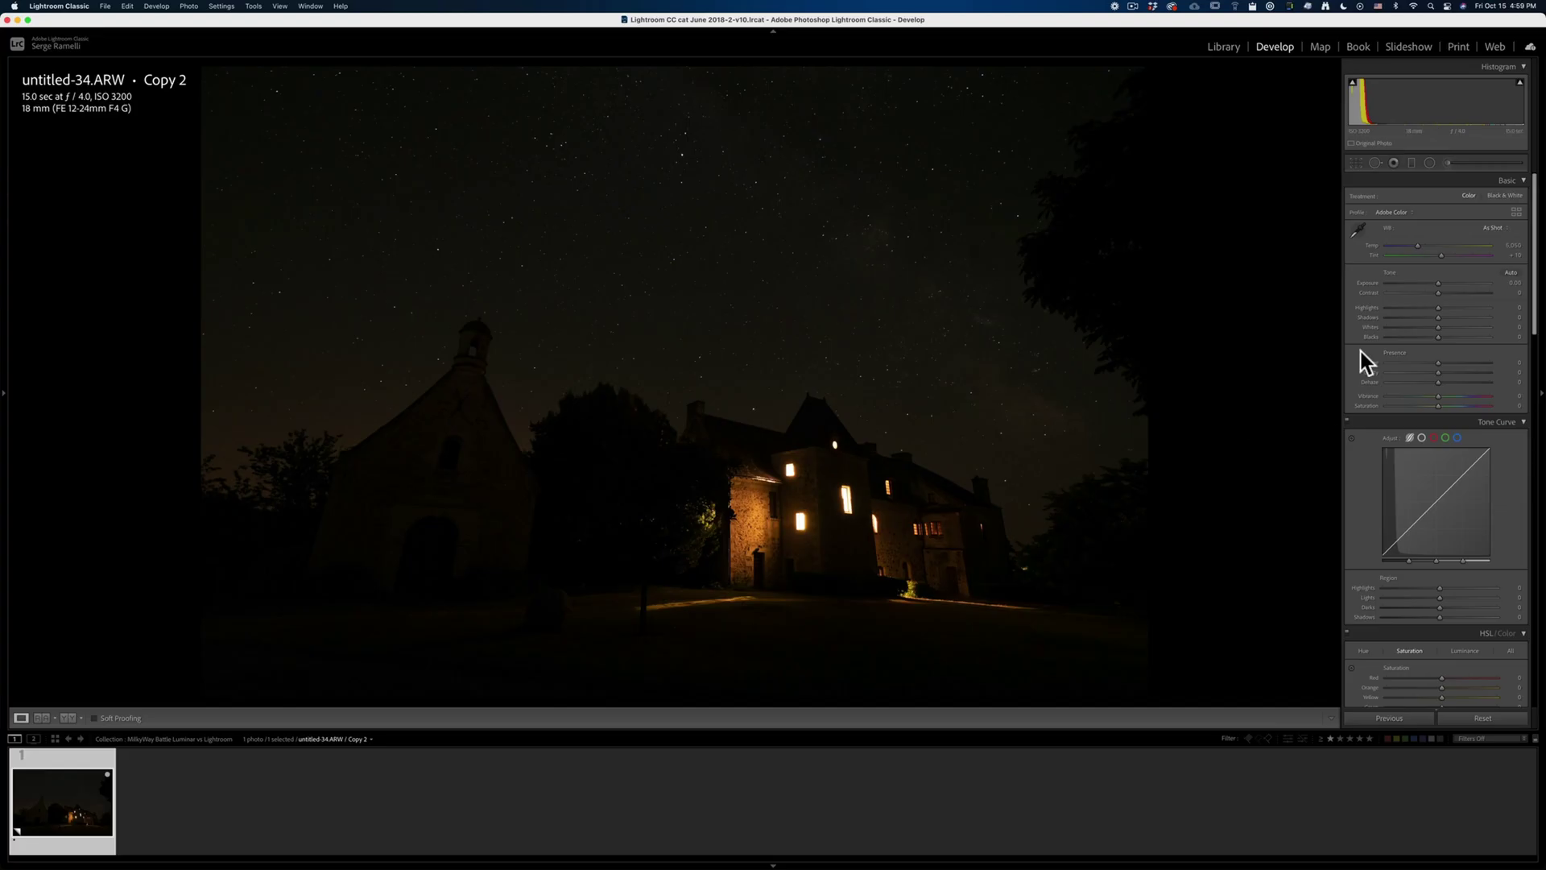
# Step: Undo the shadow boost, returning Shadows to about -1, after checking sky noise at 1:1
pyautogui.moveTo(1456, 317); pyautogui.dragTo(1476, 316)
pyautogui.click(1090, 252)
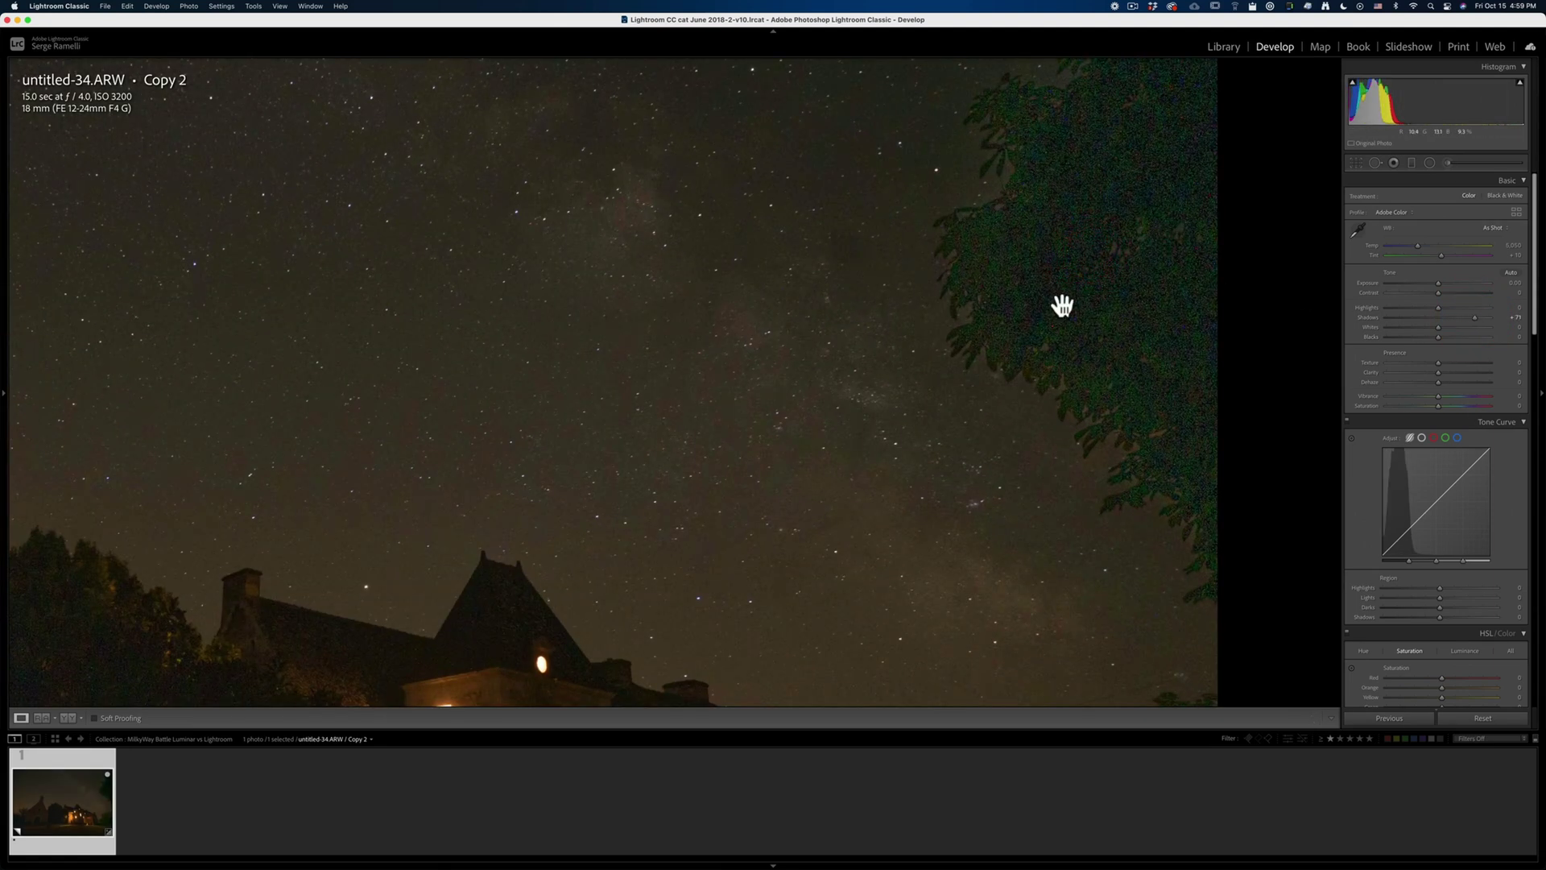
pyautogui.click(1437, 317)
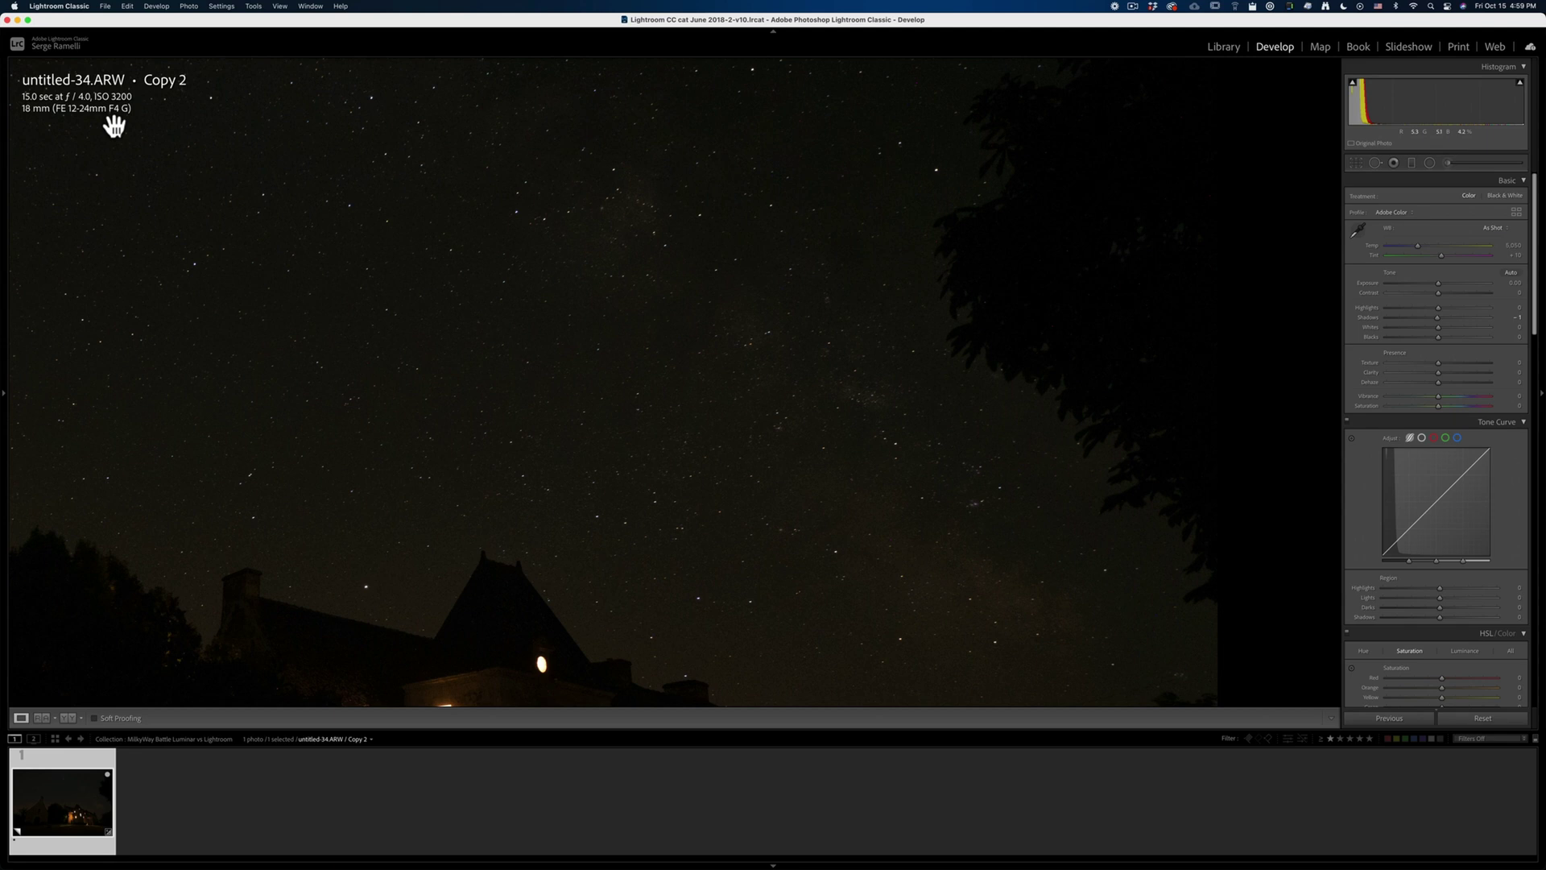
pyautogui.click(322, 302)
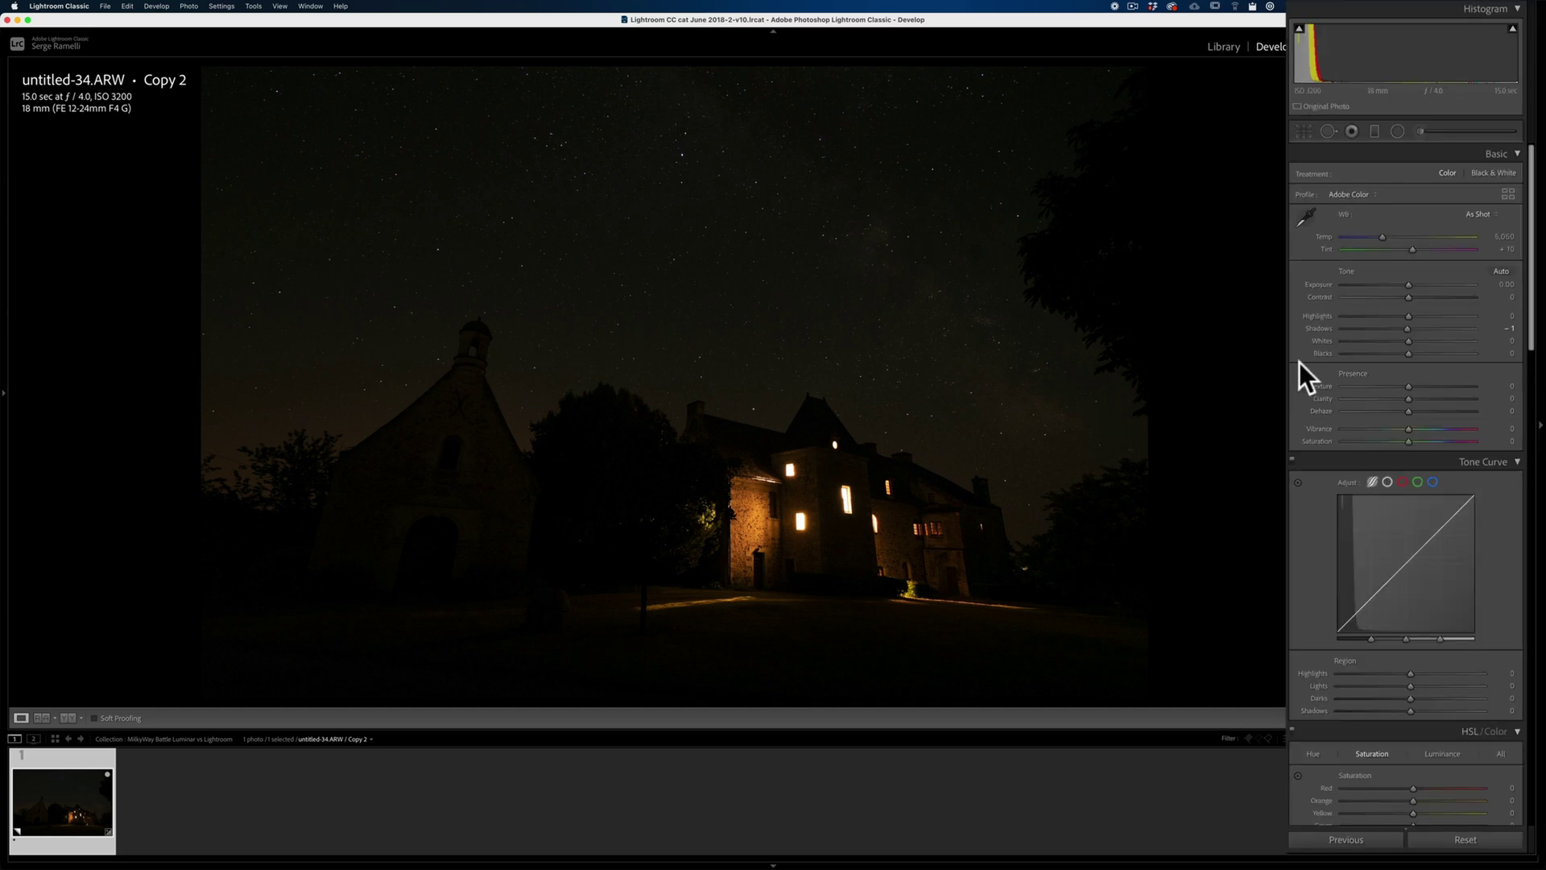
# Step: Raise Exposure to +0.85 and Whites to +61, and cool Temp to 3,630
pyautogui.moveTo(1407, 287); pyautogui.dragTo(1418, 288)
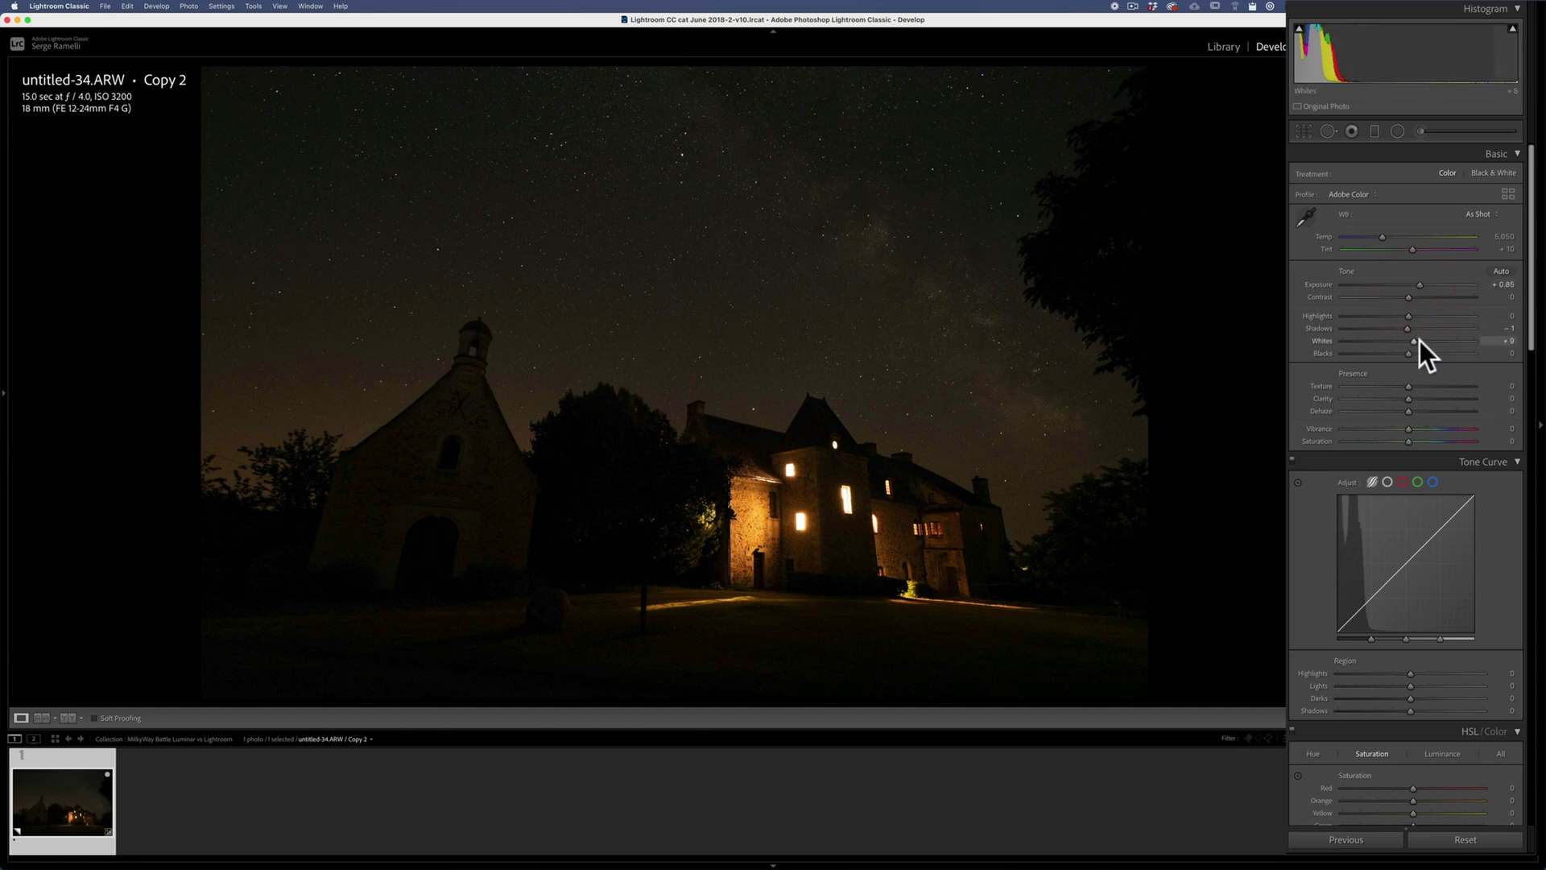
pyautogui.moveTo(1419, 340); pyautogui.dragTo(1452, 342)
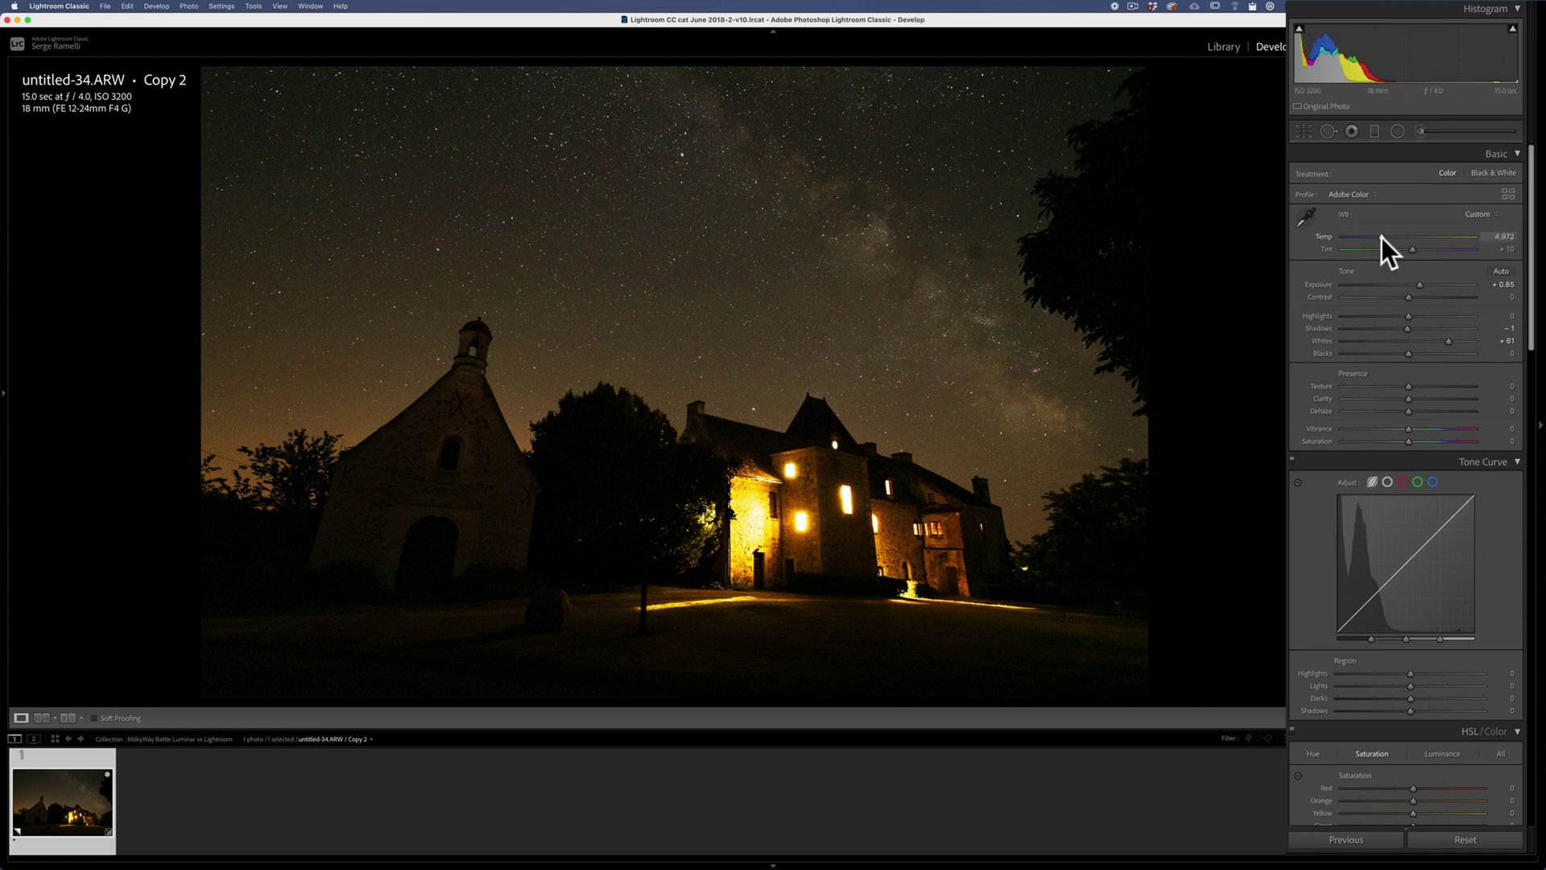
pyautogui.moveTo(1381, 237); pyautogui.dragTo(1364, 240)
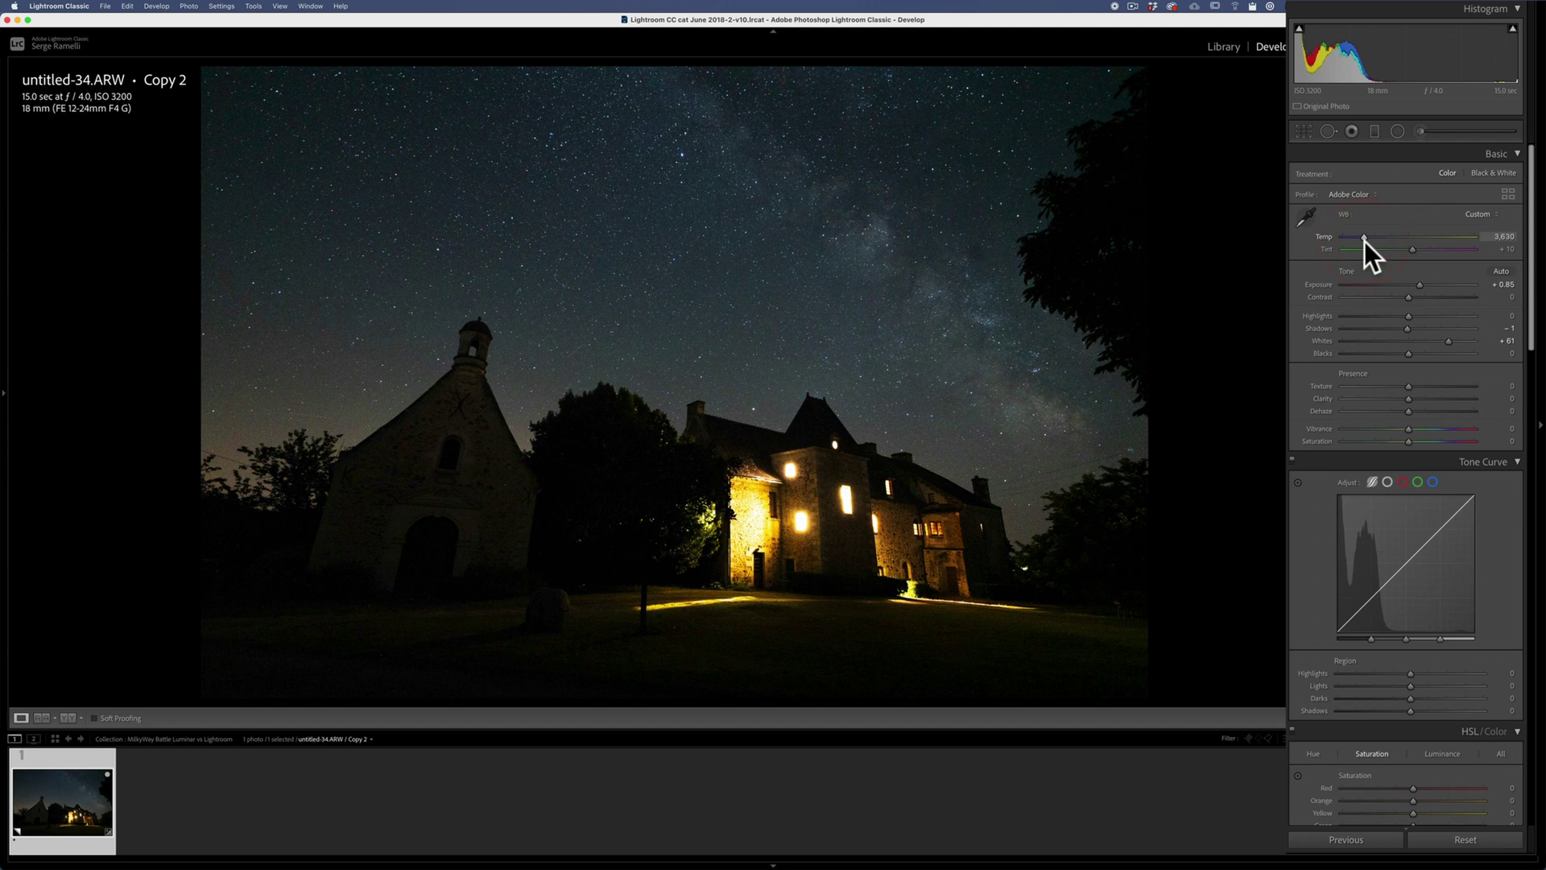
pyautogui.moveTo(1364, 240); pyautogui.dragTo(1364, 240)
# Step: Brush a Highlights -24 adjustment over the foreground and raise Contrast to +37
pyautogui.click(1421, 130)
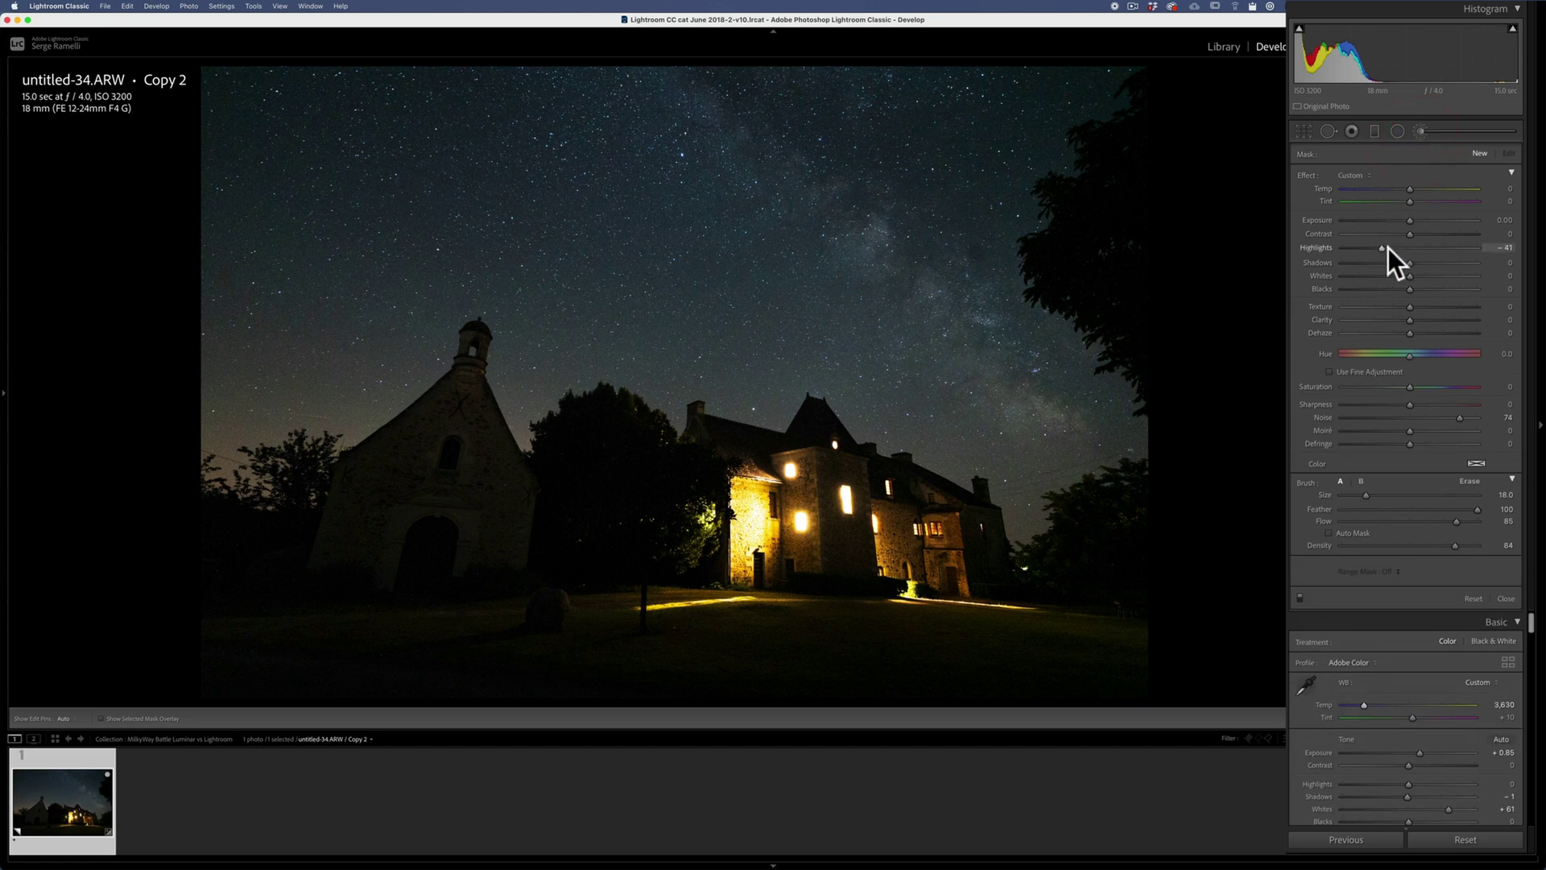
pyautogui.click(1394, 248)
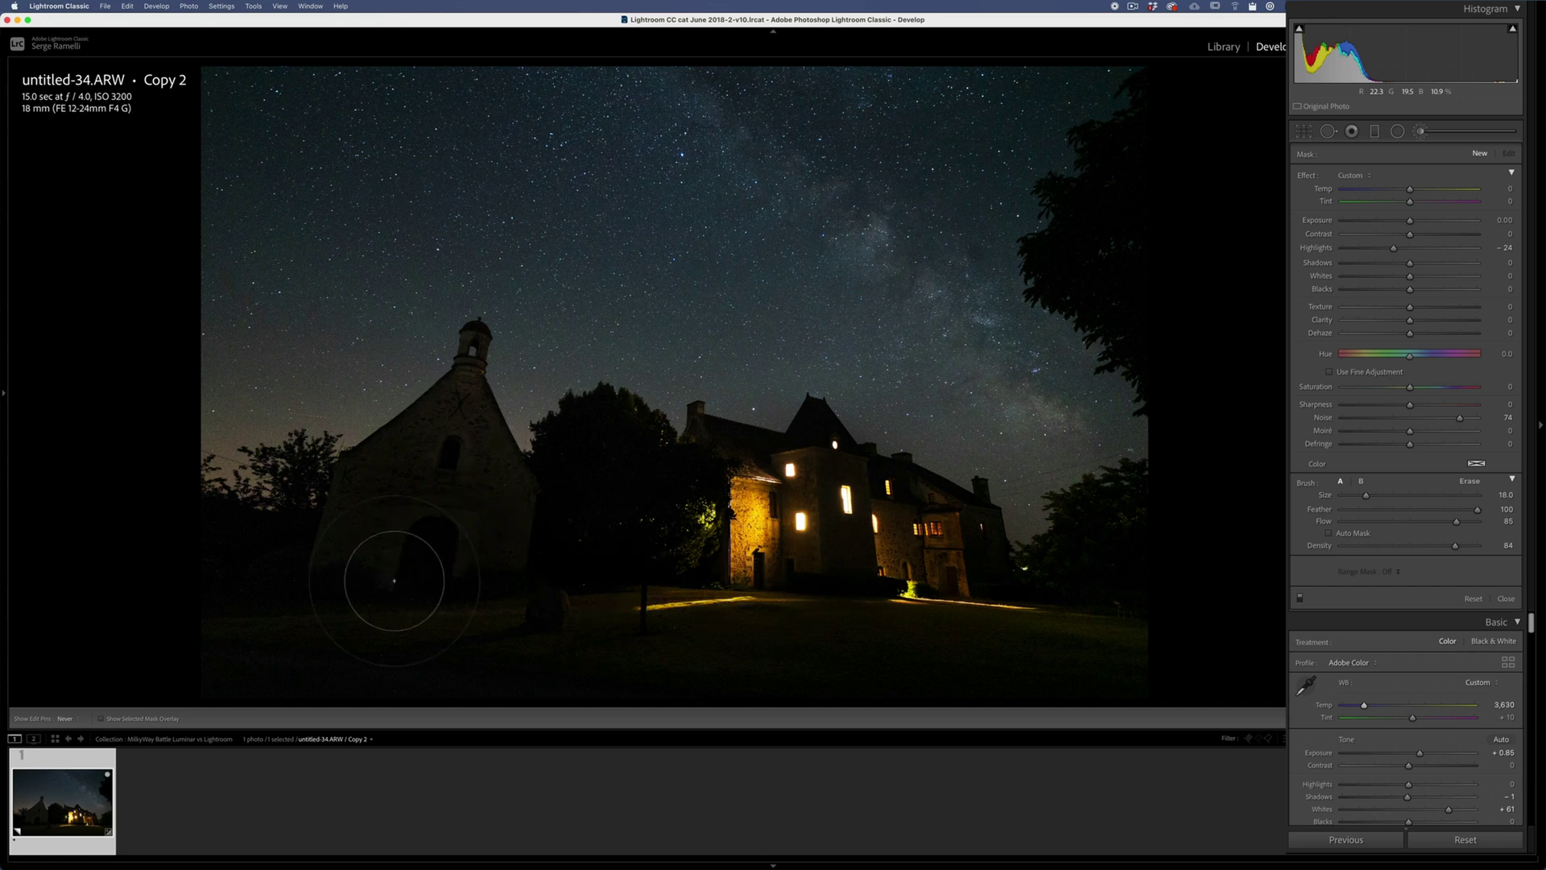
pyautogui.moveTo(394, 580)
pyautogui.mouseDown()
pyautogui.moveTo(1036, 655)
pyautogui.moveTo(1156, 614)
pyautogui.moveTo(1191, 346)
pyautogui.moveTo(1207, 511)
pyautogui.mouseUp()
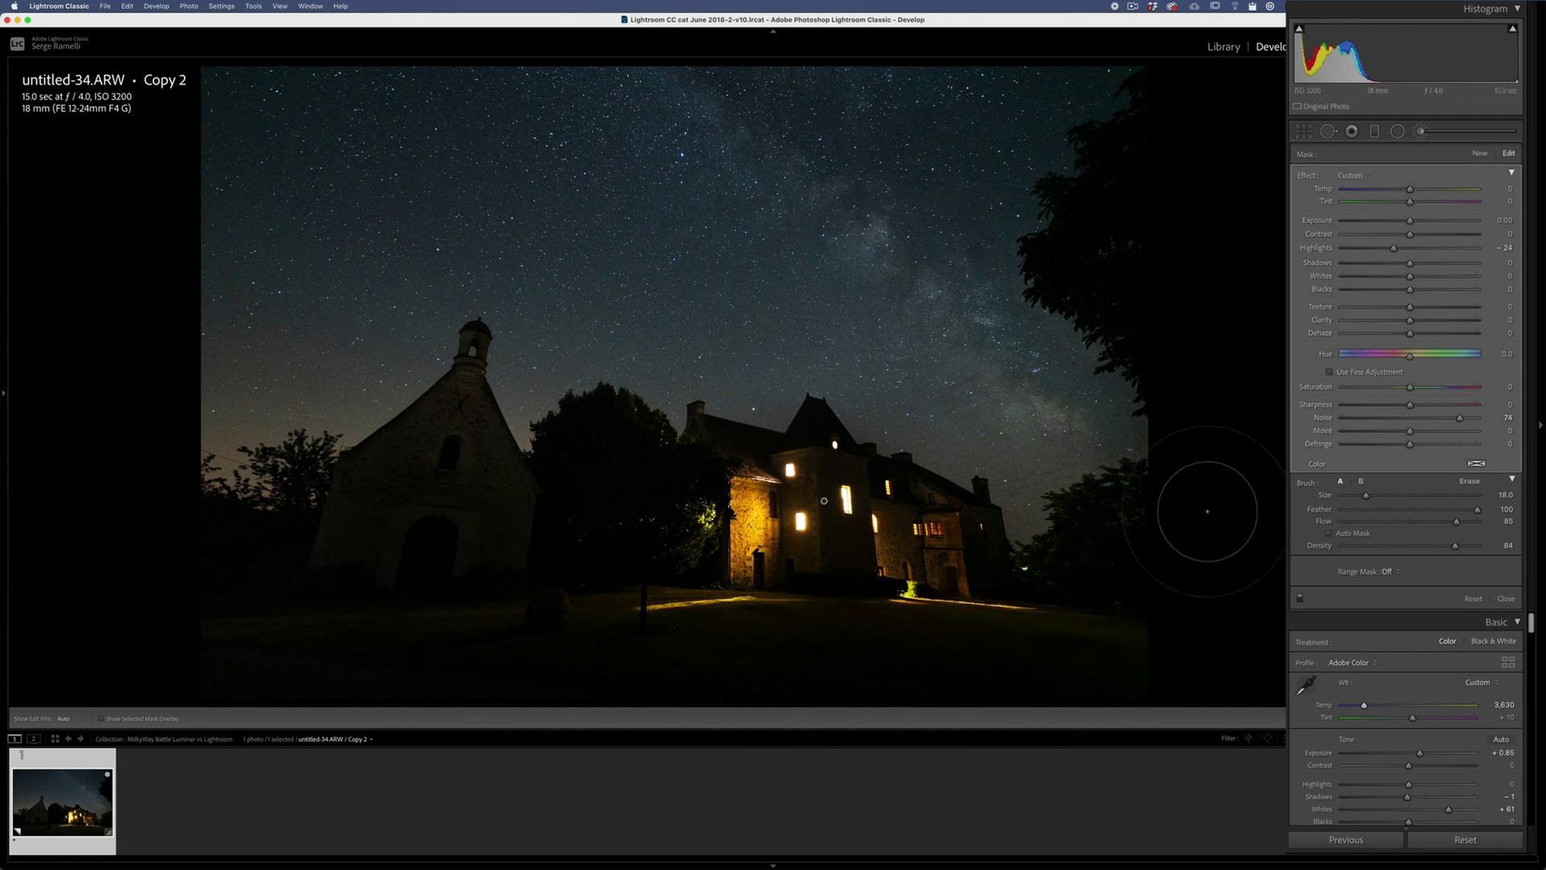
pyautogui.press('k')
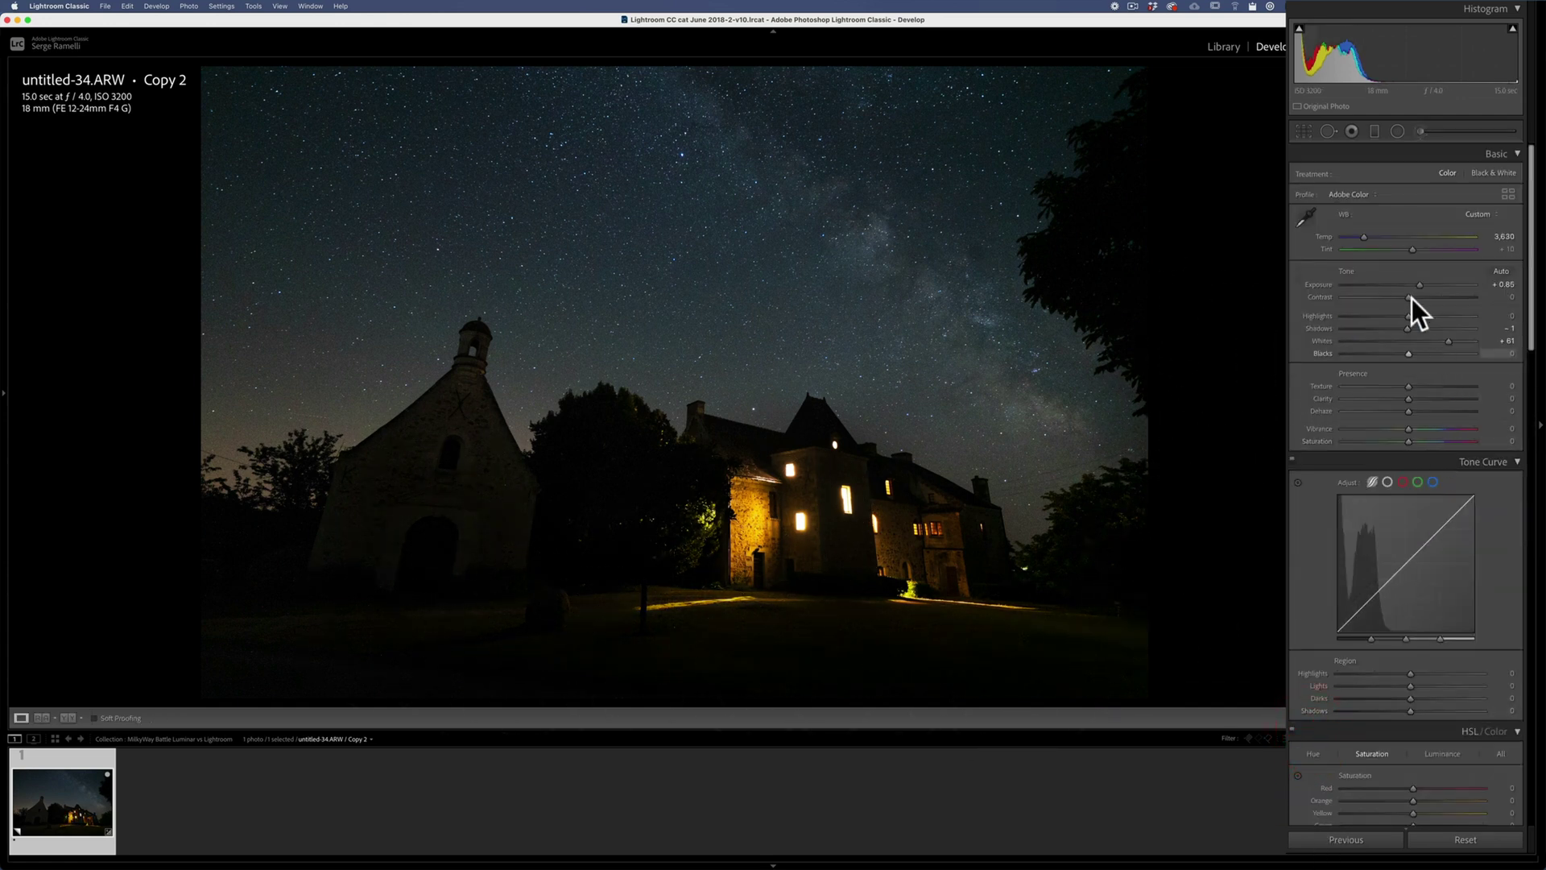
pyautogui.moveTo(1413, 298)
pyautogui.mouseDown()
pyautogui.moveTo(1433, 296)
pyautogui.moveTo(1422, 288)
pyautogui.mouseUp()
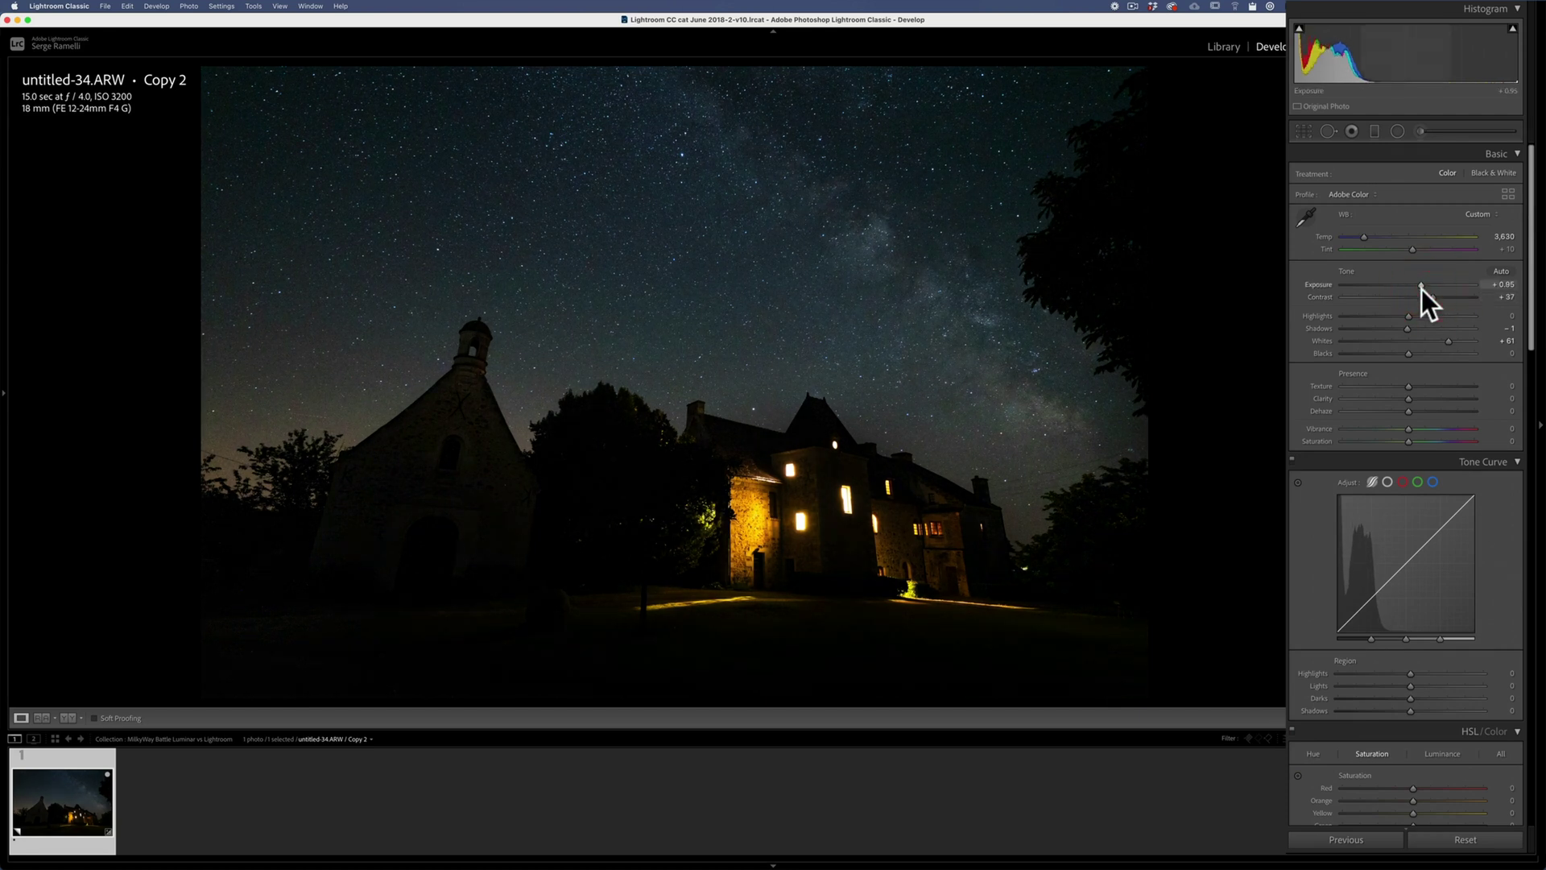
pyautogui.click(1397, 131)
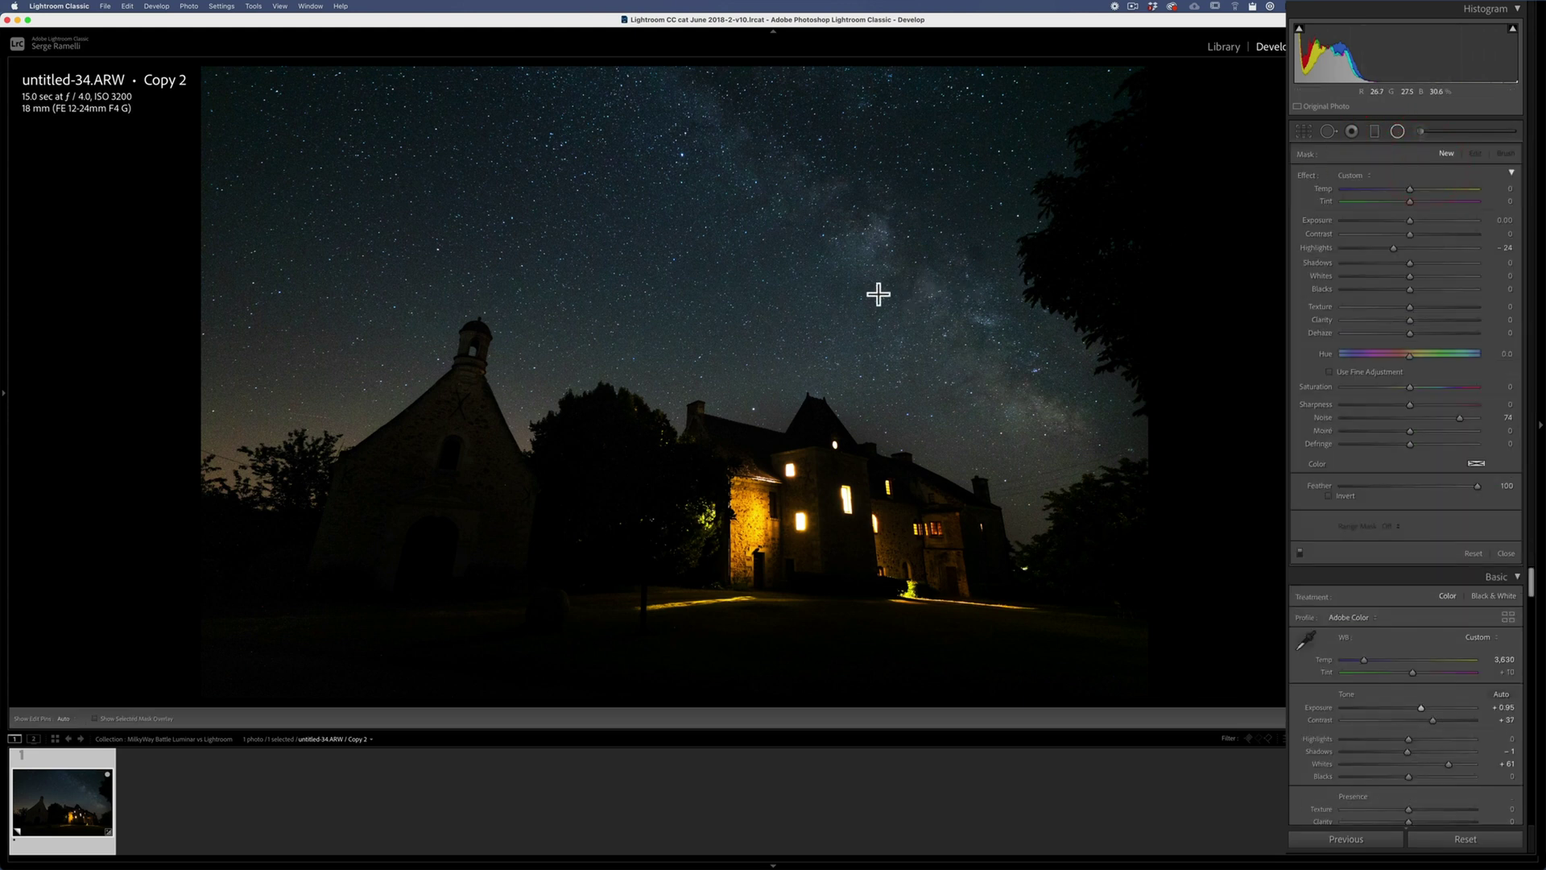
# Step: Draw a radial filter over the Milky Way with Clarity 45 and warmer Temp and Tint
pyautogui.moveTo(878, 294); pyautogui.dragTo(1084, 528)
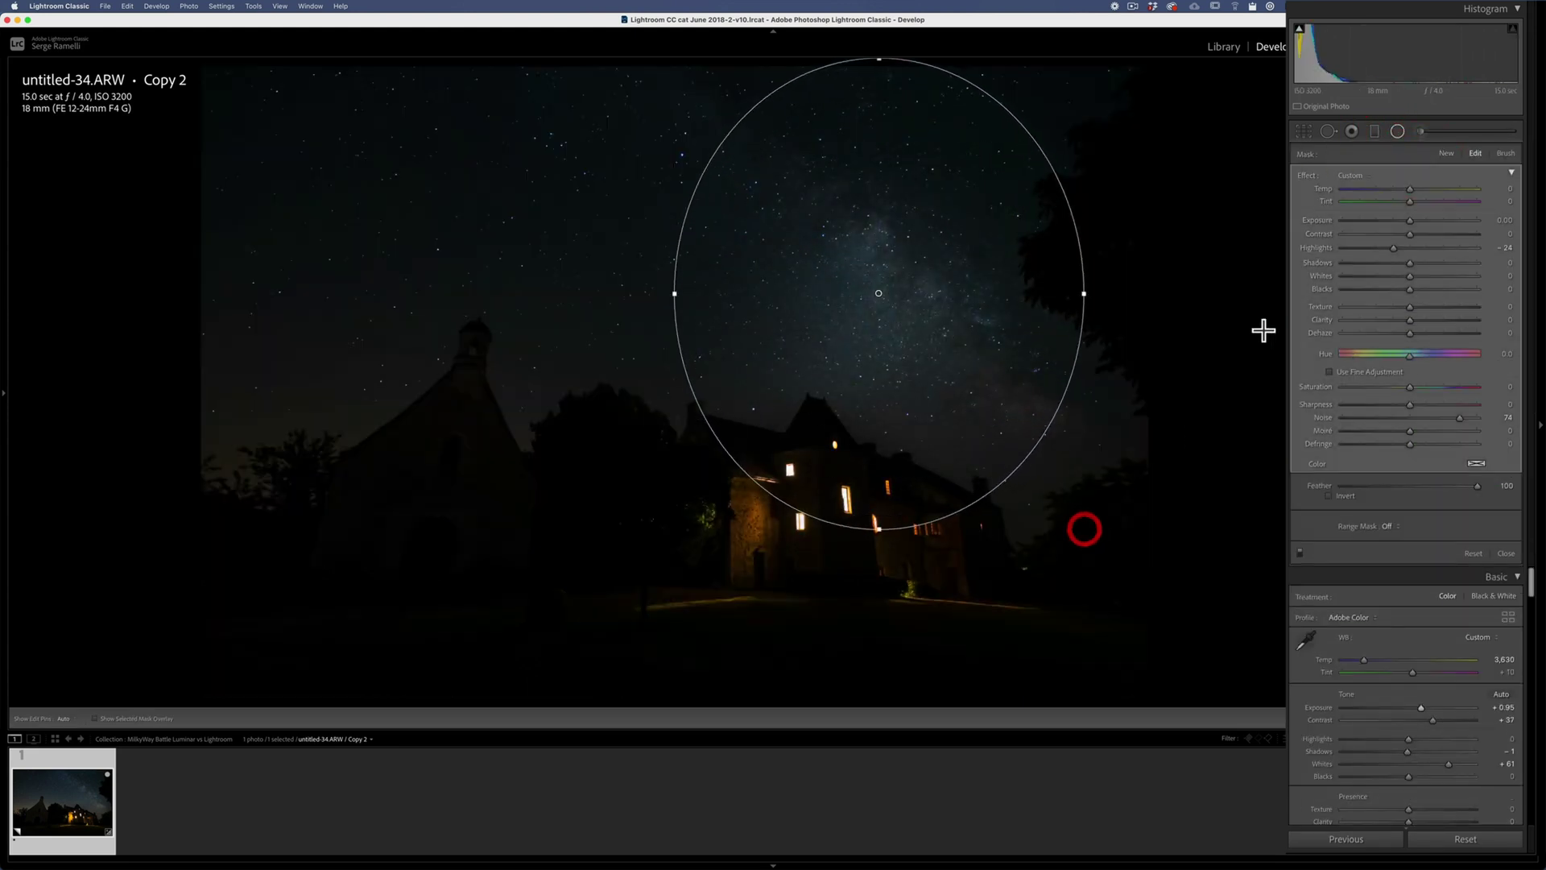
pyautogui.doubleClick(1304, 174)
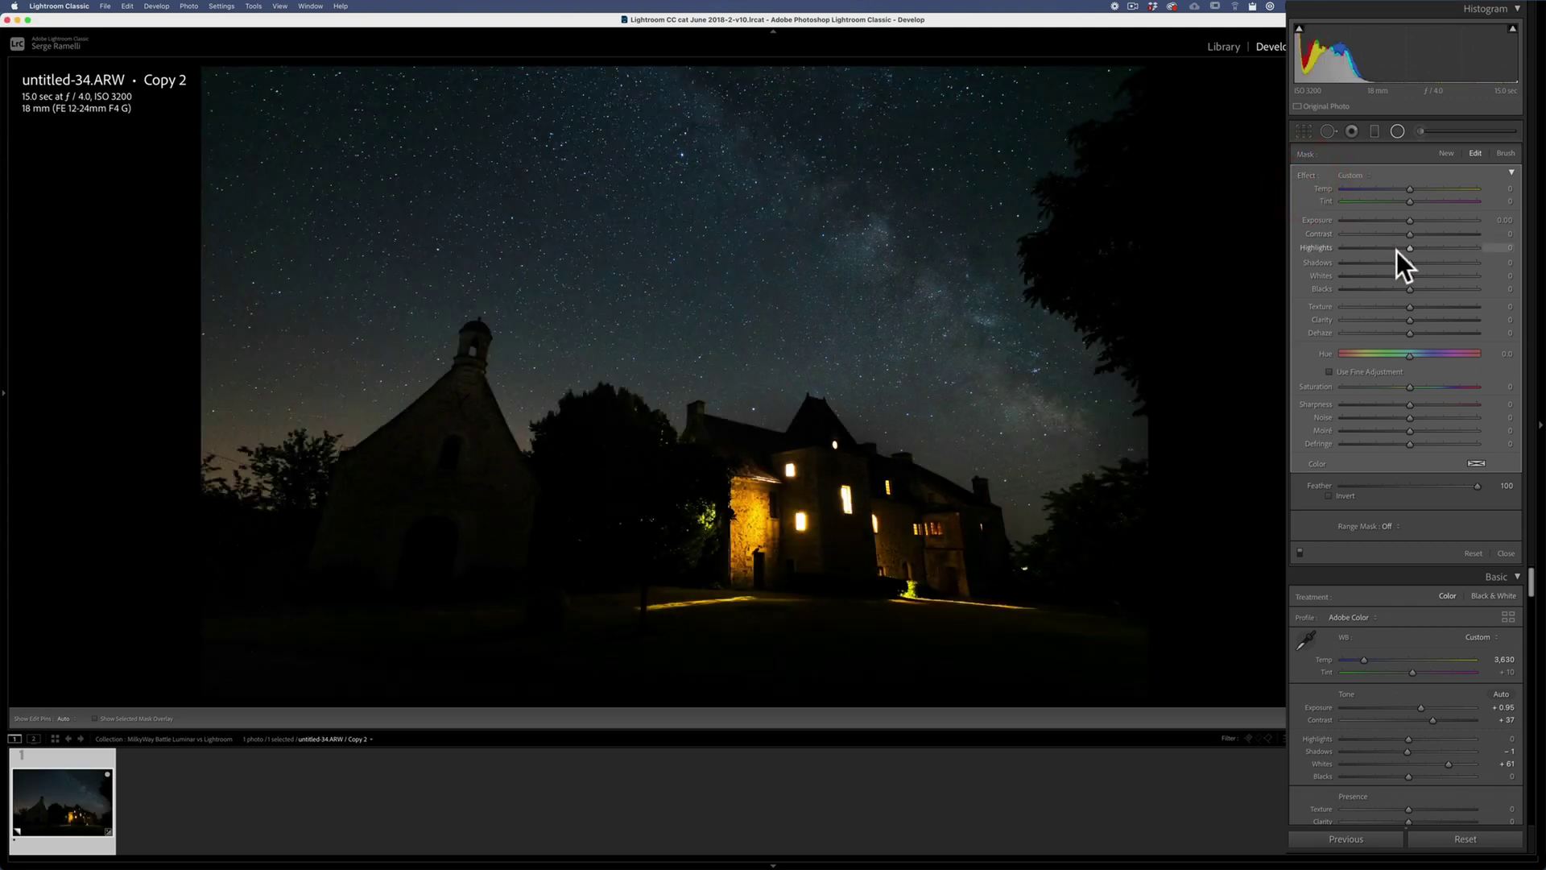
pyautogui.click(1440, 322)
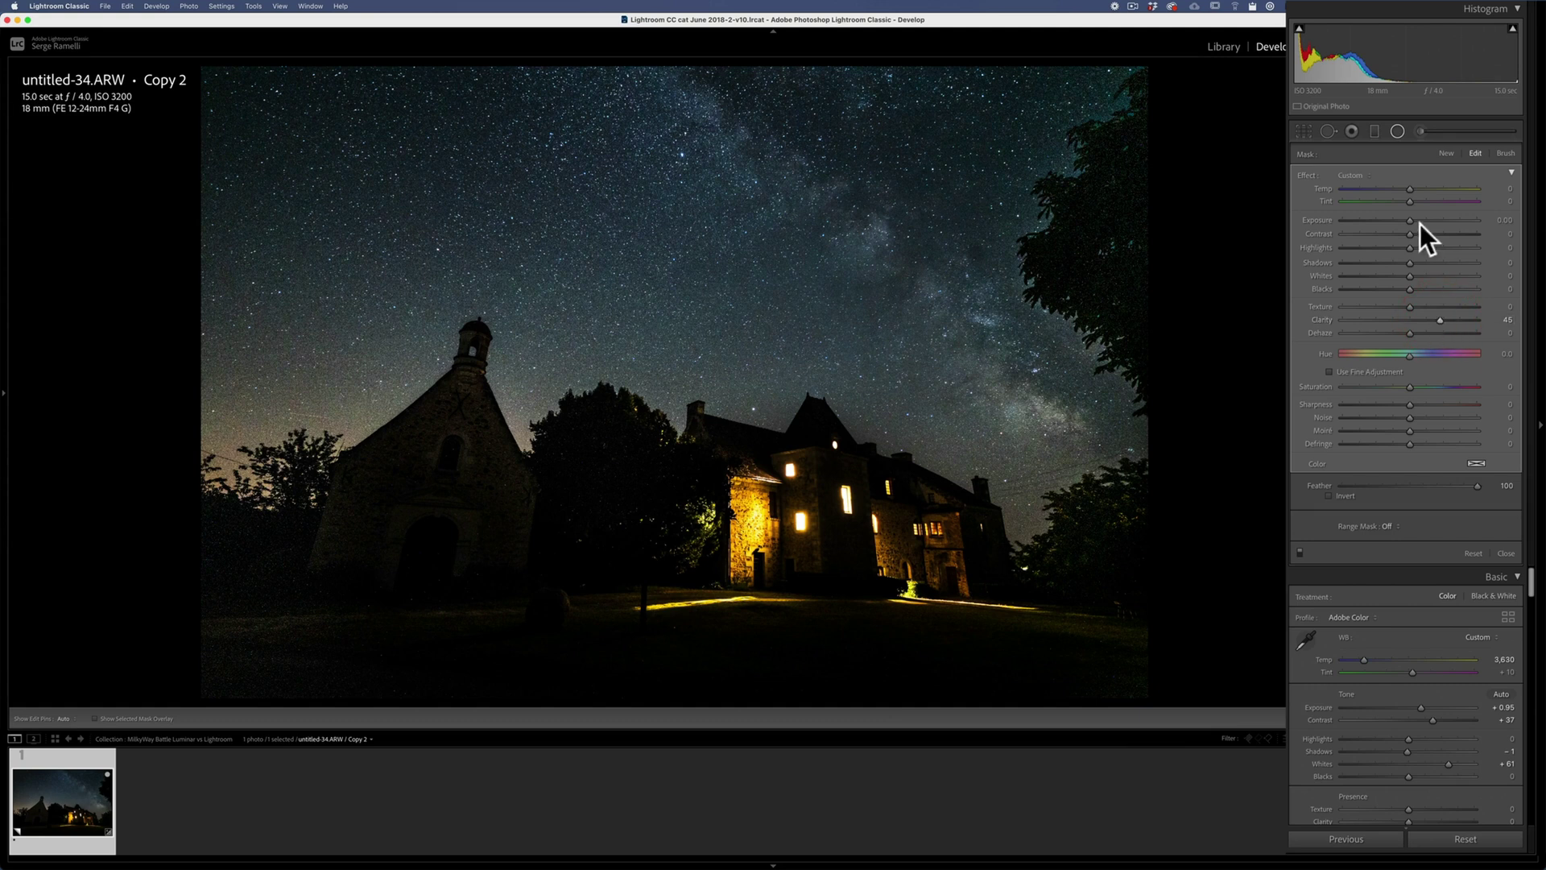
pyautogui.click(1423, 190)
pyautogui.click(1422, 202)
# Step: Invert the radial filter, stretch and tilt it along the Milky Way, and ease warmth to Temp 14
pyautogui.moveTo(880, 297); pyautogui.dragTo(622, 214)
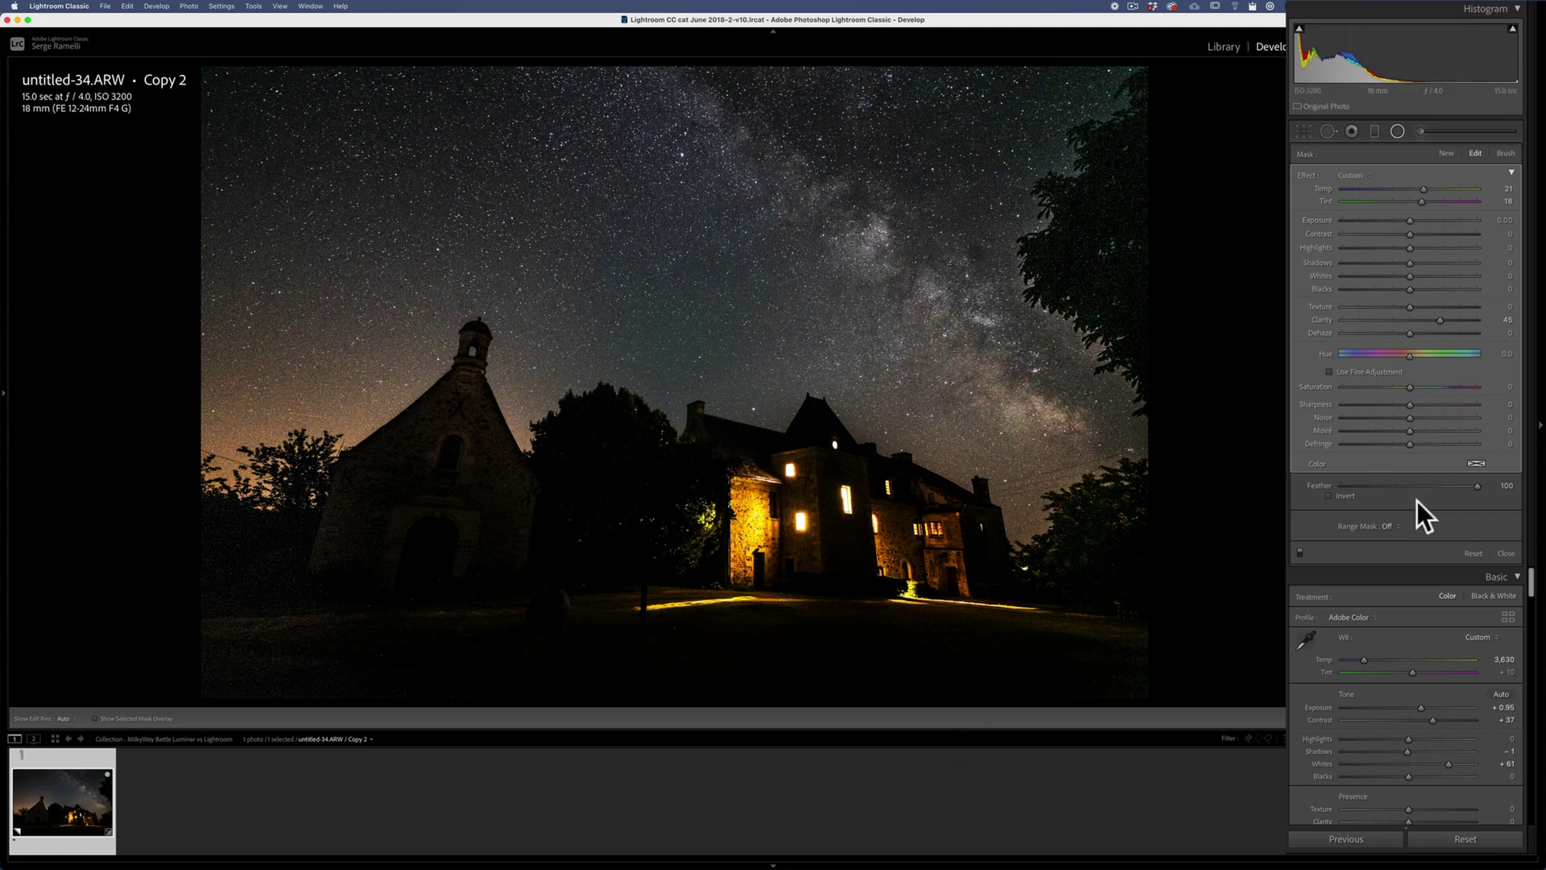
pyautogui.click(1345, 498)
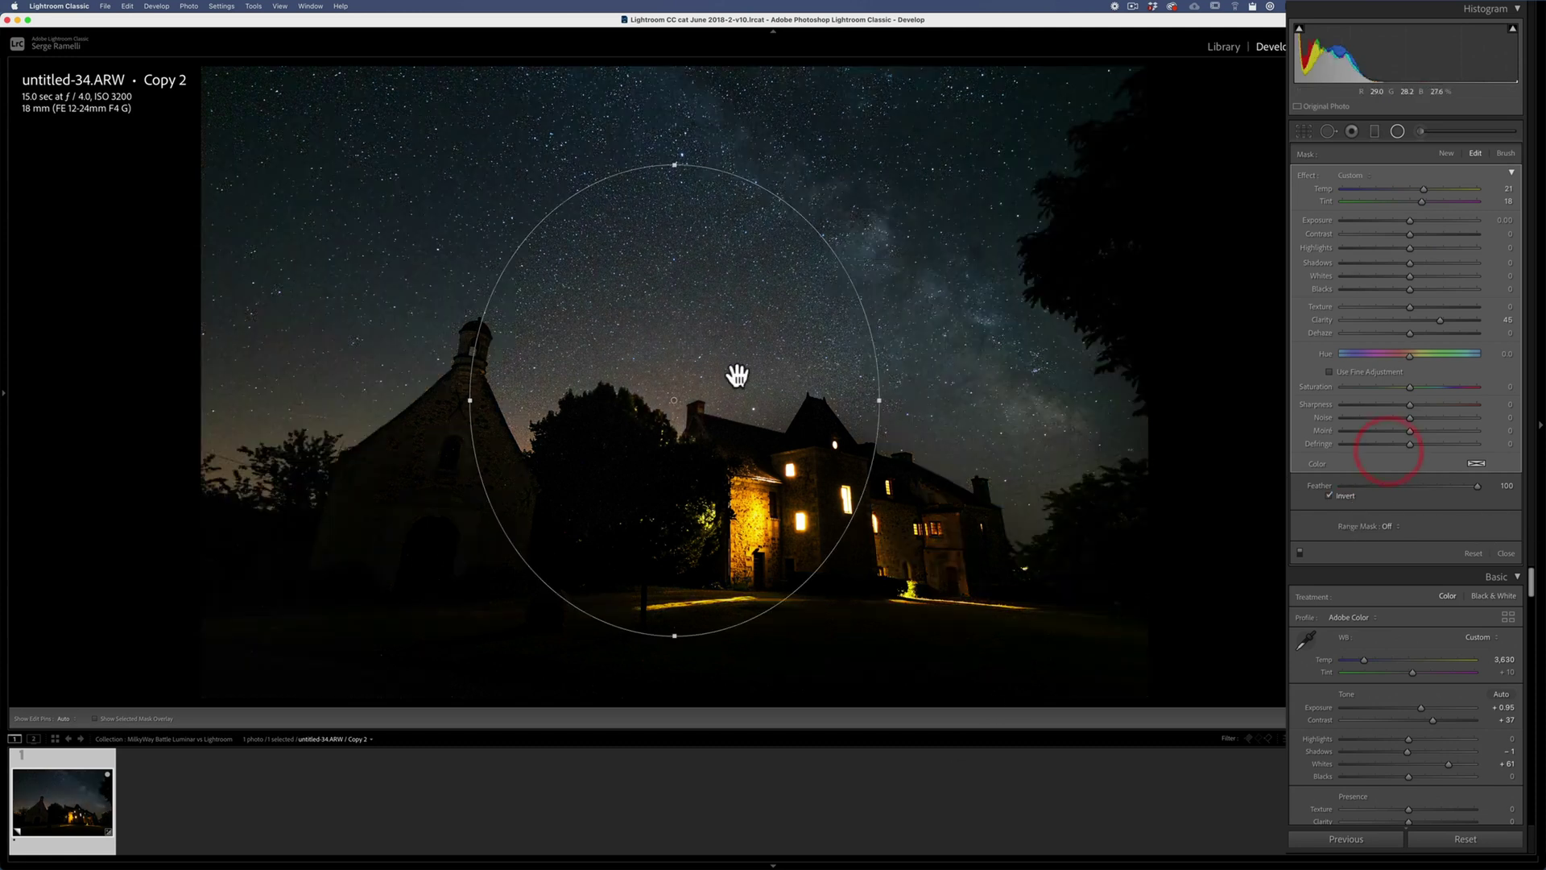
pyautogui.moveTo(661, 400); pyautogui.dragTo(817, 290)
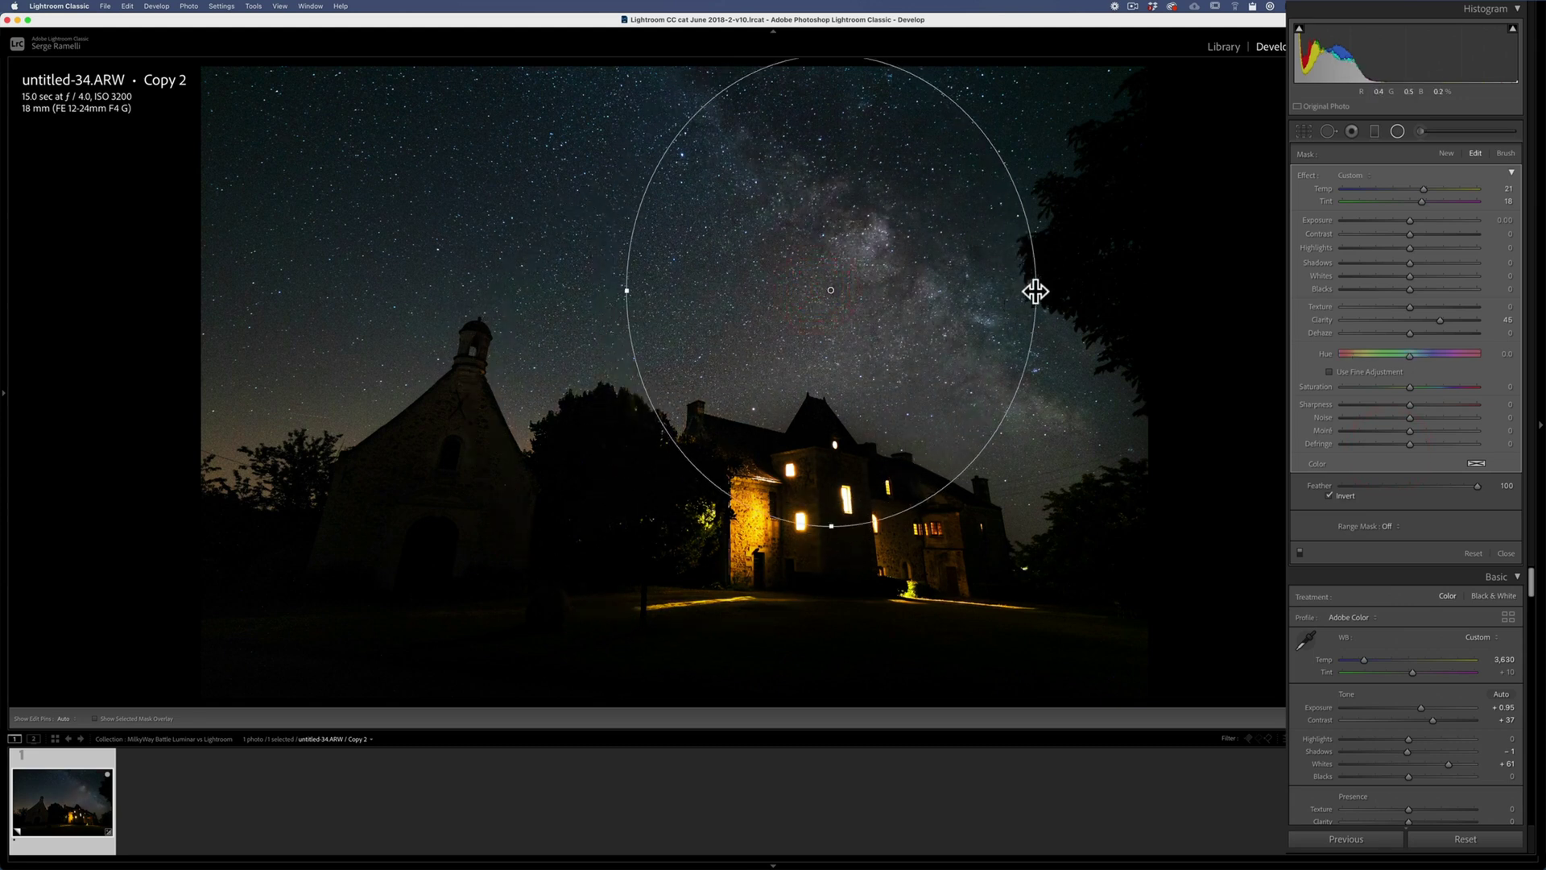
pyautogui.moveTo(1035, 290); pyautogui.dragTo(953, 291)
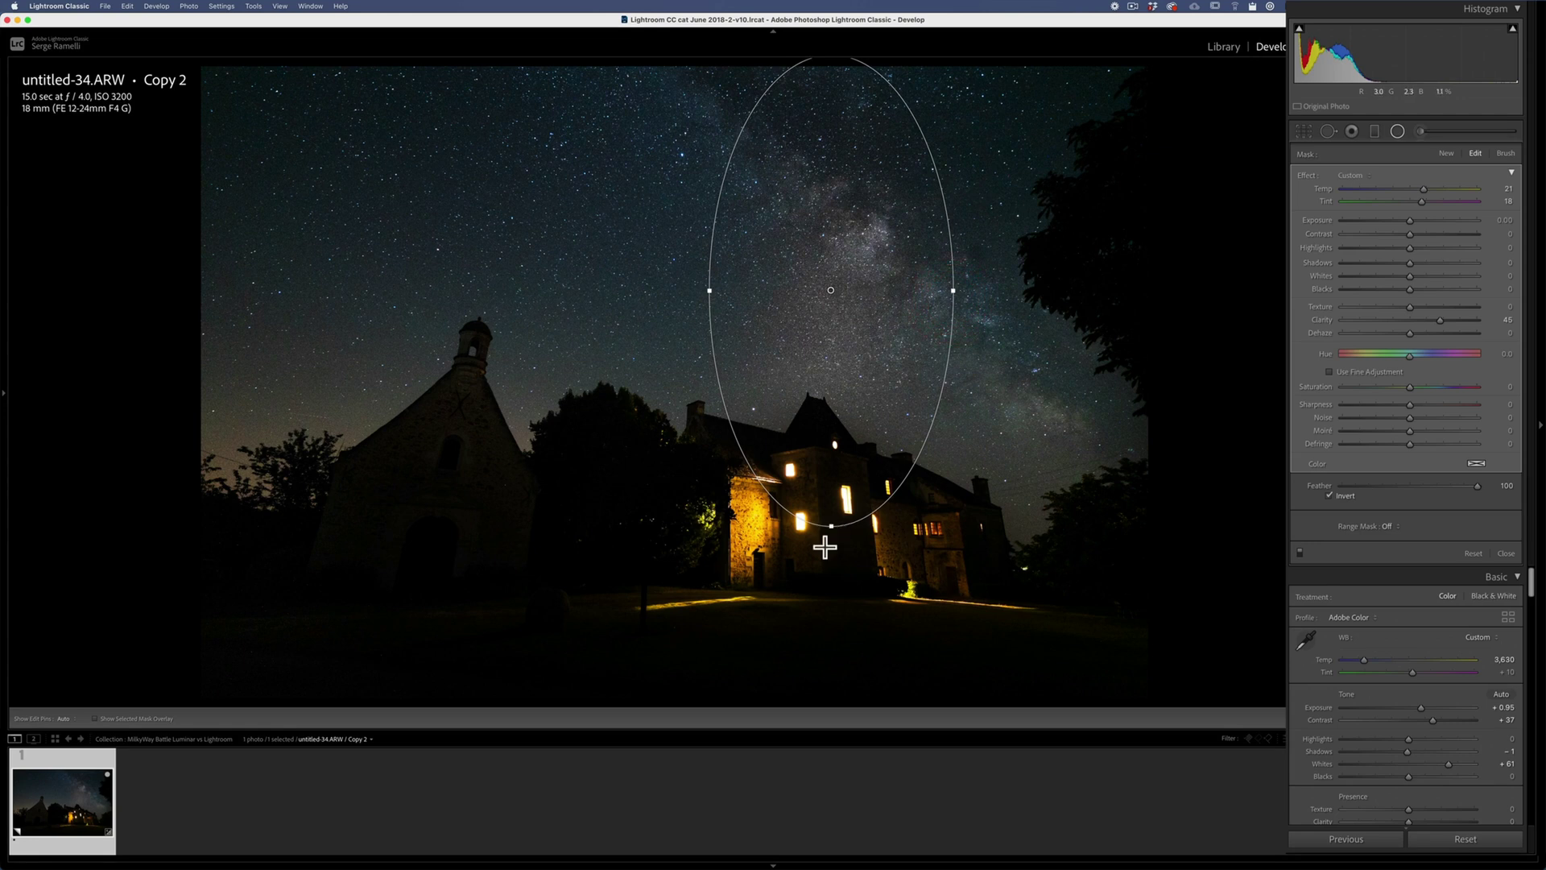
pyautogui.moveTo(829, 546); pyautogui.dragTo(1100, 521)
pyautogui.moveTo(1009, 445); pyautogui.dragTo(1147, 510)
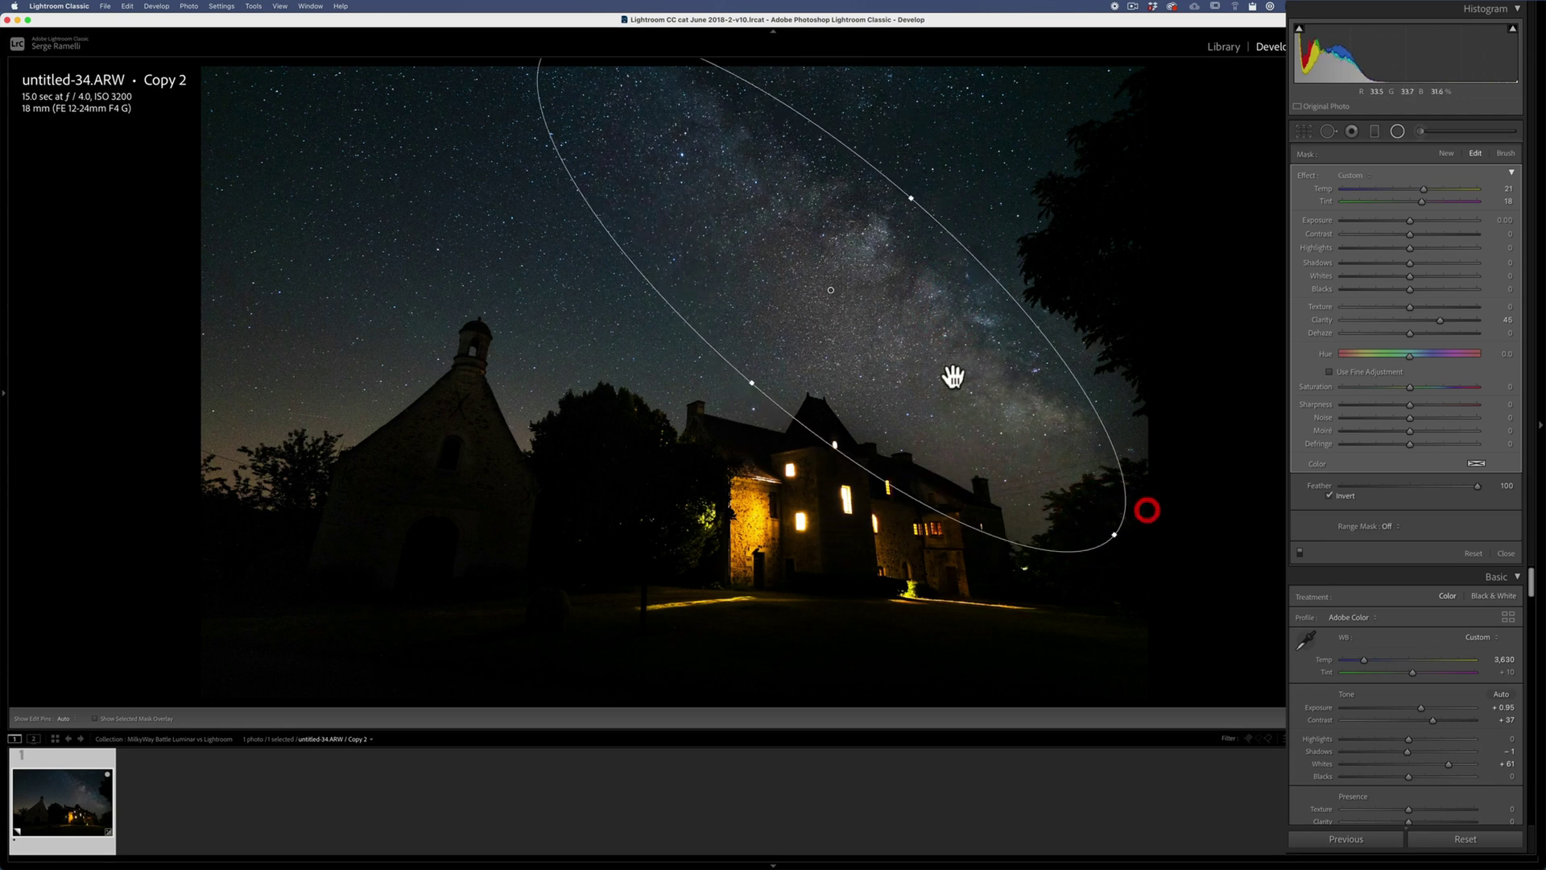
pyautogui.click(852, 296)
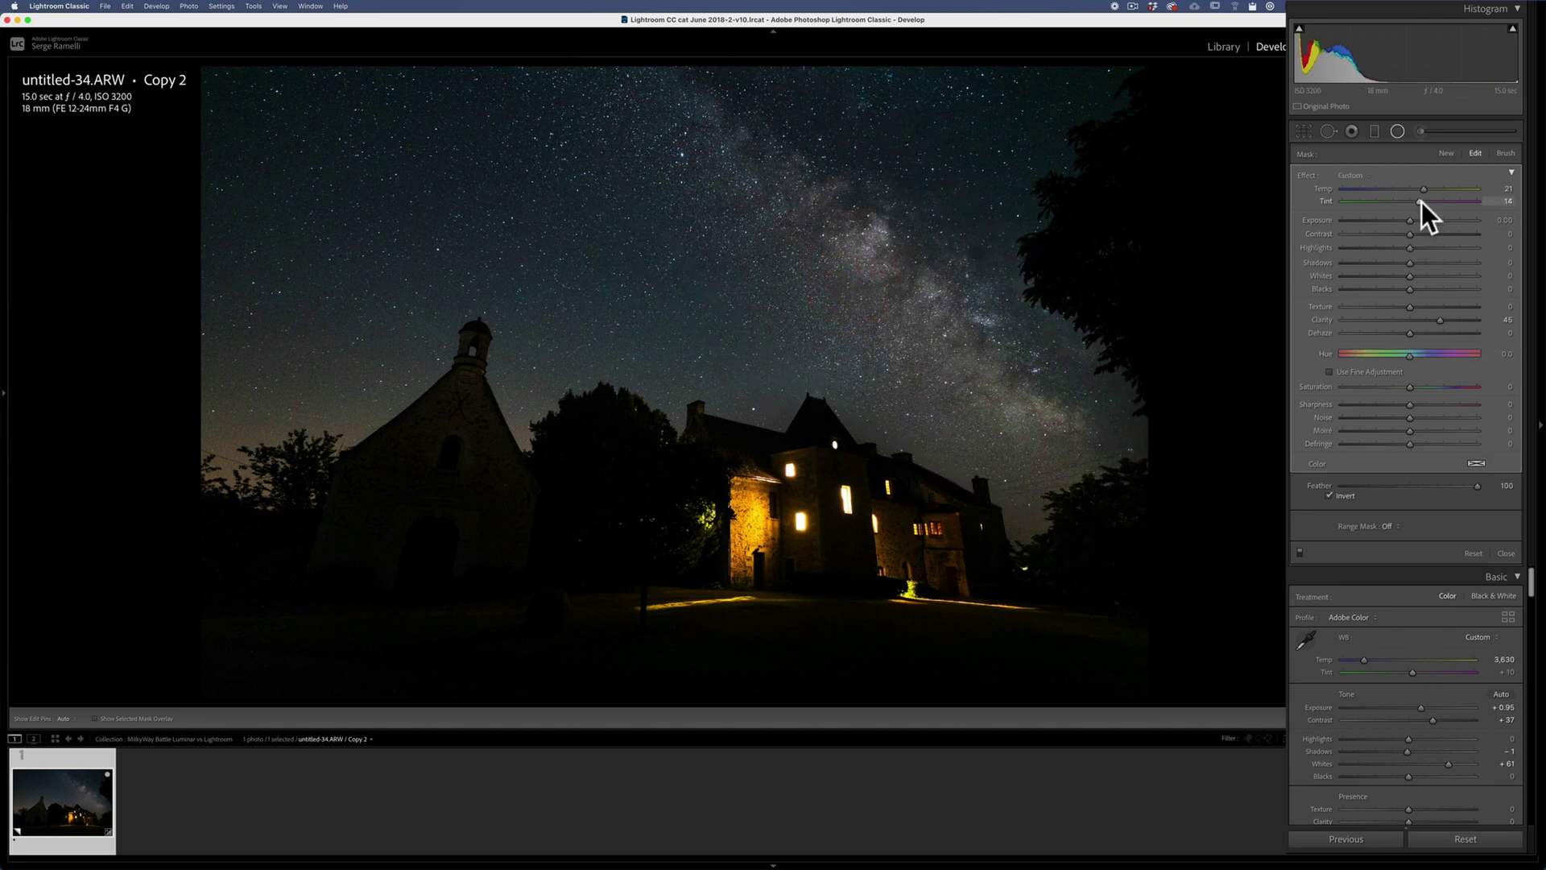
pyautogui.moveTo(1422, 198); pyautogui.dragTo(1418, 191)
pyautogui.click(1505, 554)
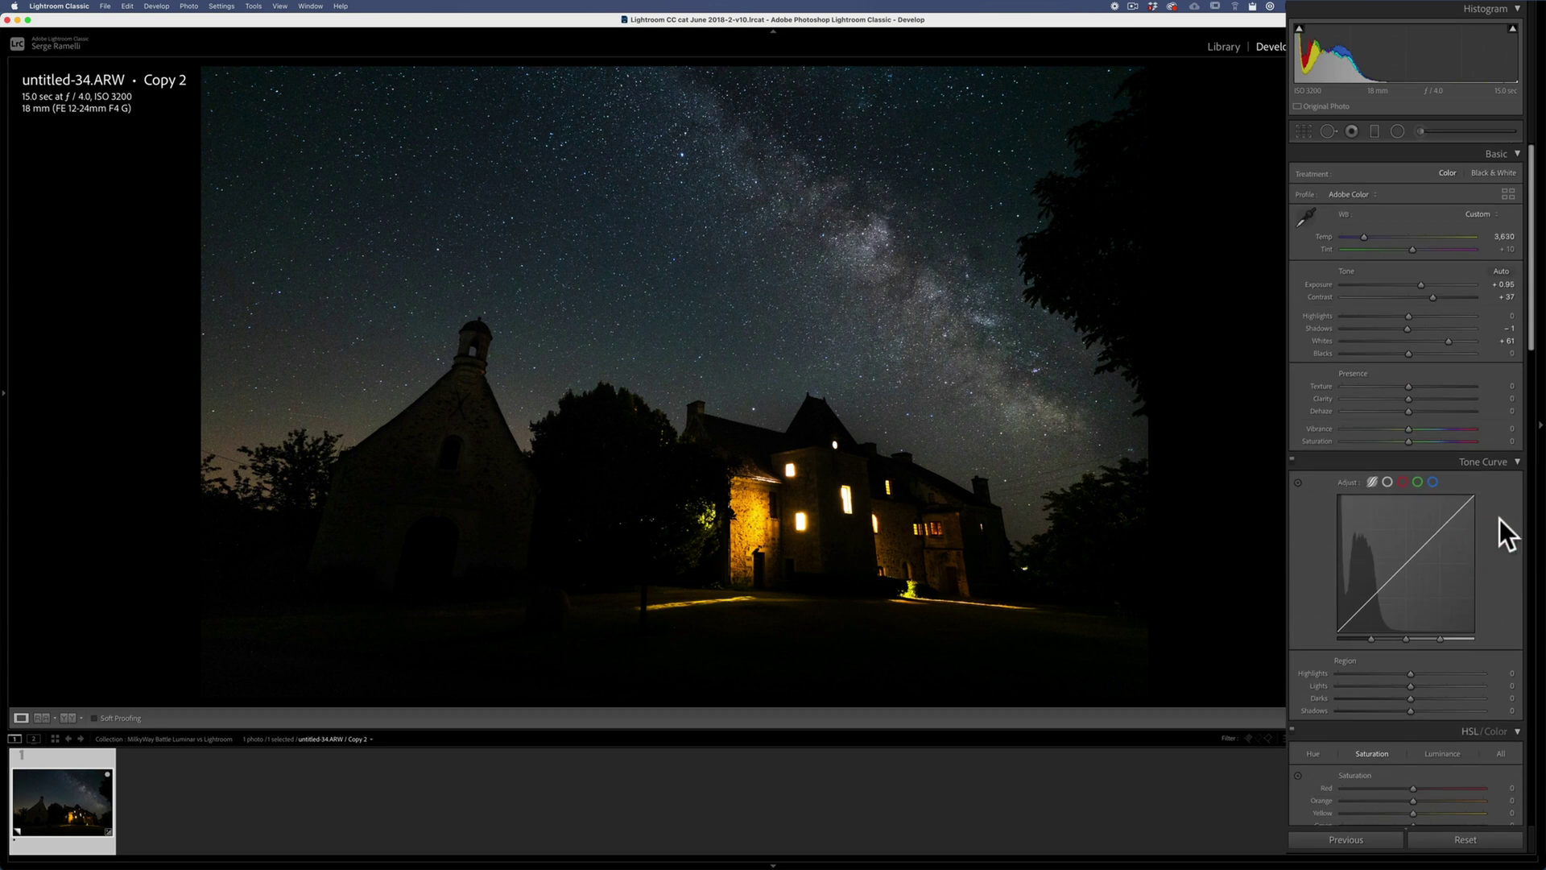
# Step: Fine-tune the white balance to Temp 3,515 and Tint +14
pyautogui.click(1364, 236)
pyautogui.click(1409, 250)
pyautogui.moveTo(1414, 250); pyautogui.dragTo(1411, 250)
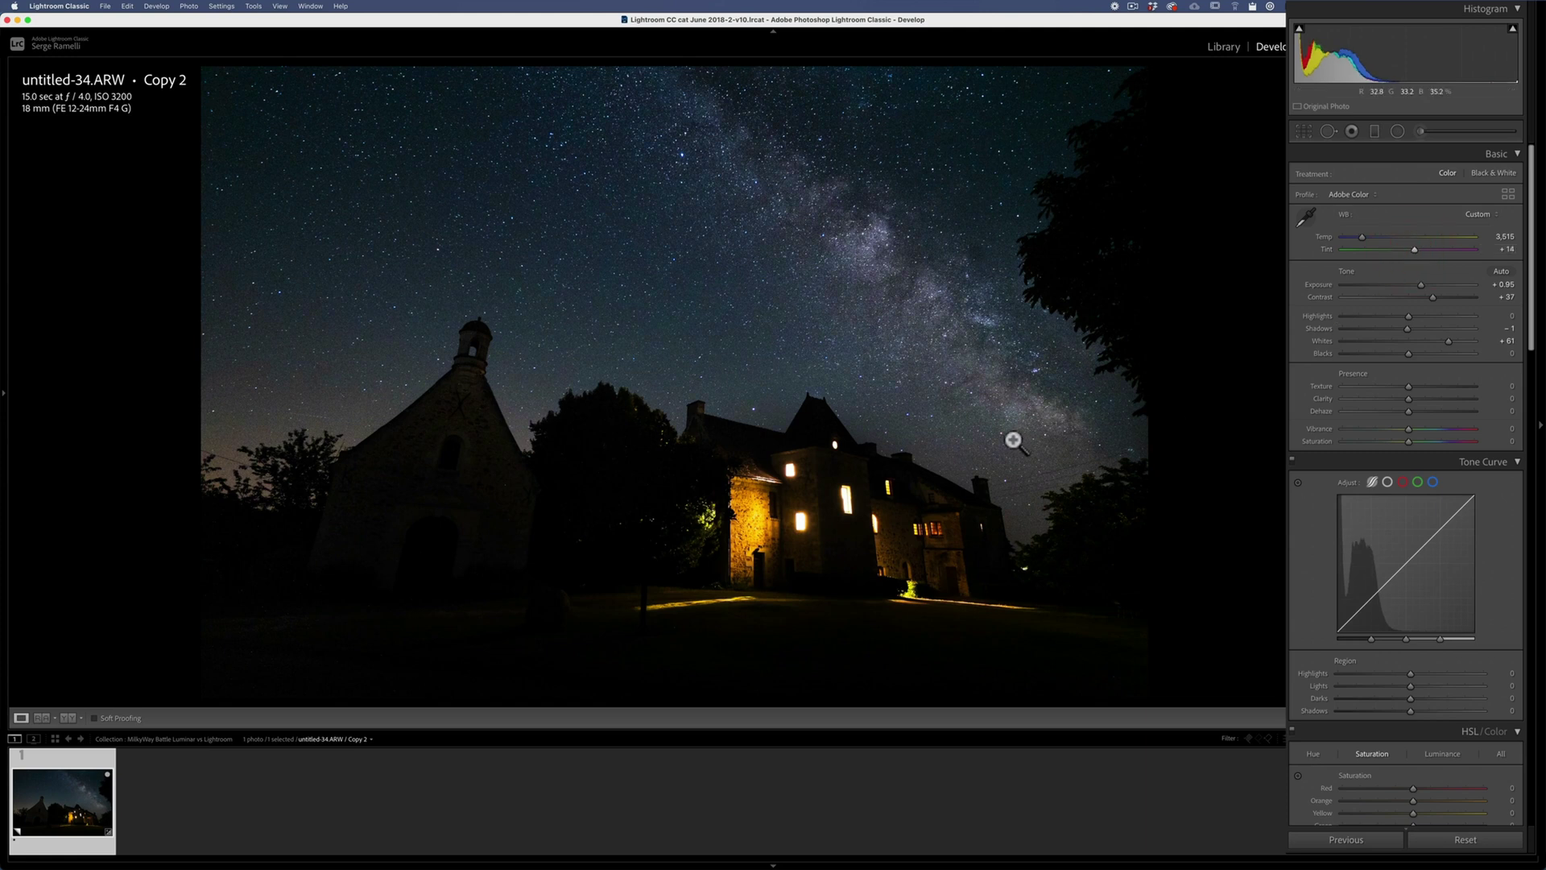
# Step: Inspect the zoomed château and sky, then add Luminance noise reduction of 10
pyautogui.click(848, 512)
pyautogui.moveTo(783, 573); pyautogui.dragTo(794, 301)
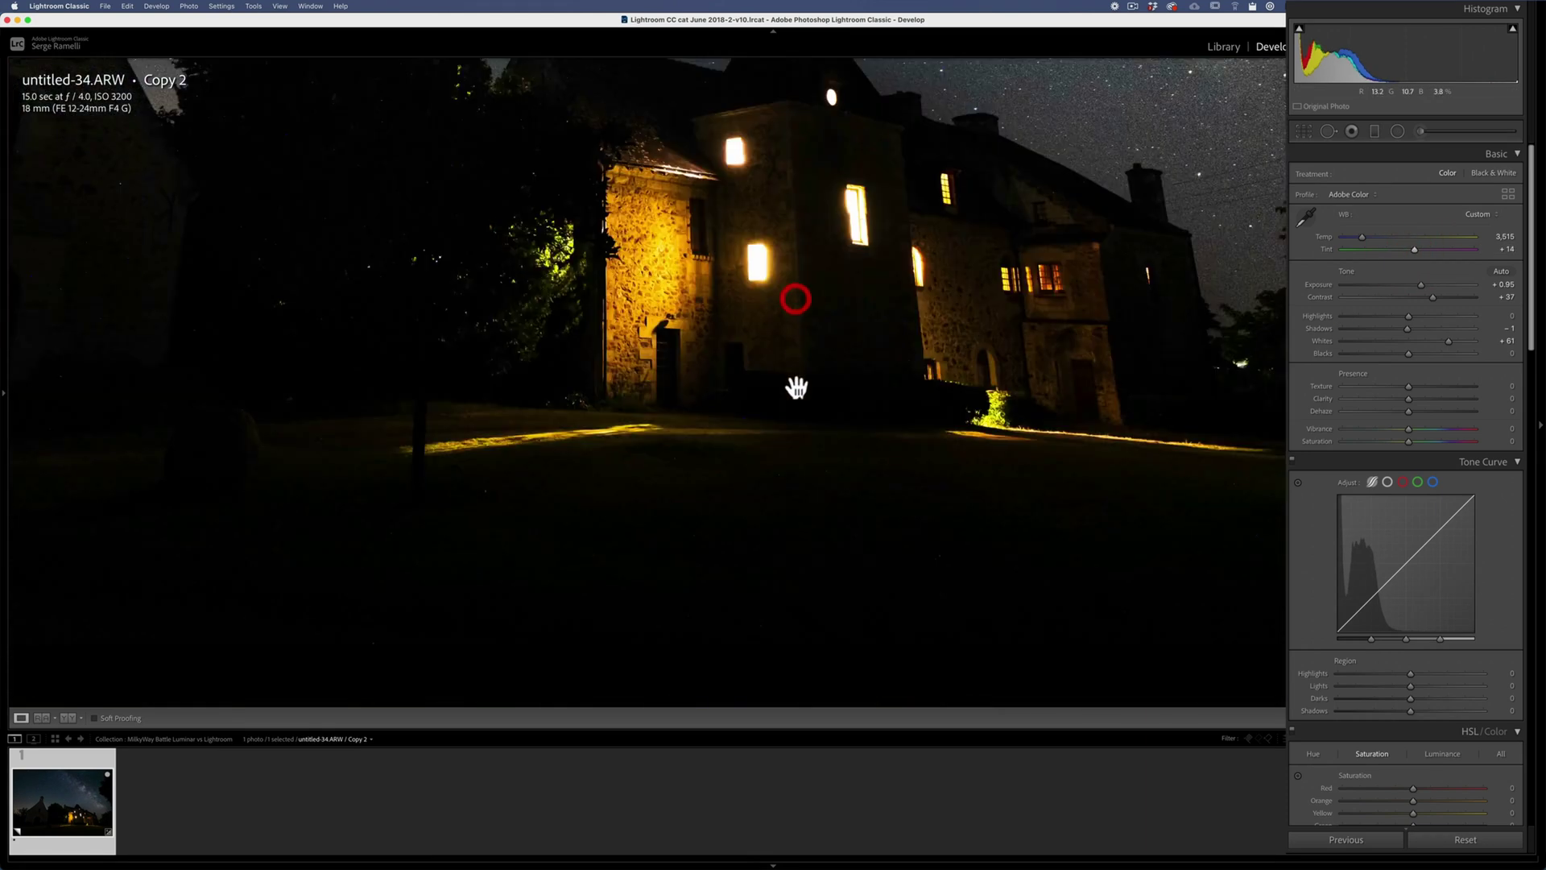
pyautogui.moveTo(579, 502); pyautogui.dragTo(760, 510)
pyautogui.moveTo(996, 536); pyautogui.dragTo(850, 542)
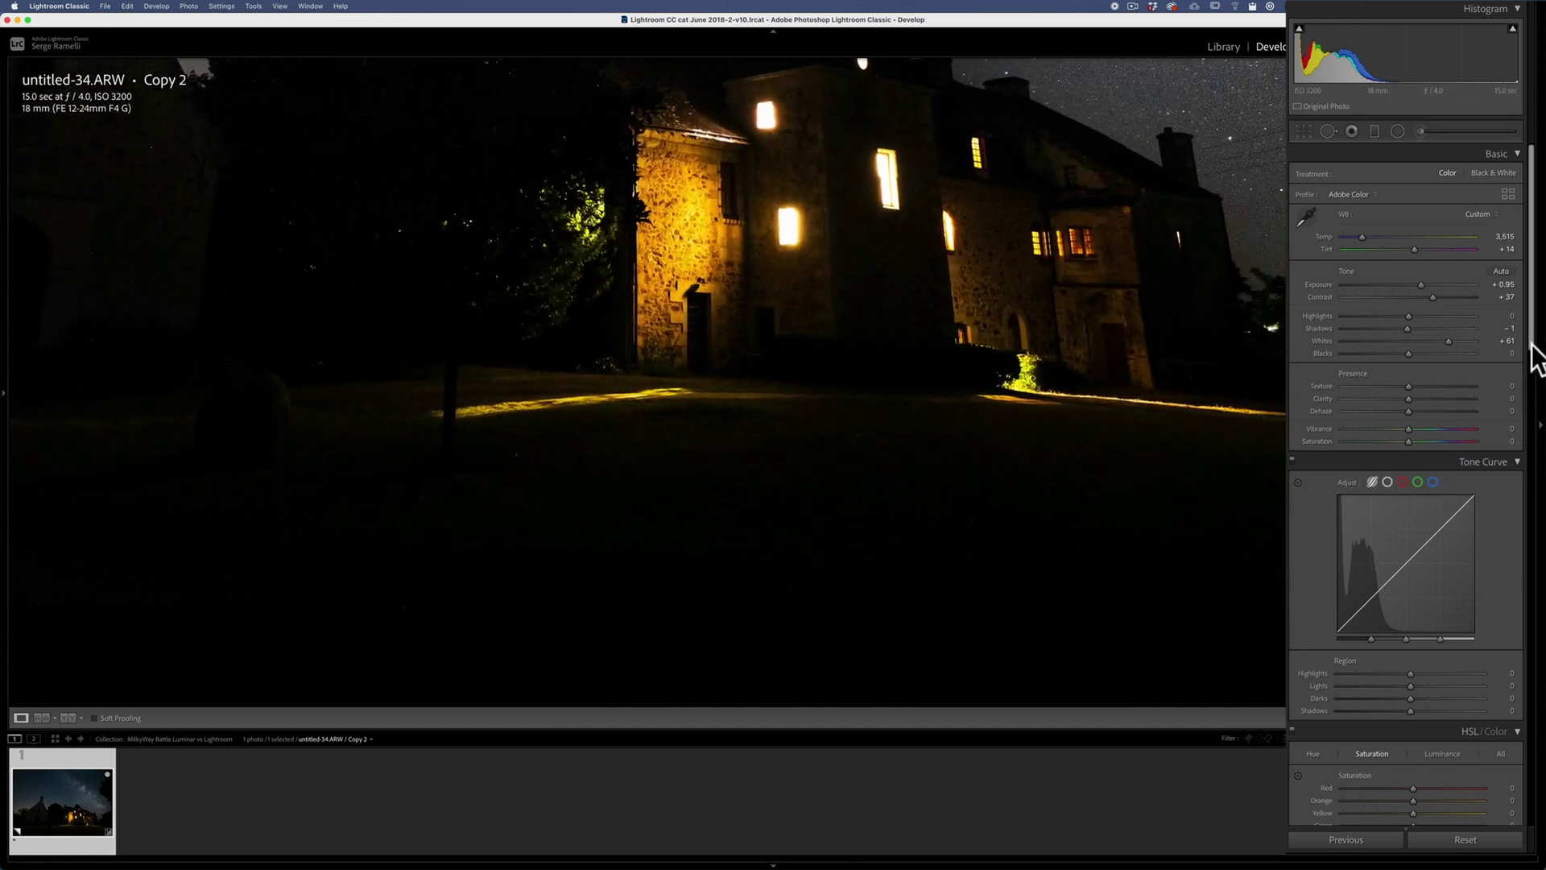
pyautogui.moveTo(1535, 346); pyautogui.dragTo(1538, 664)
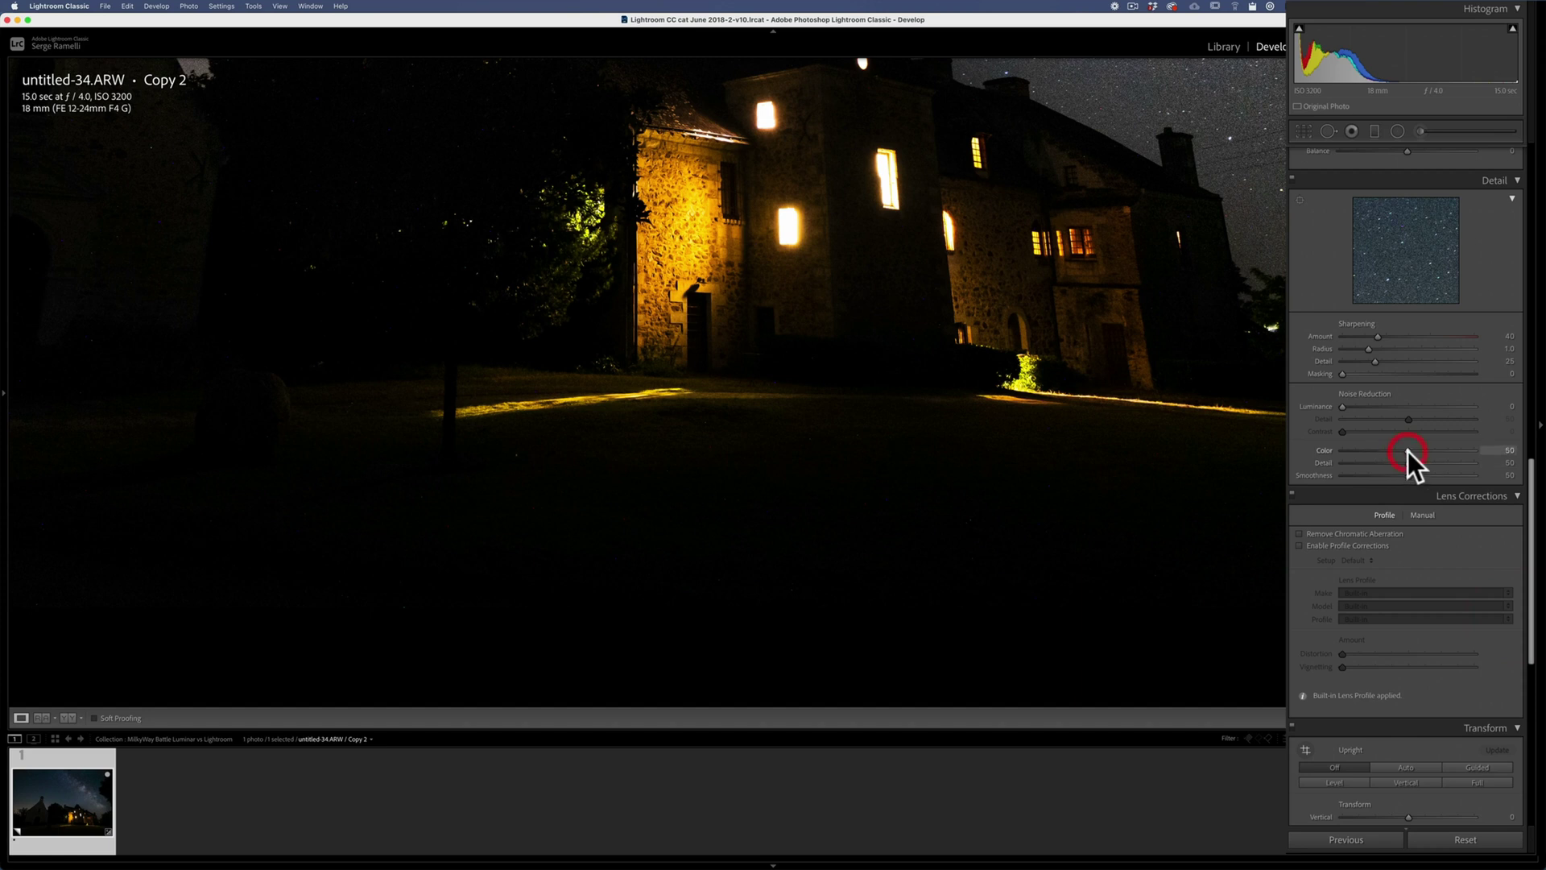
pyautogui.moveTo(1077, 352); pyautogui.dragTo(1028, 657)
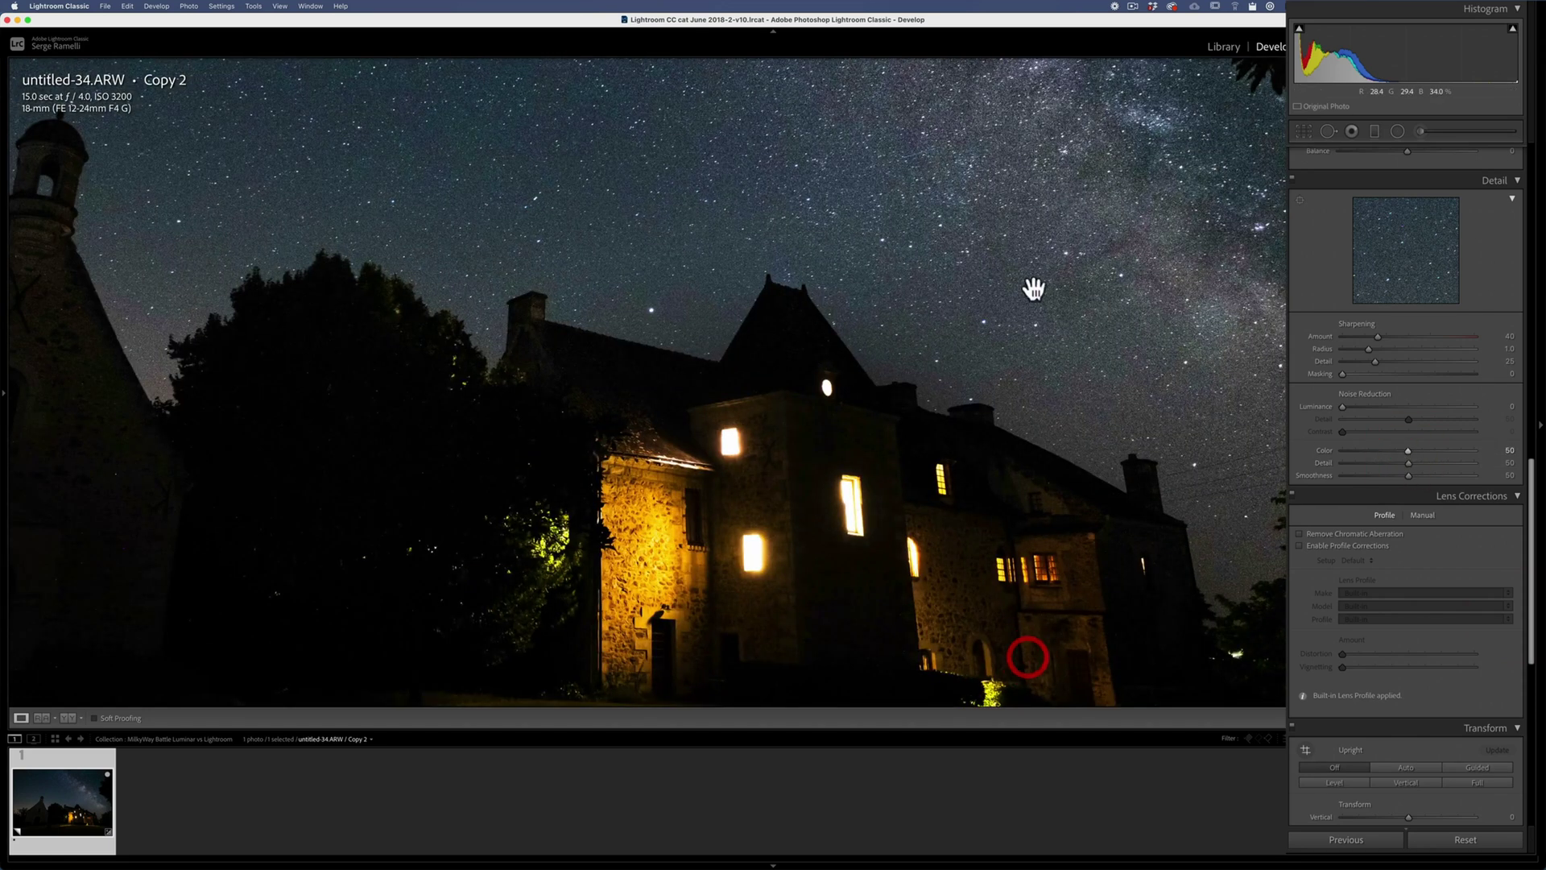
pyautogui.click(1359, 408)
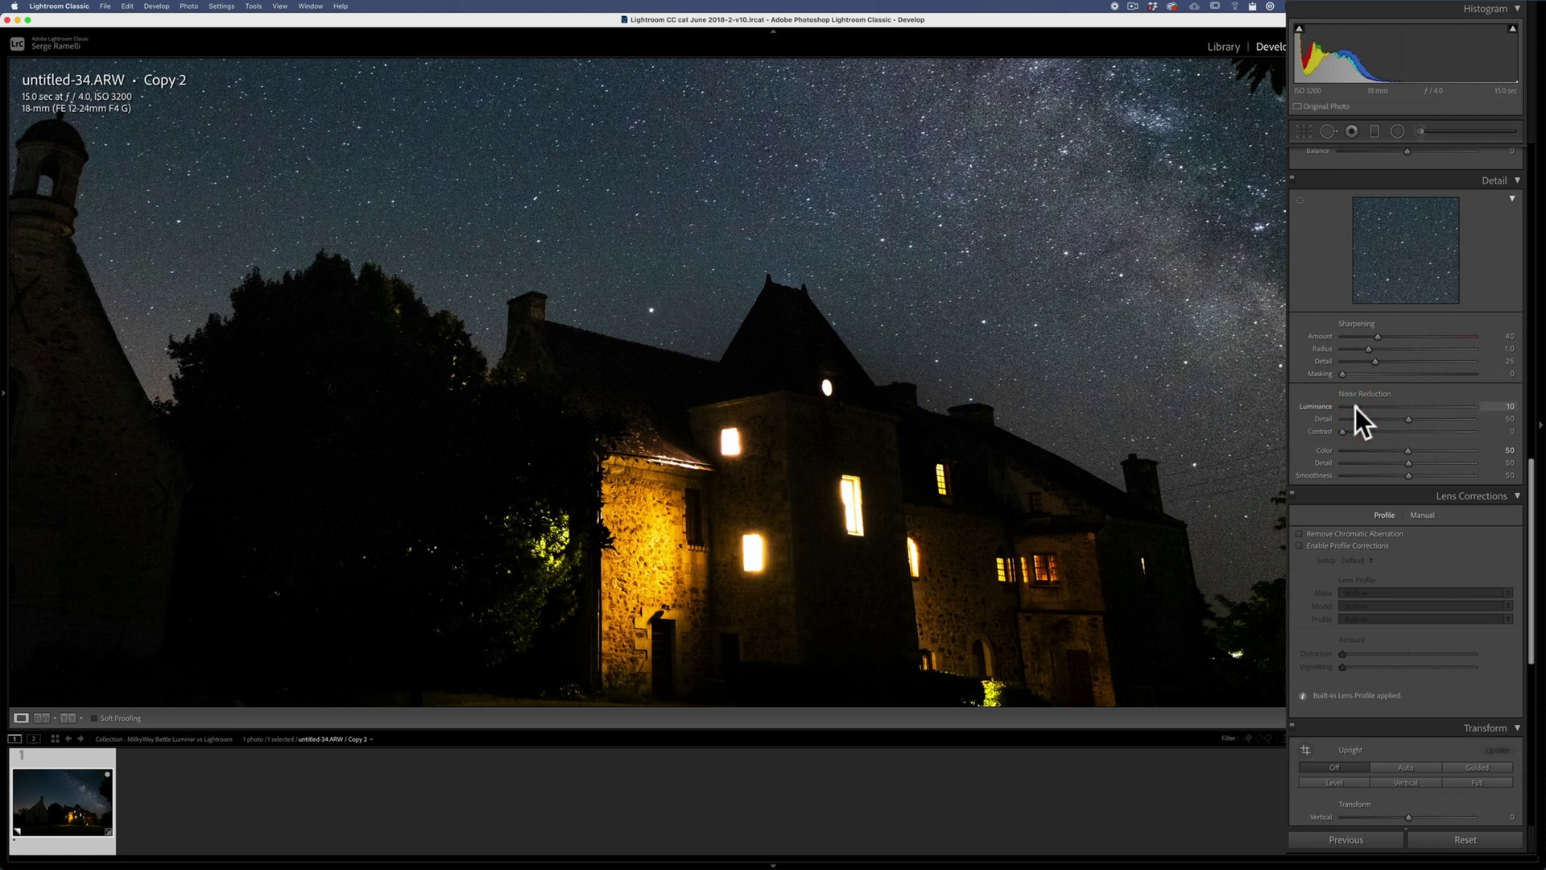
pyautogui.click(981, 409)
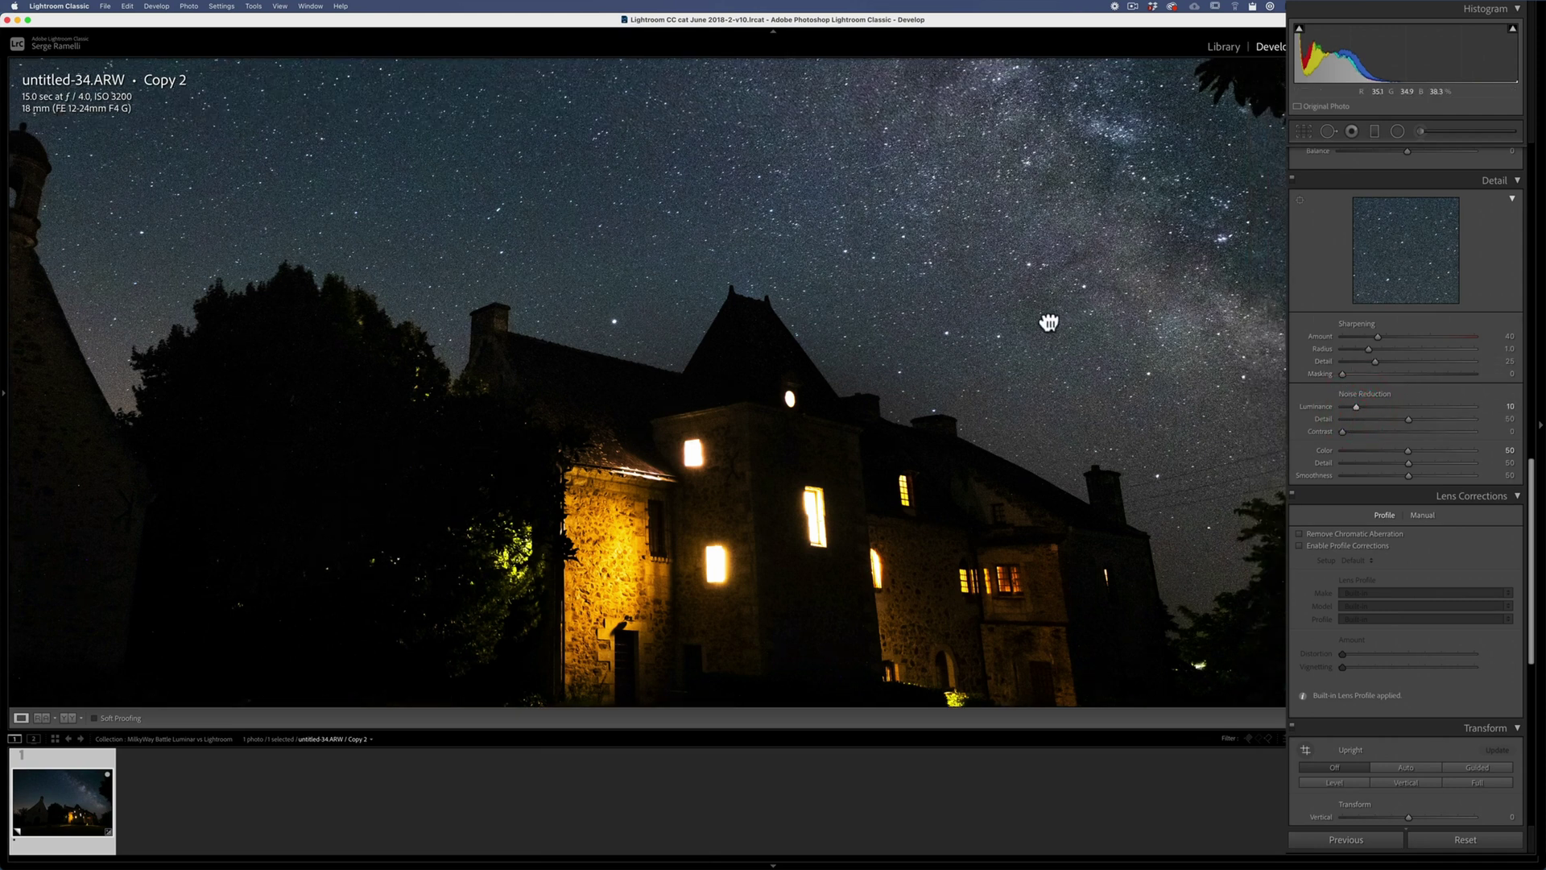
pyautogui.click(923, 334)
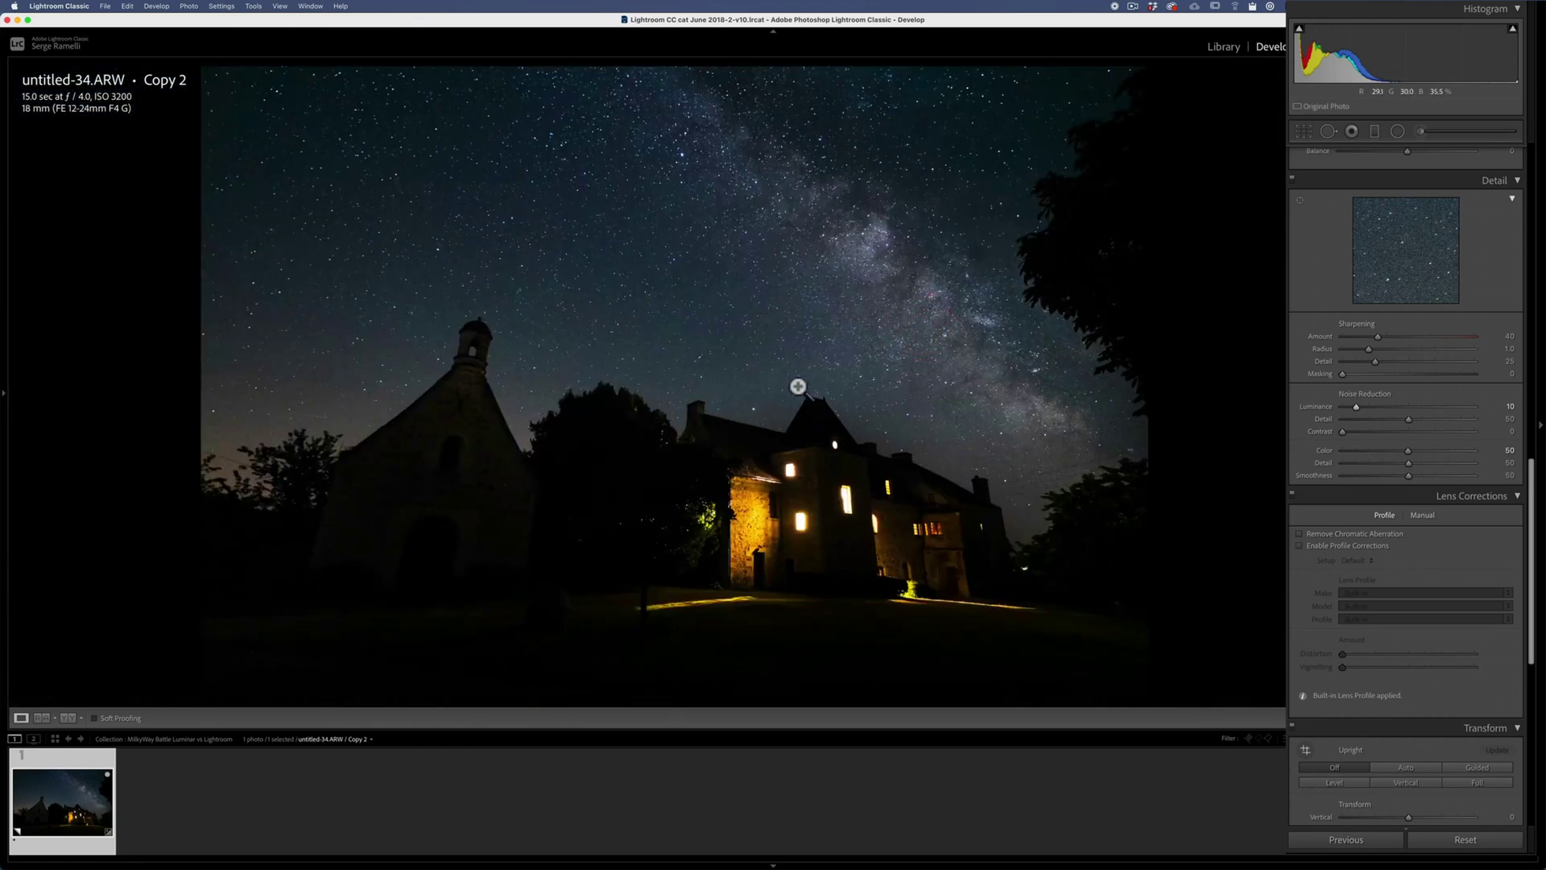
# Step: Create a virtual copy of the photo and reset it to default settings
pyautogui.rightClick(55, 780)
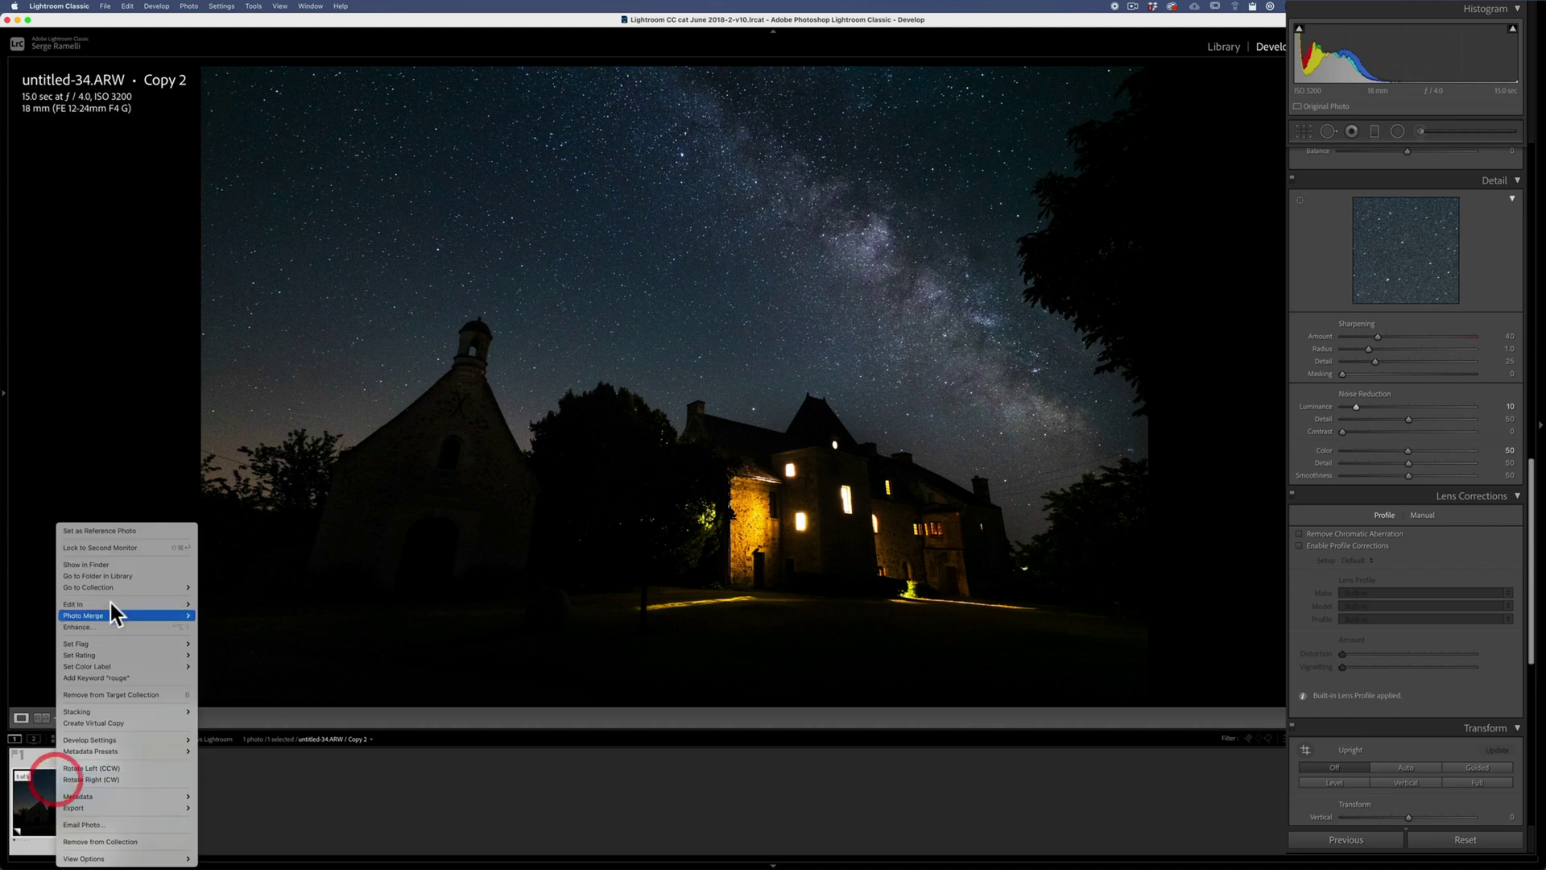
pyautogui.click(140, 722)
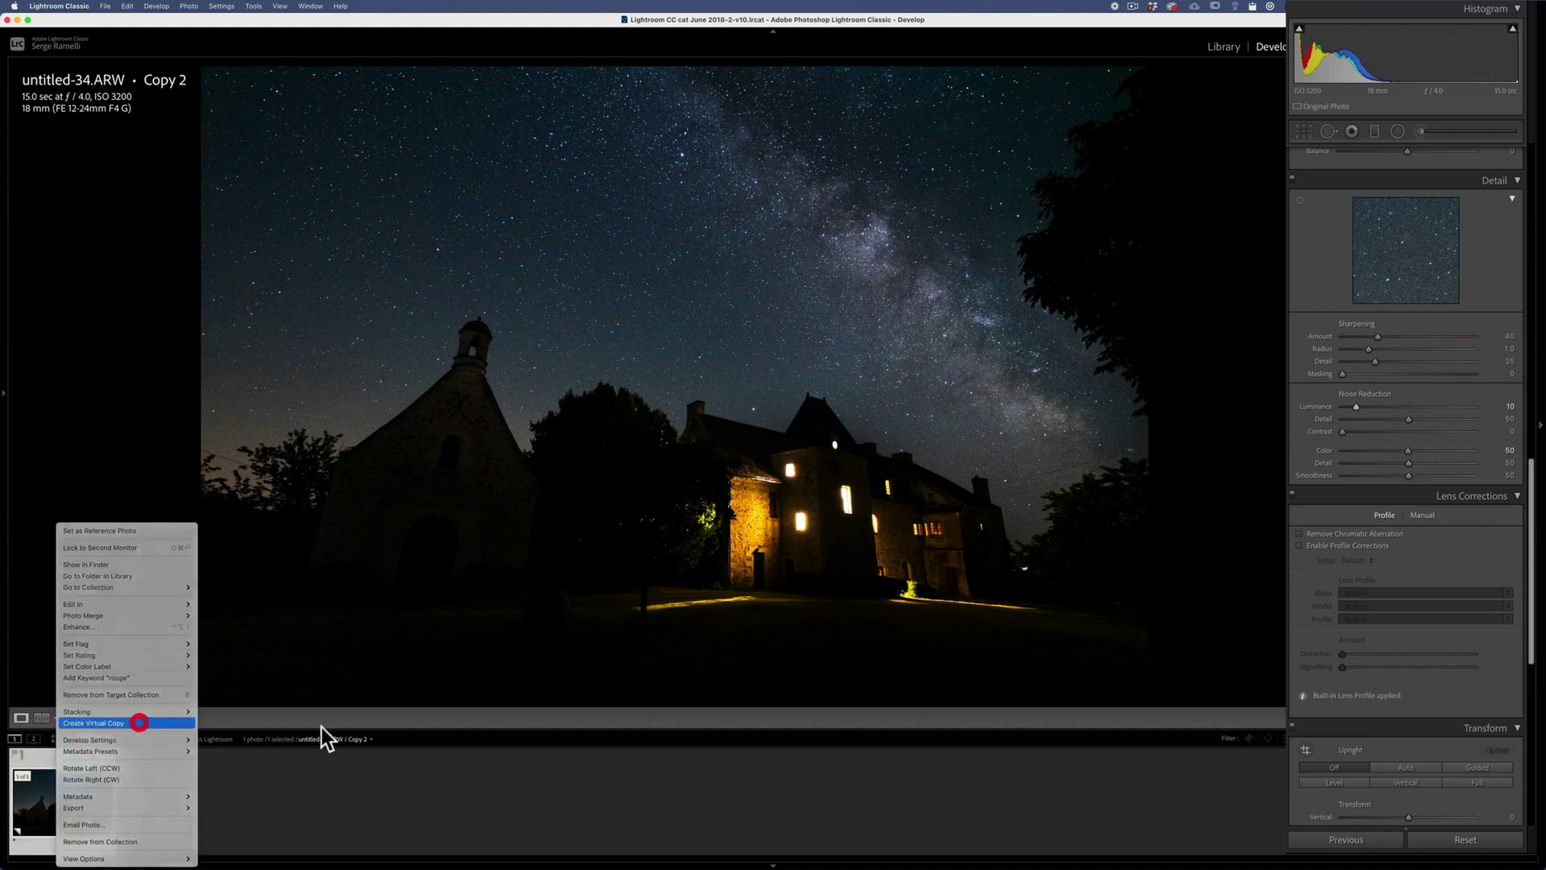
pyautogui.click(1457, 841)
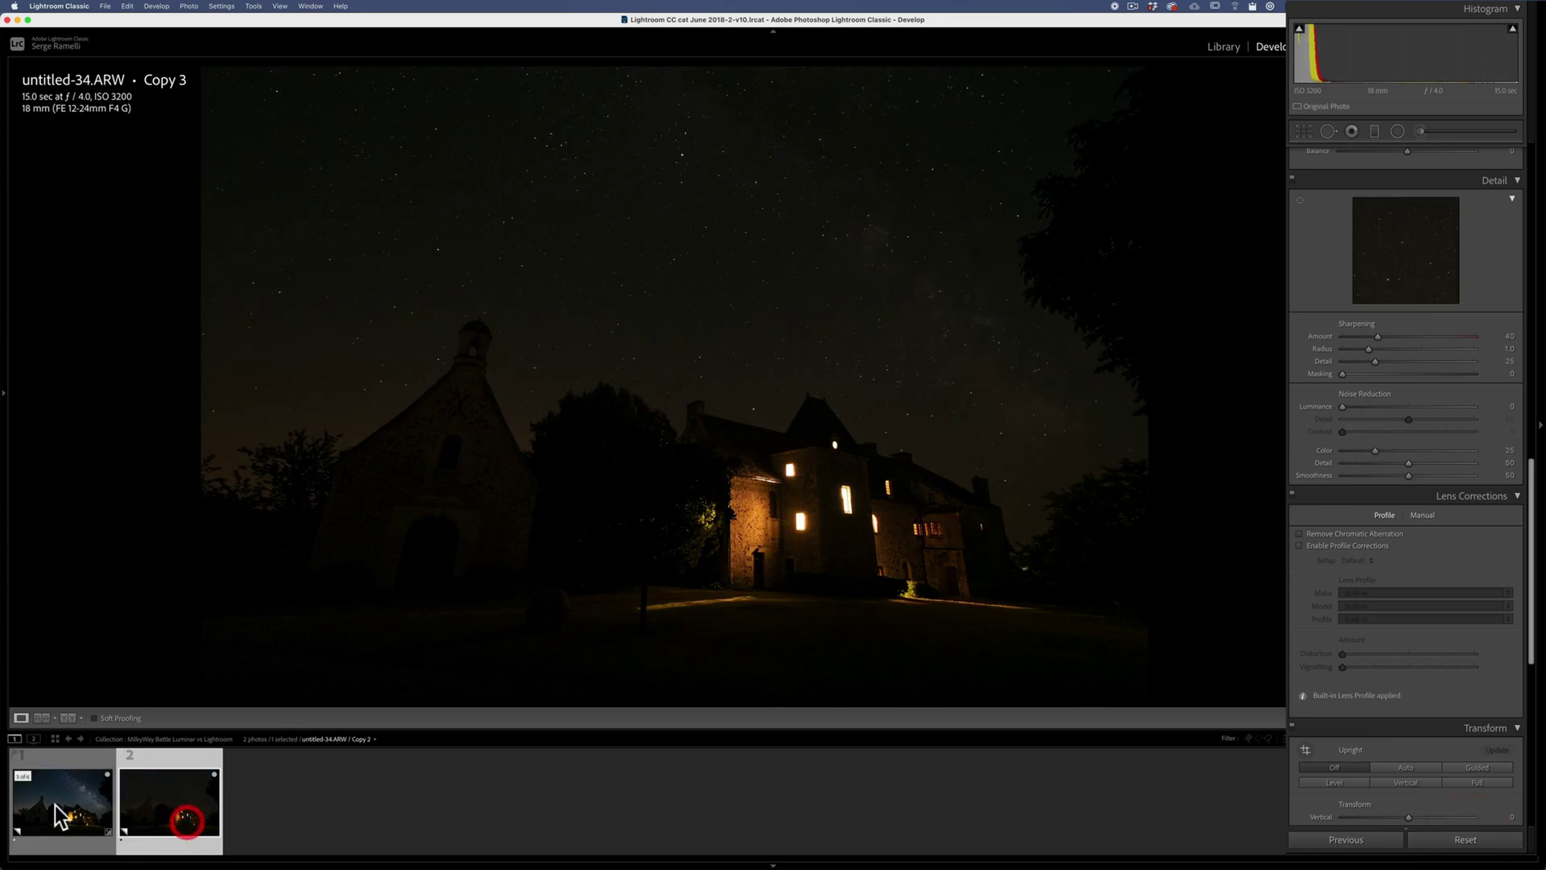
# Step: Compare the unedited Copy 3 with the edited Copy 2 in the filmstrip
pyautogui.click(56, 818)
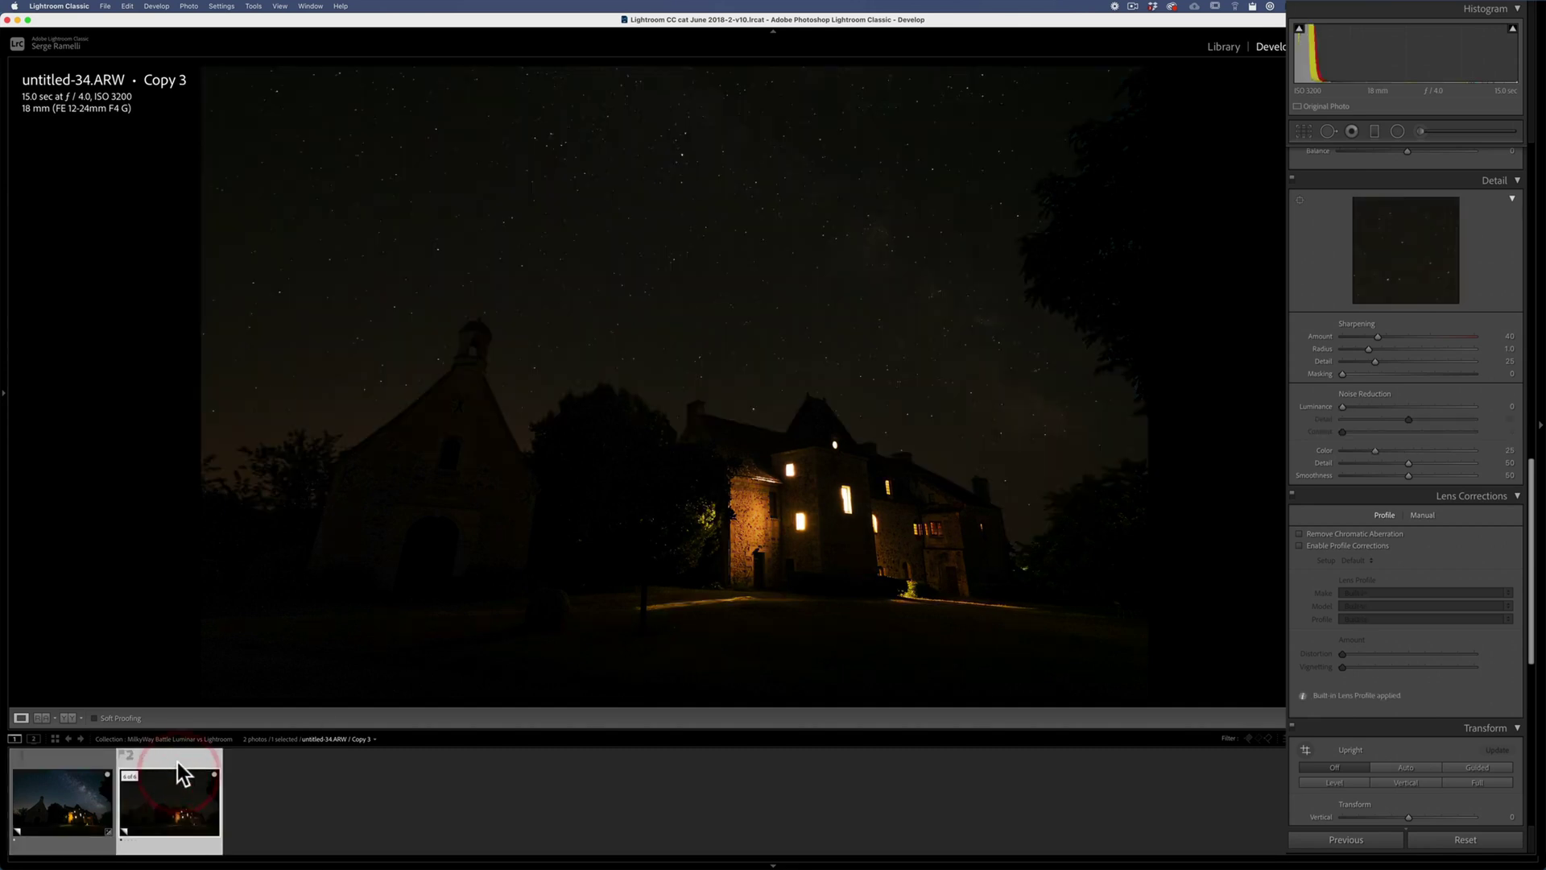
pyautogui.rightClick(178, 775)
# Step: Open Copy 3 in Luminar AI via Edit In, editing a copy with Lightroom adjustments
pyautogui.moveTo(211, 605)
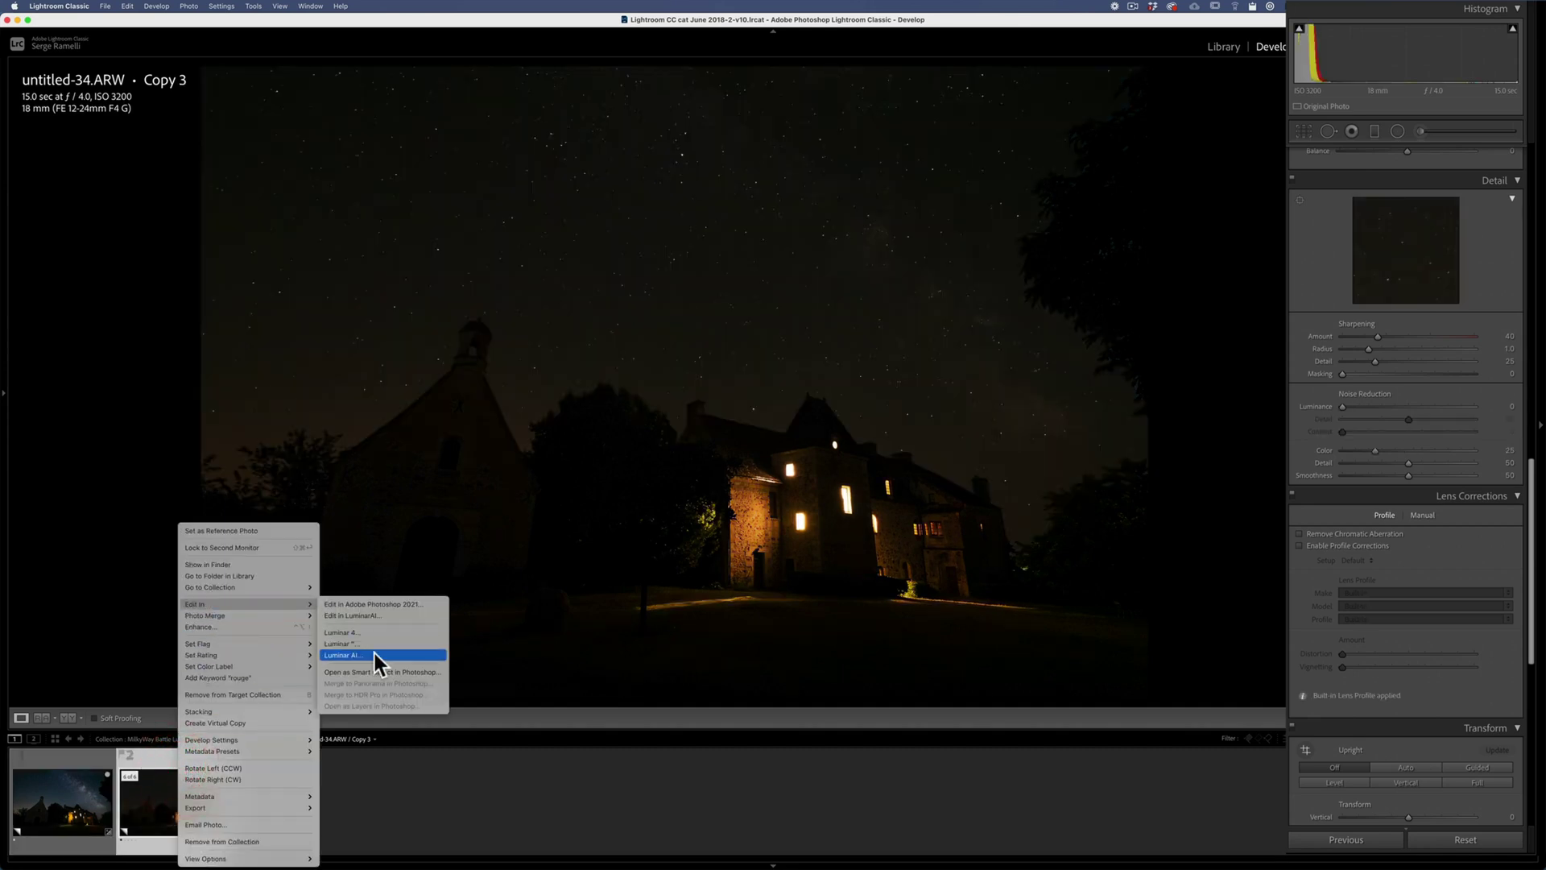
pyautogui.click(375, 655)
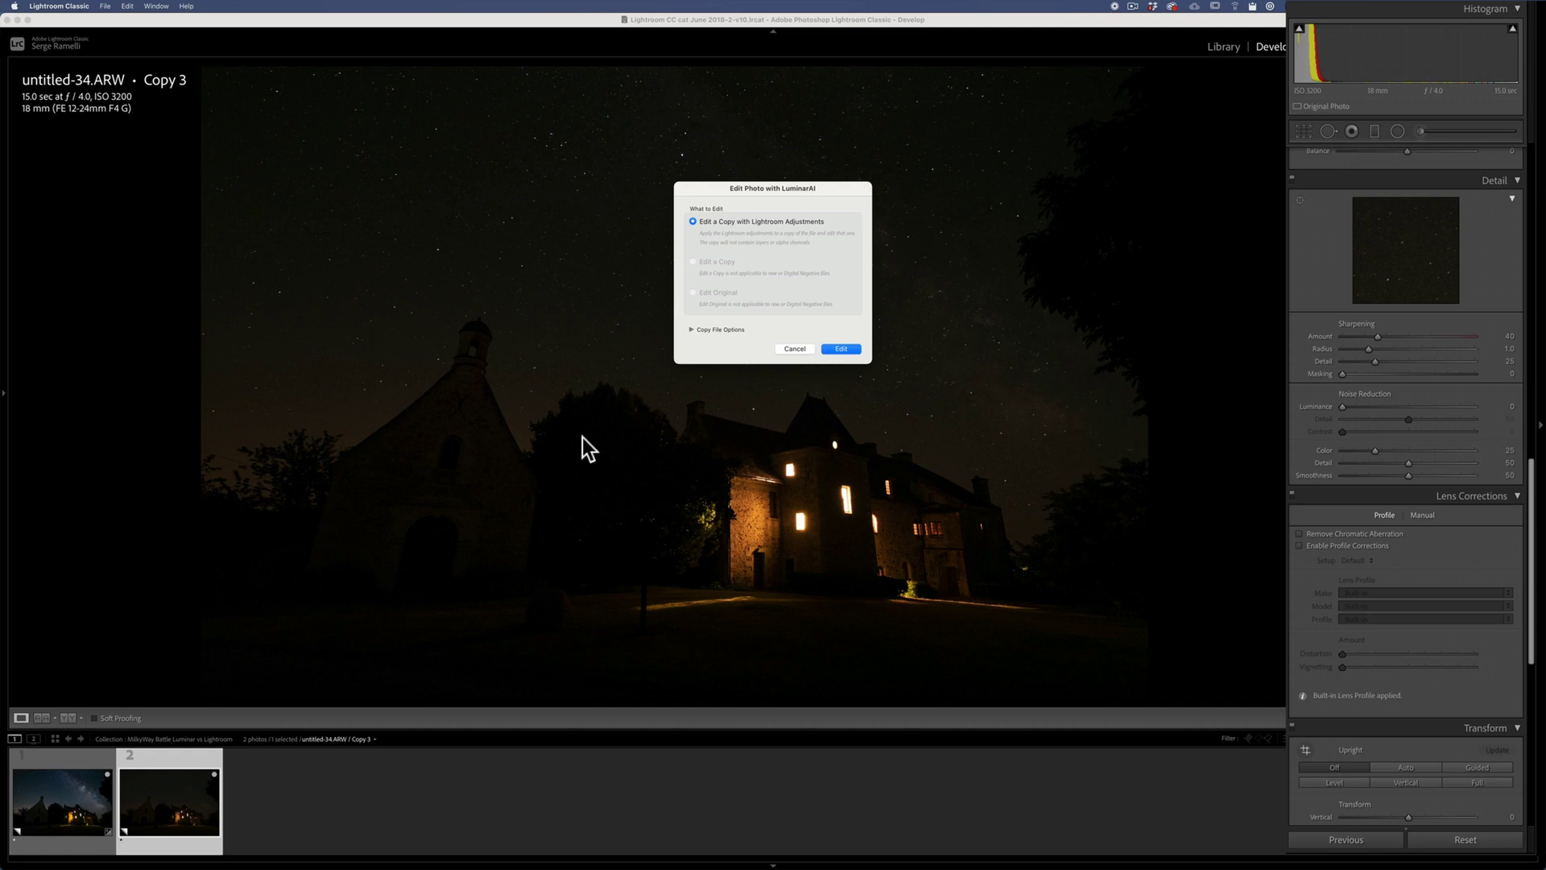
pyautogui.click(808, 351)
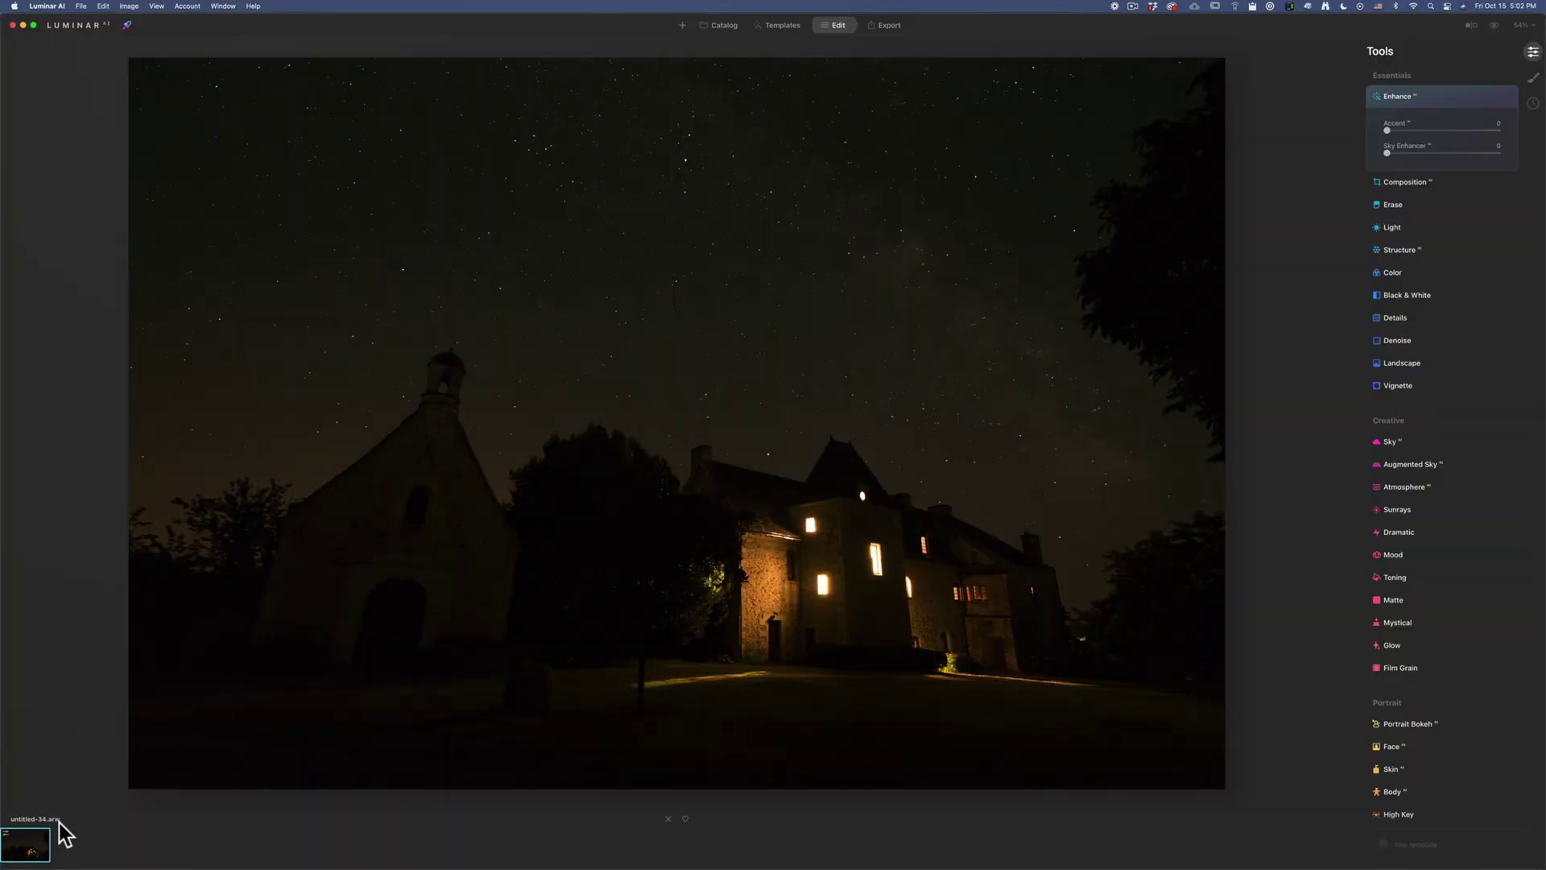
# Step: Push the Enhance Accent slider to 99 and add a Paint Mask to it
pyautogui.click(45, 846)
pyautogui.moveTo(1393, 129); pyautogui.dragTo(1493, 131)
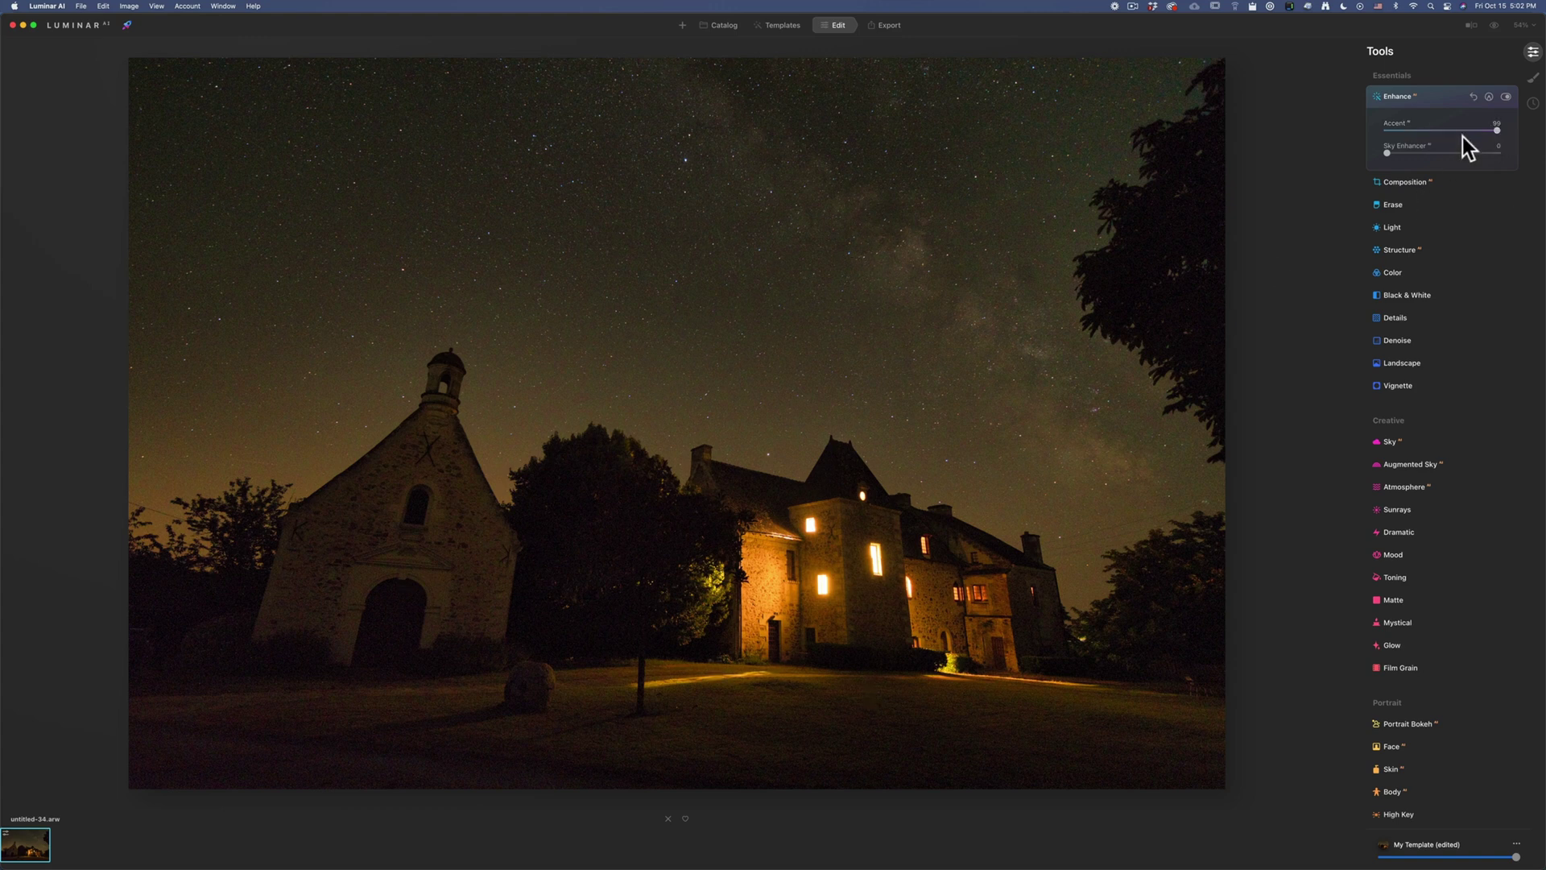
pyautogui.click(1489, 97)
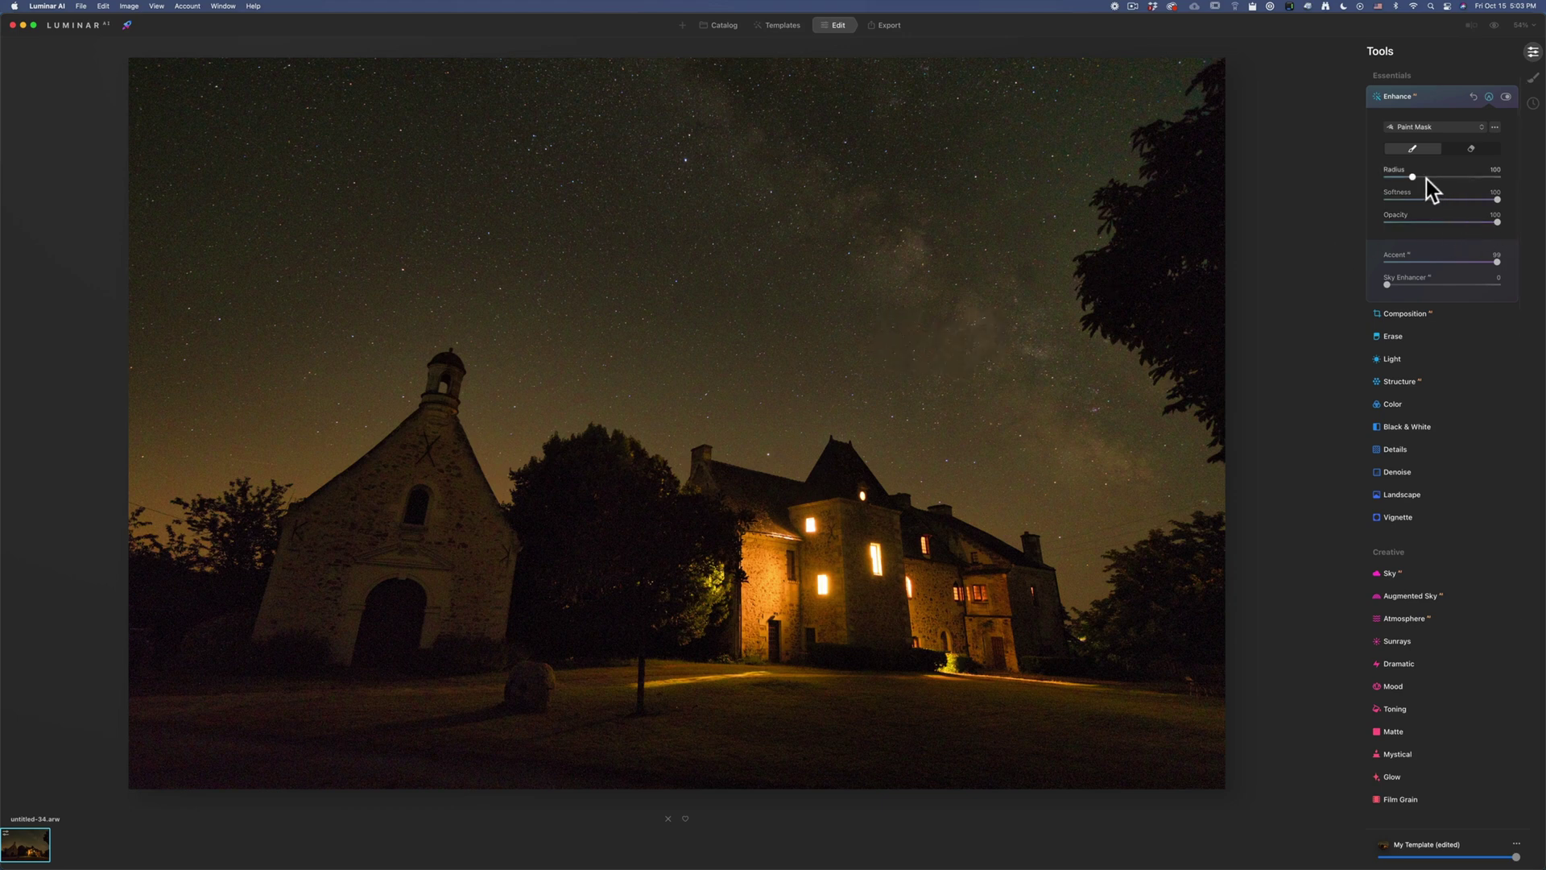
# Step: Set mask brush radius to 216, paint along the Milky Way, and drop opacity to 53
pyautogui.moveTo(1427, 179)
pyautogui.mouseDown()
pyautogui.moveTo(1445, 176)
pyautogui.moveTo(1401, 201)
pyautogui.moveTo(1519, 207)
pyautogui.moveTo(1484, 207)
pyautogui.moveTo(1496, 202)
pyautogui.mouseUp()
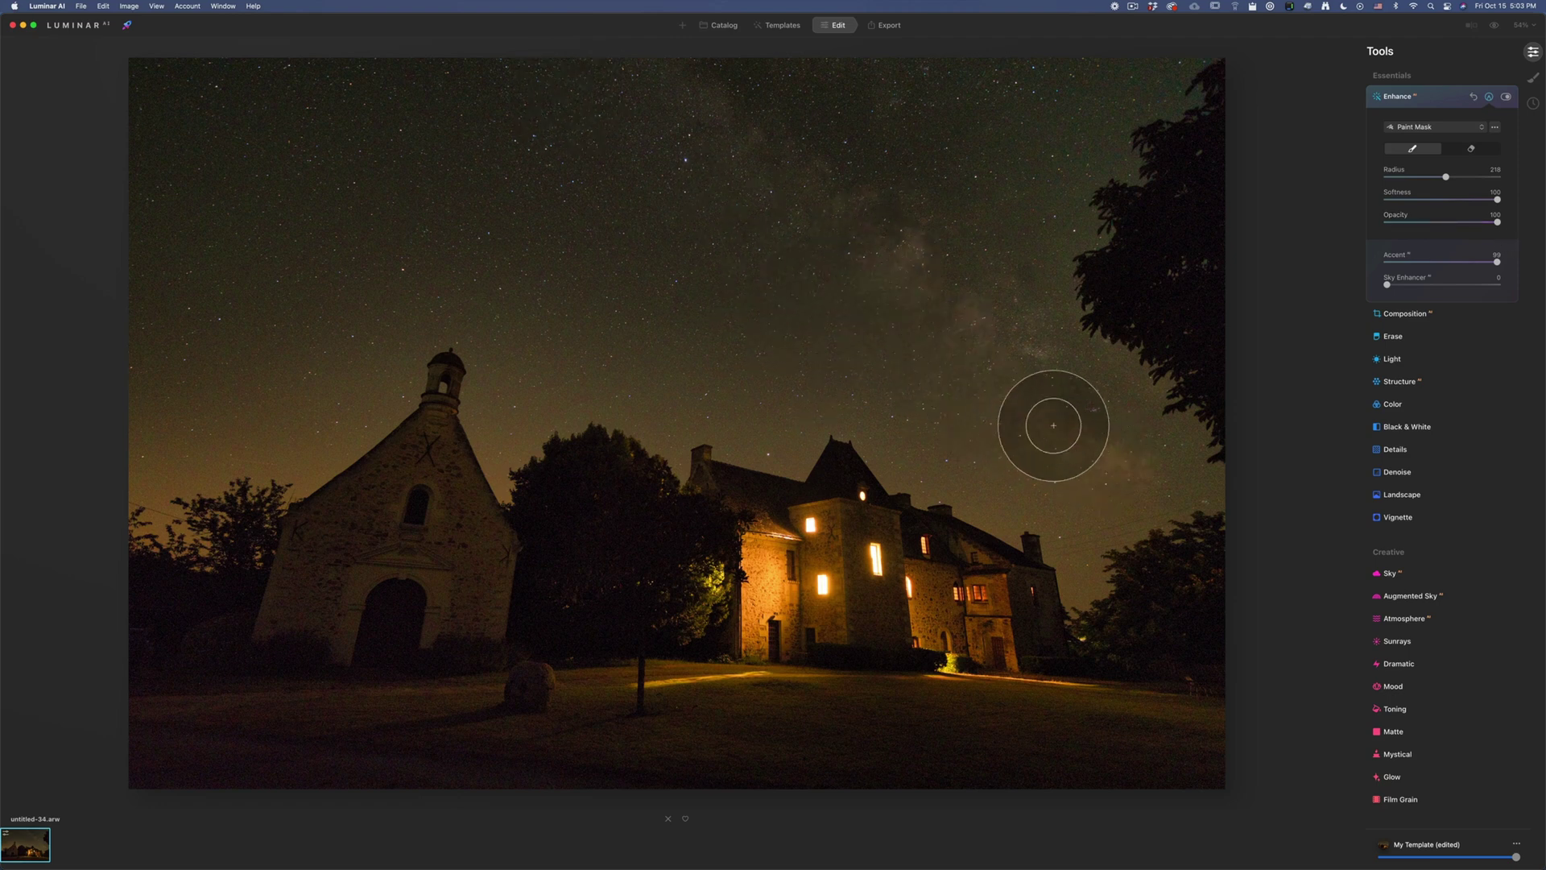
pyautogui.moveTo(1054, 425); pyautogui.dragTo(628, 72)
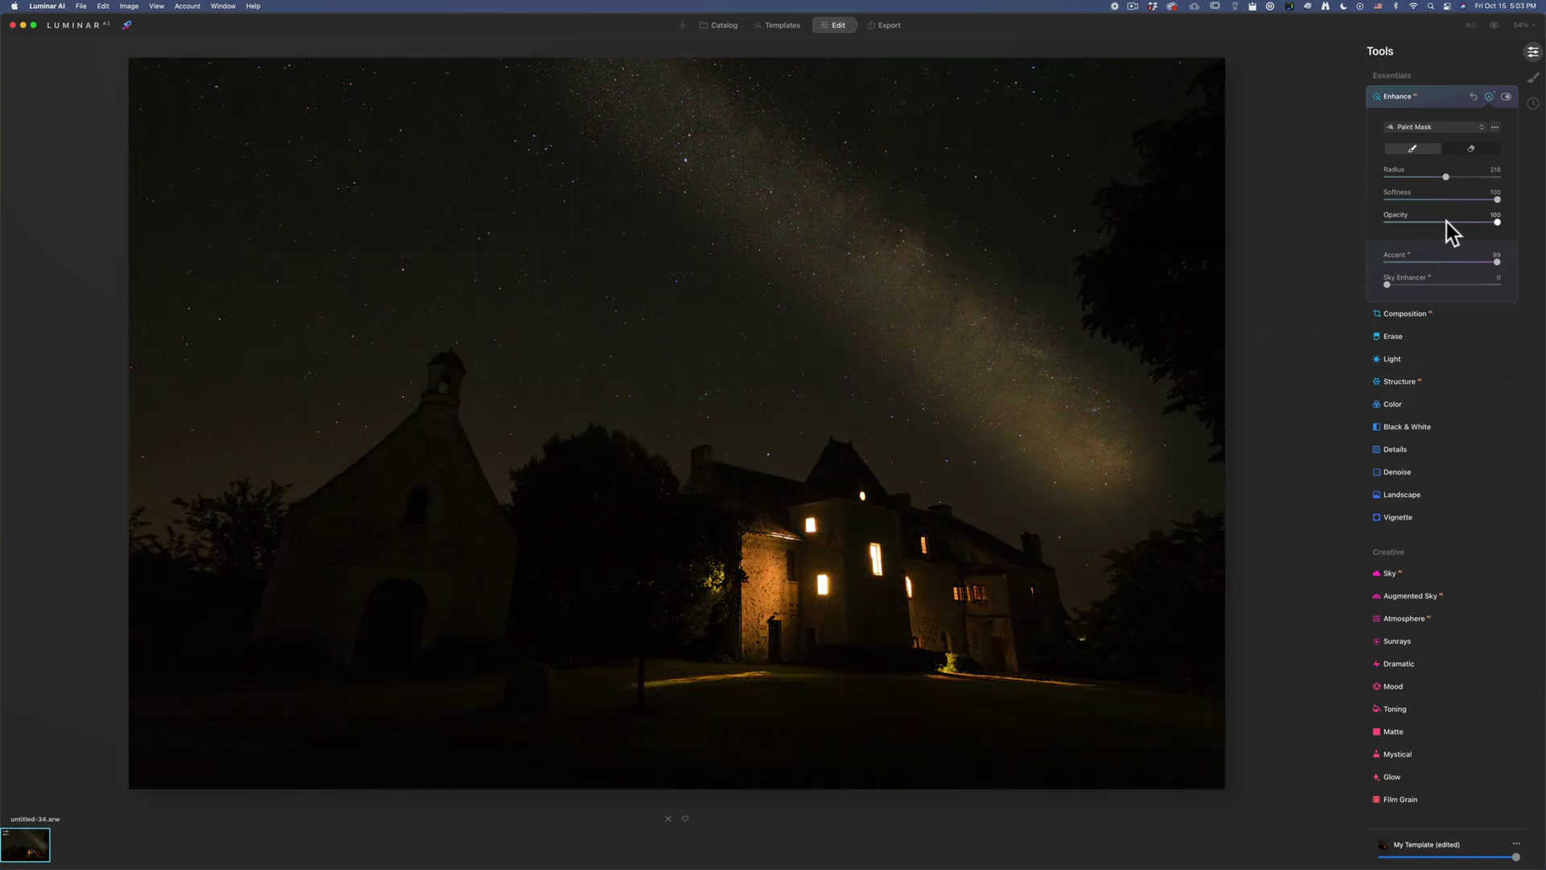
pyautogui.click(1447, 222)
# Step: Paint the sky band and left sky at opacity 53, then the upper sky faintly at 23
pyautogui.moveTo(1111, 414)
pyautogui.mouseDown()
pyautogui.moveTo(1066, 315)
pyautogui.moveTo(944, 198)
pyautogui.moveTo(873, 138)
pyautogui.moveTo(767, 97)
pyautogui.moveTo(826, 101)
pyautogui.moveTo(1003, 188)
pyautogui.moveTo(971, 130)
pyautogui.moveTo(1079, 262)
pyautogui.moveTo(1033, 255)
pyautogui.moveTo(1157, 389)
pyautogui.moveTo(1198, 489)
pyautogui.moveTo(1102, 565)
pyautogui.moveTo(984, 489)
pyautogui.moveTo(842, 346)
pyautogui.moveTo(552, 131)
pyautogui.mouseUp()
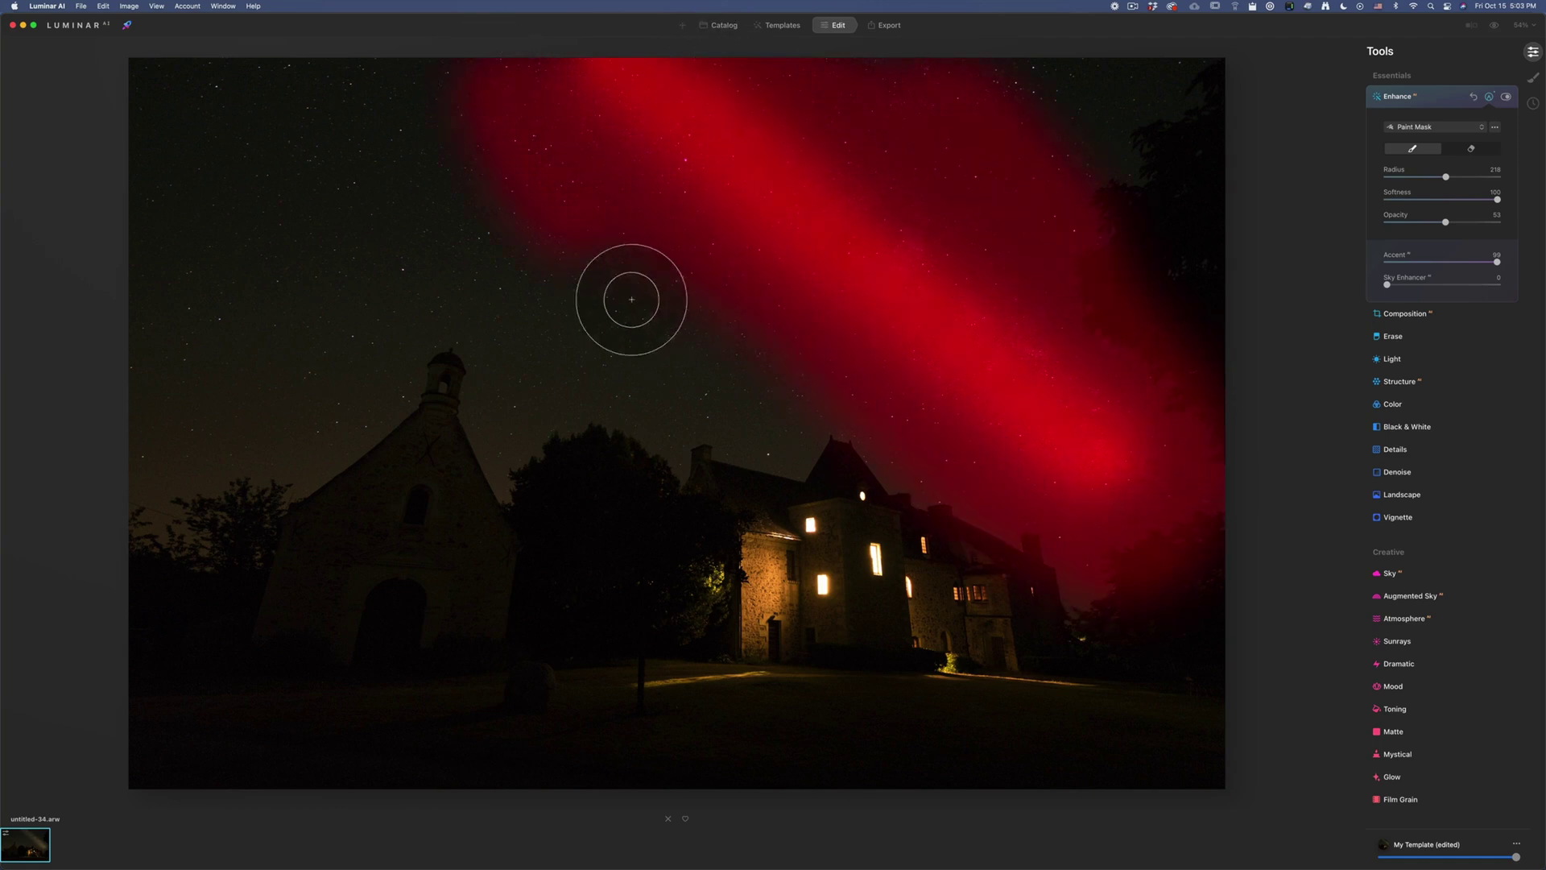
pyautogui.moveTo(631, 300)
pyautogui.mouseDown()
pyautogui.moveTo(766, 421)
pyautogui.moveTo(414, 131)
pyautogui.moveTo(475, 69)
pyautogui.moveTo(1001, 511)
pyautogui.mouseUp()
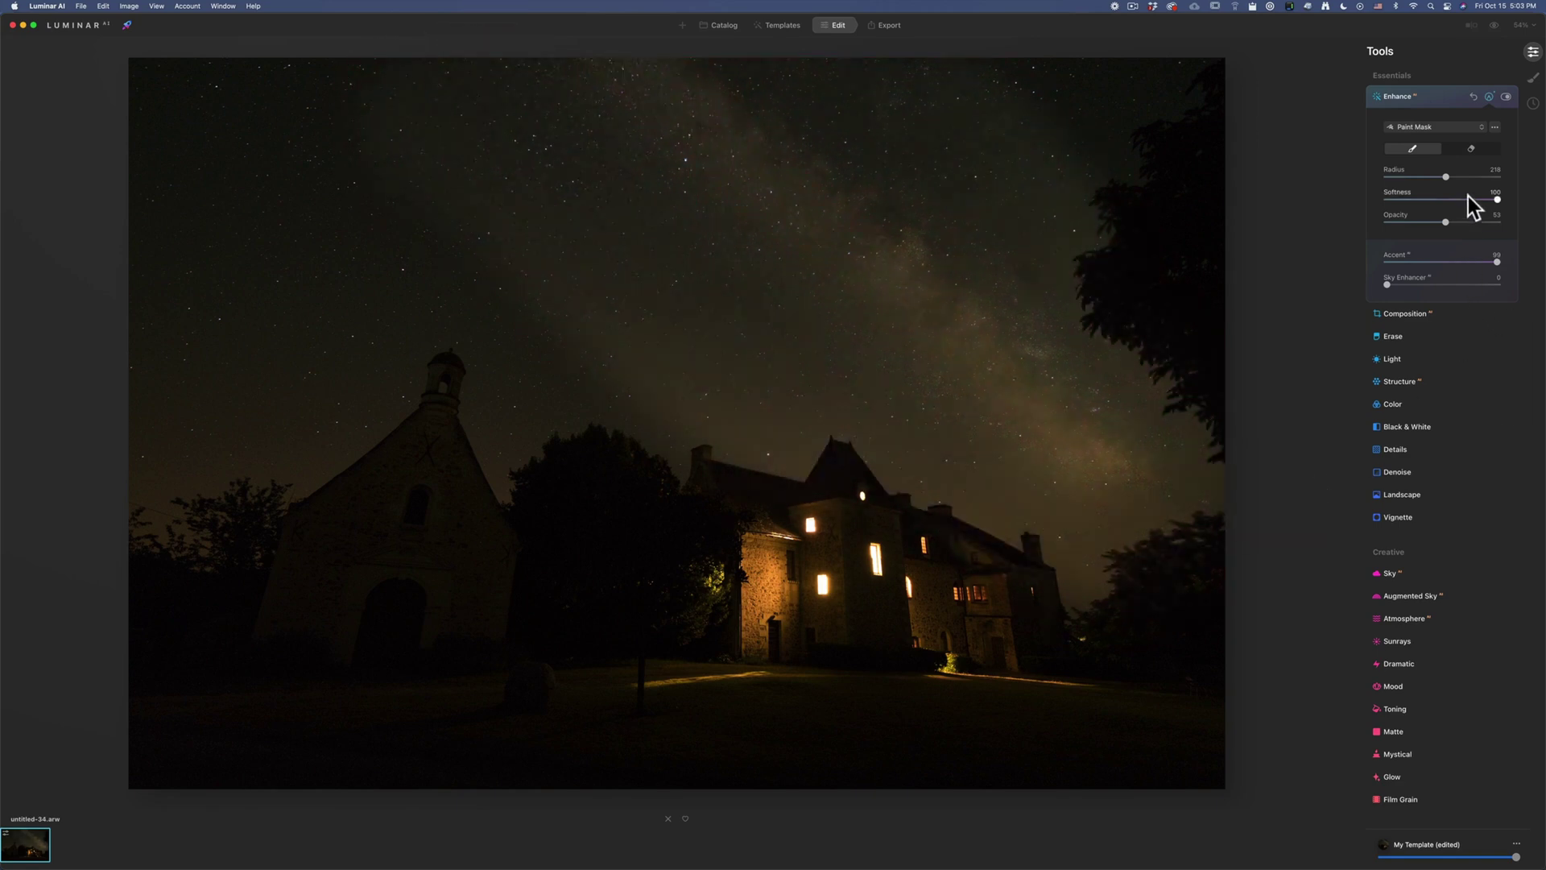
pyautogui.click(1414, 223)
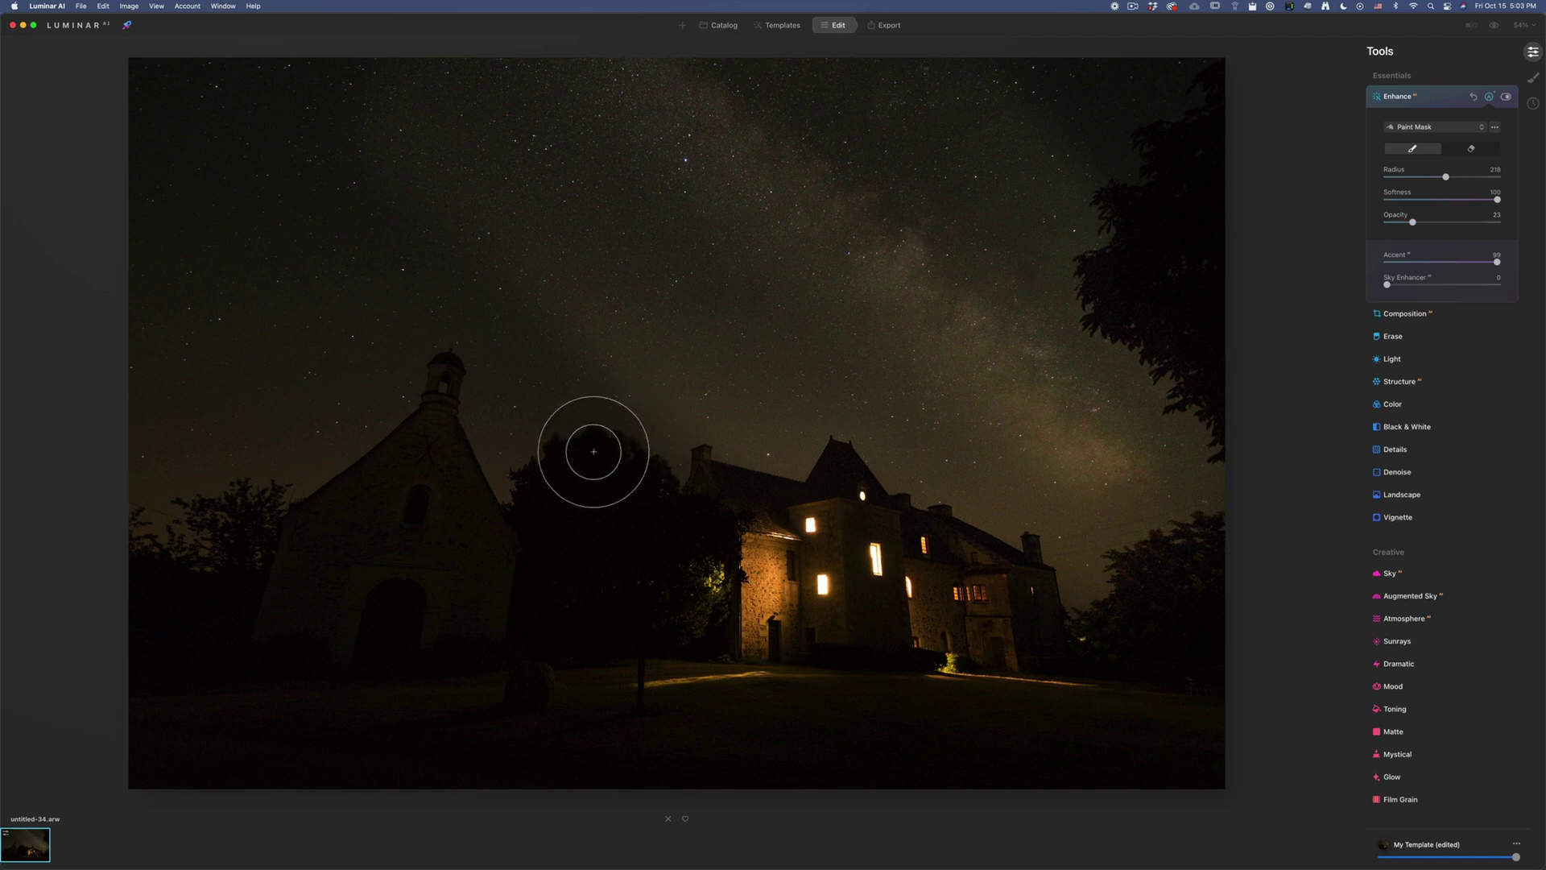
pyautogui.moveTo(328, 390)
pyautogui.mouseDown()
pyautogui.moveTo(401, 219)
pyautogui.moveTo(298, 403)
pyautogui.moveTo(223, 466)
pyautogui.moveTo(160, 382)
pyautogui.moveTo(206, 219)
pyautogui.moveTo(332, 185)
pyautogui.moveTo(349, 124)
pyautogui.moveTo(260, 111)
pyautogui.moveTo(312, 75)
pyautogui.moveTo(193, 97)
pyautogui.moveTo(155, 162)
pyautogui.moveTo(346, 82)
pyautogui.mouseUp()
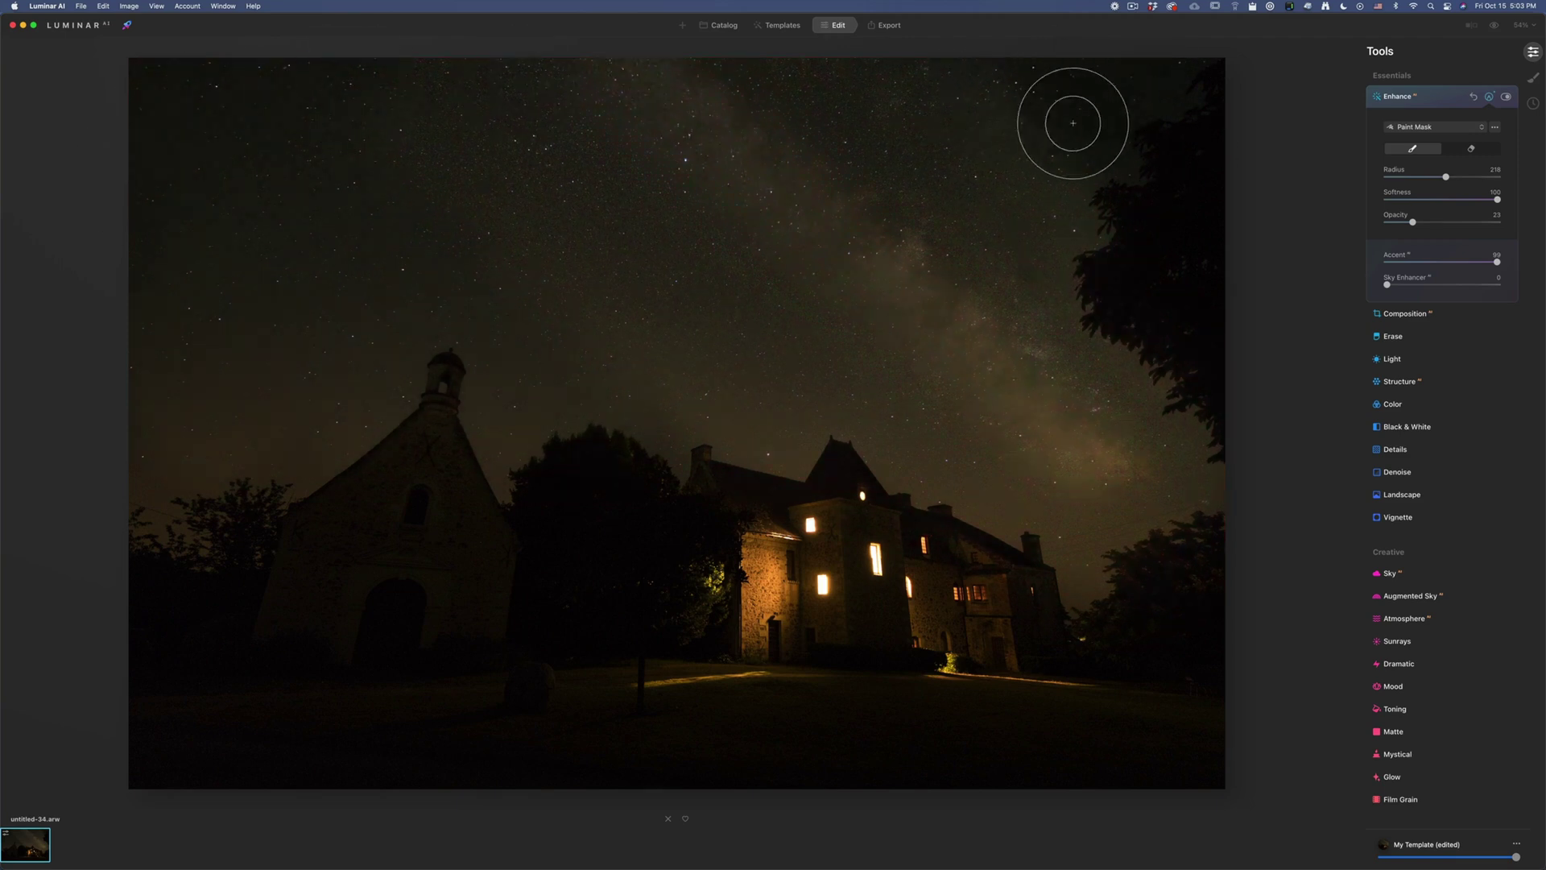
pyautogui.moveTo(1070, 121)
pyautogui.mouseDown()
pyautogui.moveTo(1149, 121)
pyautogui.moveTo(1092, 47)
pyautogui.moveTo(1167, 96)
pyautogui.moveTo(873, 41)
pyautogui.moveTo(1369, 113)
pyautogui.mouseUp()
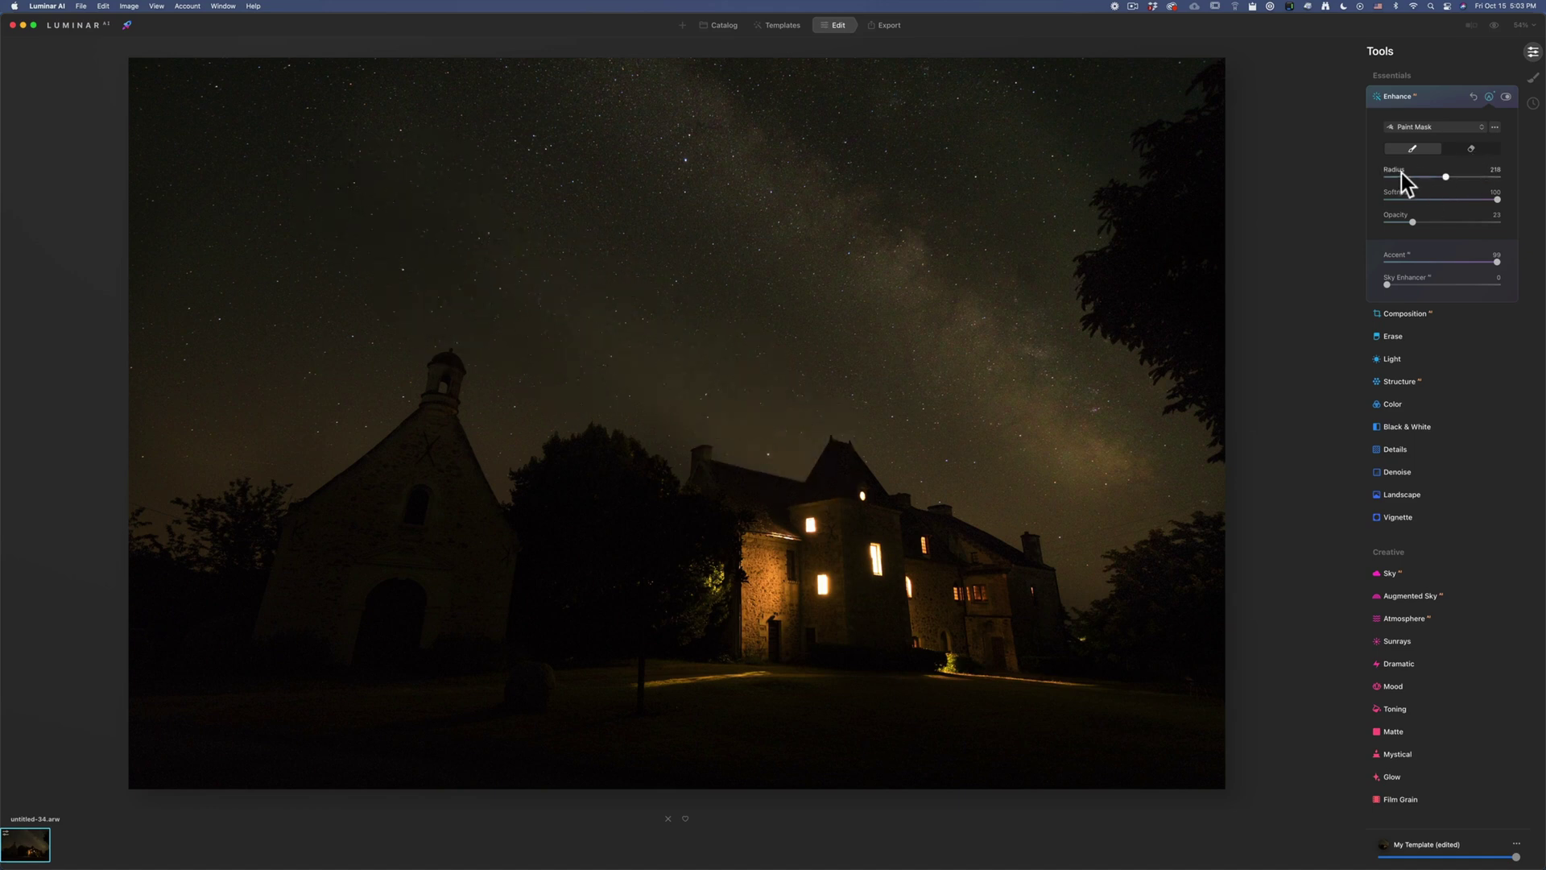
pyautogui.moveTo(894, 452)
pyautogui.mouseDown()
pyautogui.moveTo(449, 114)
pyautogui.moveTo(888, 420)
pyautogui.mouseUp()
# Step: Cool the Light temperature to 3162 for a blue-teal sky, then compare with Lightroom's Copy 2
pyautogui.click(1398, 362)
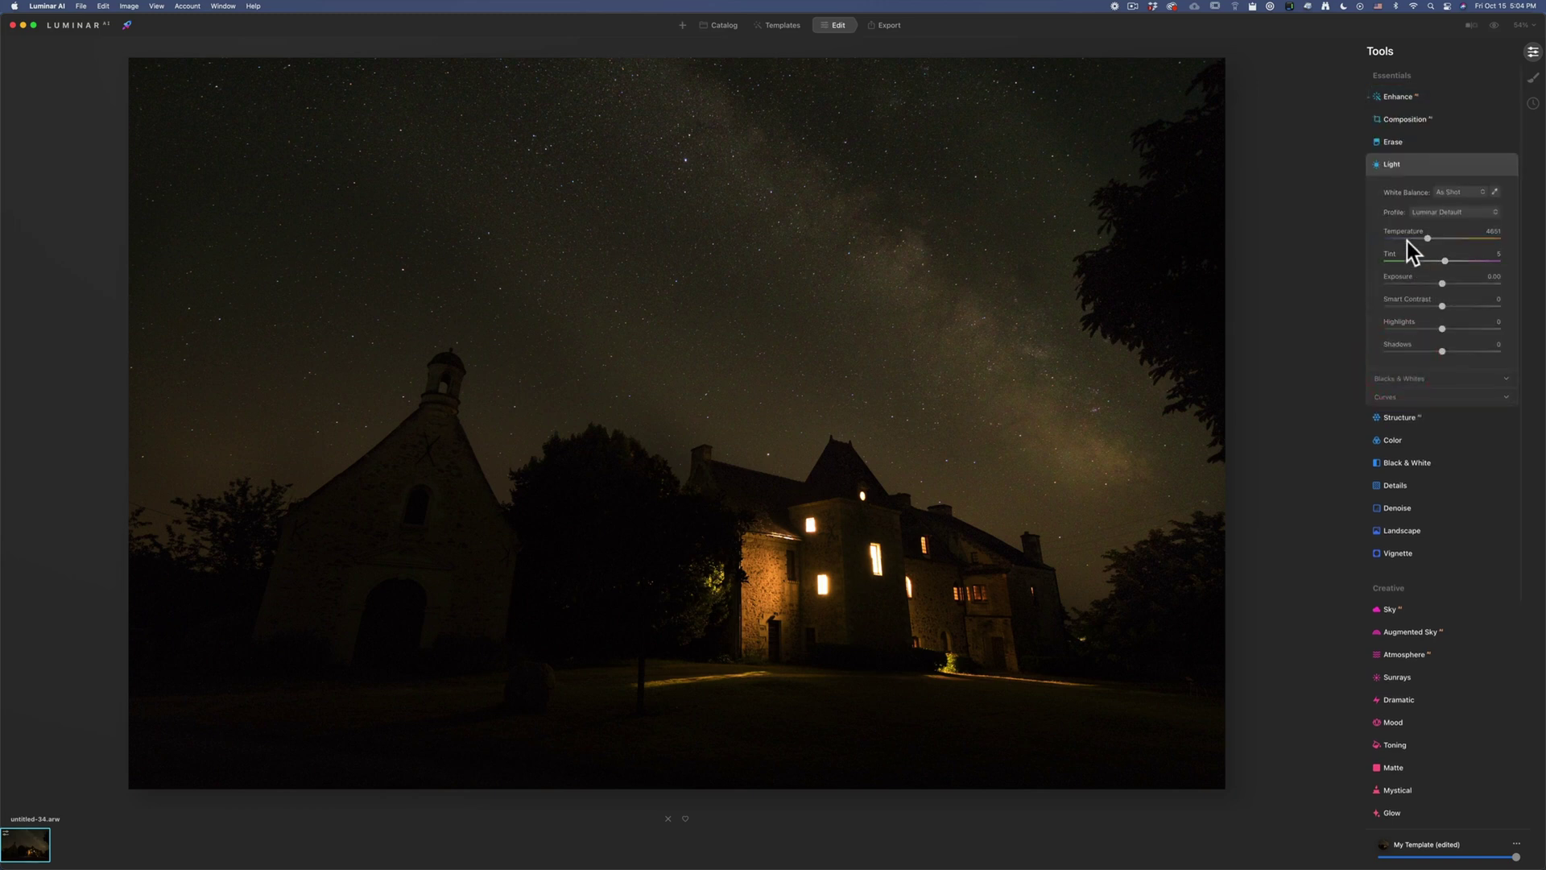
pyautogui.click(1403, 238)
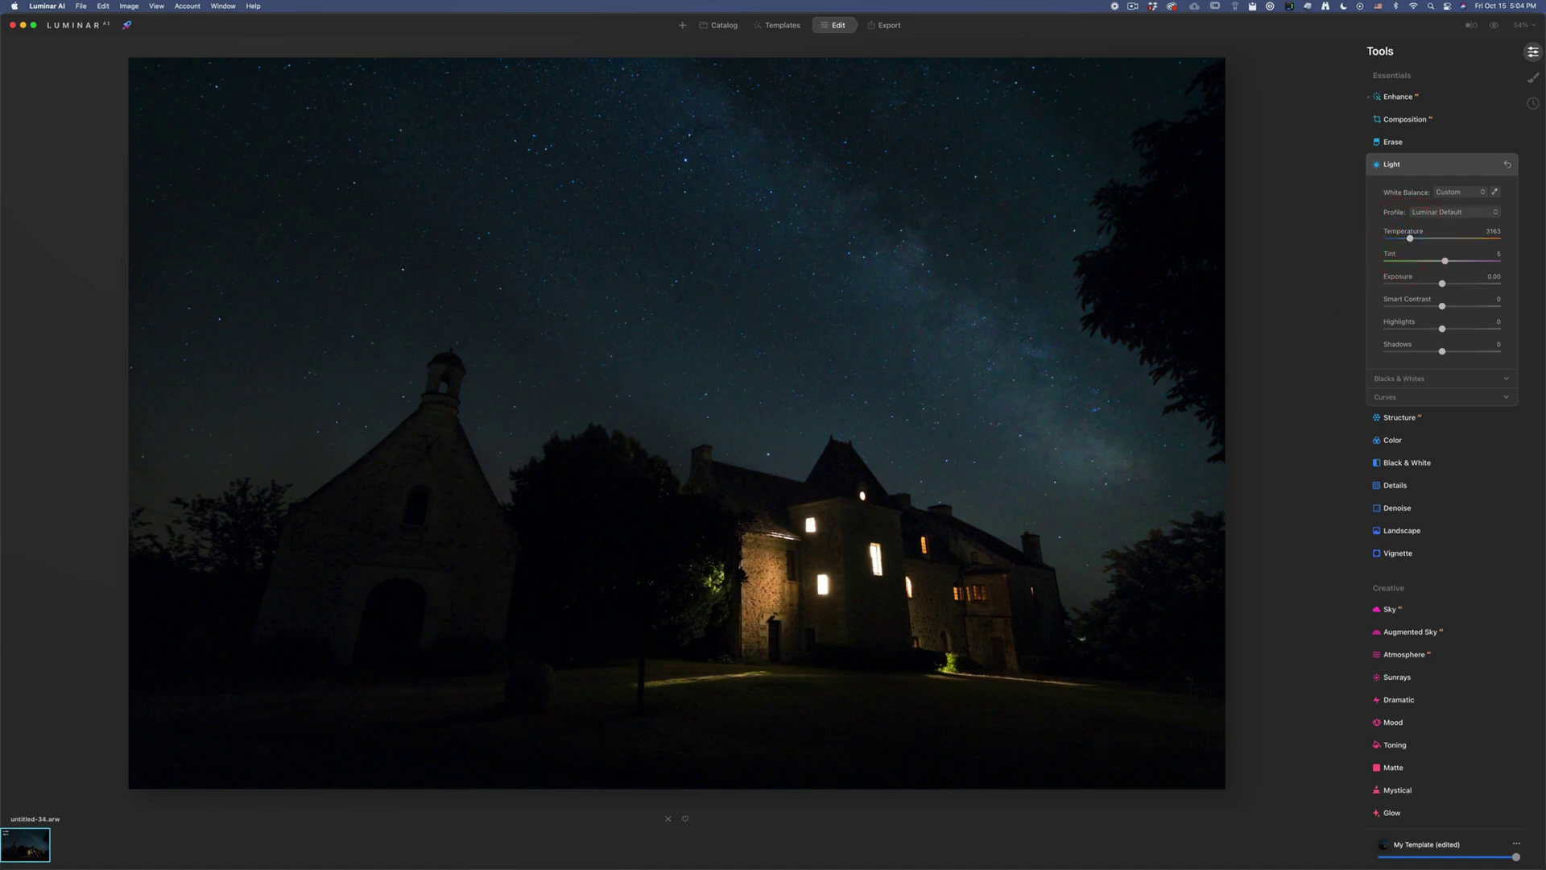
pyautogui.press('super+Tab')
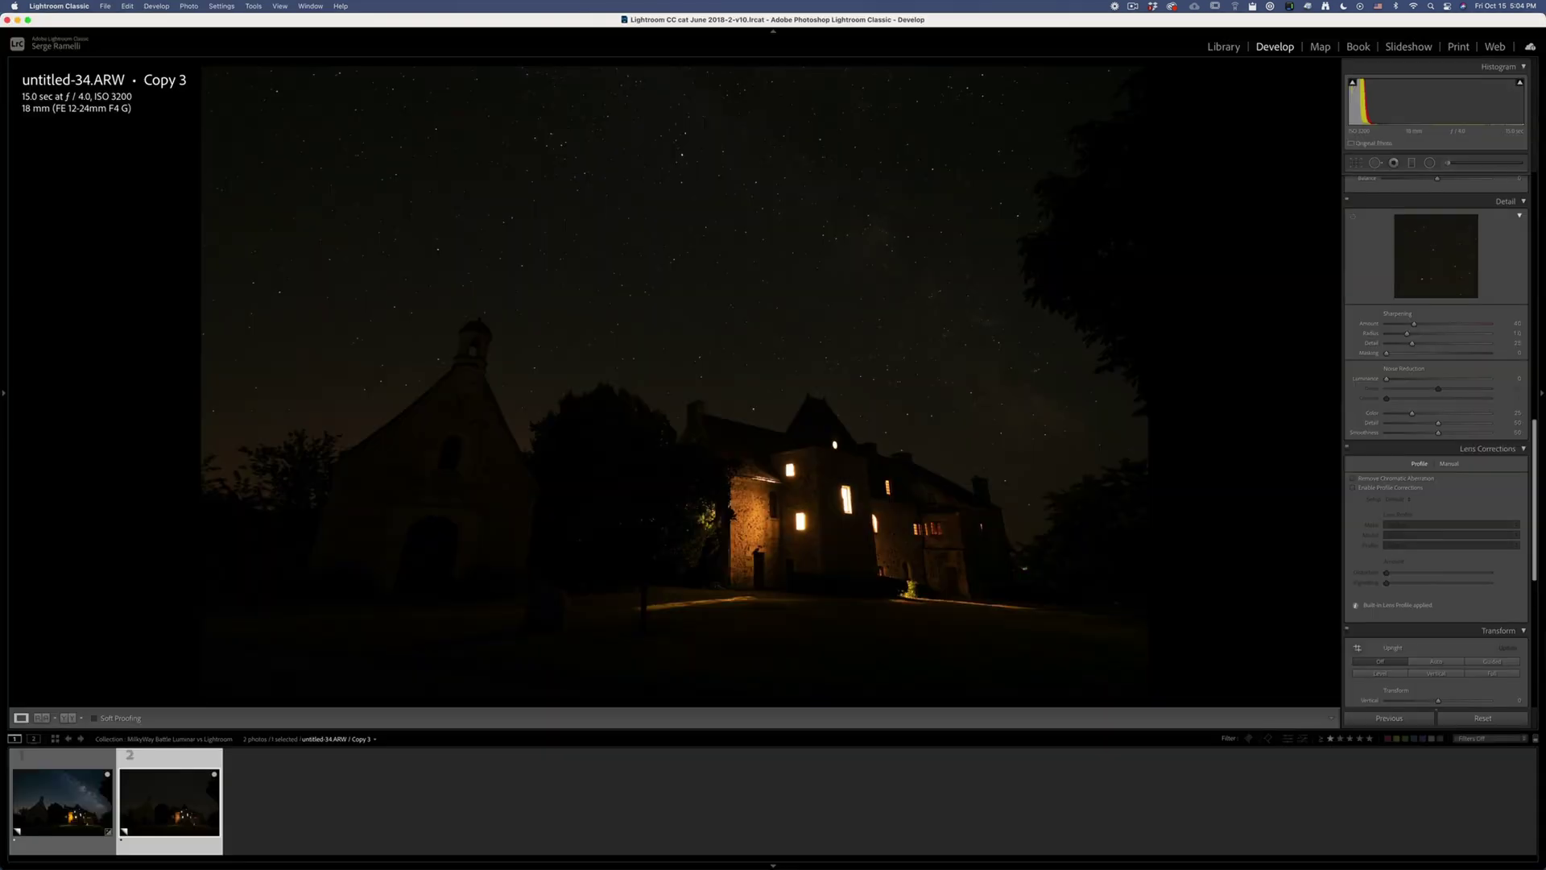
pyautogui.click(74, 757)
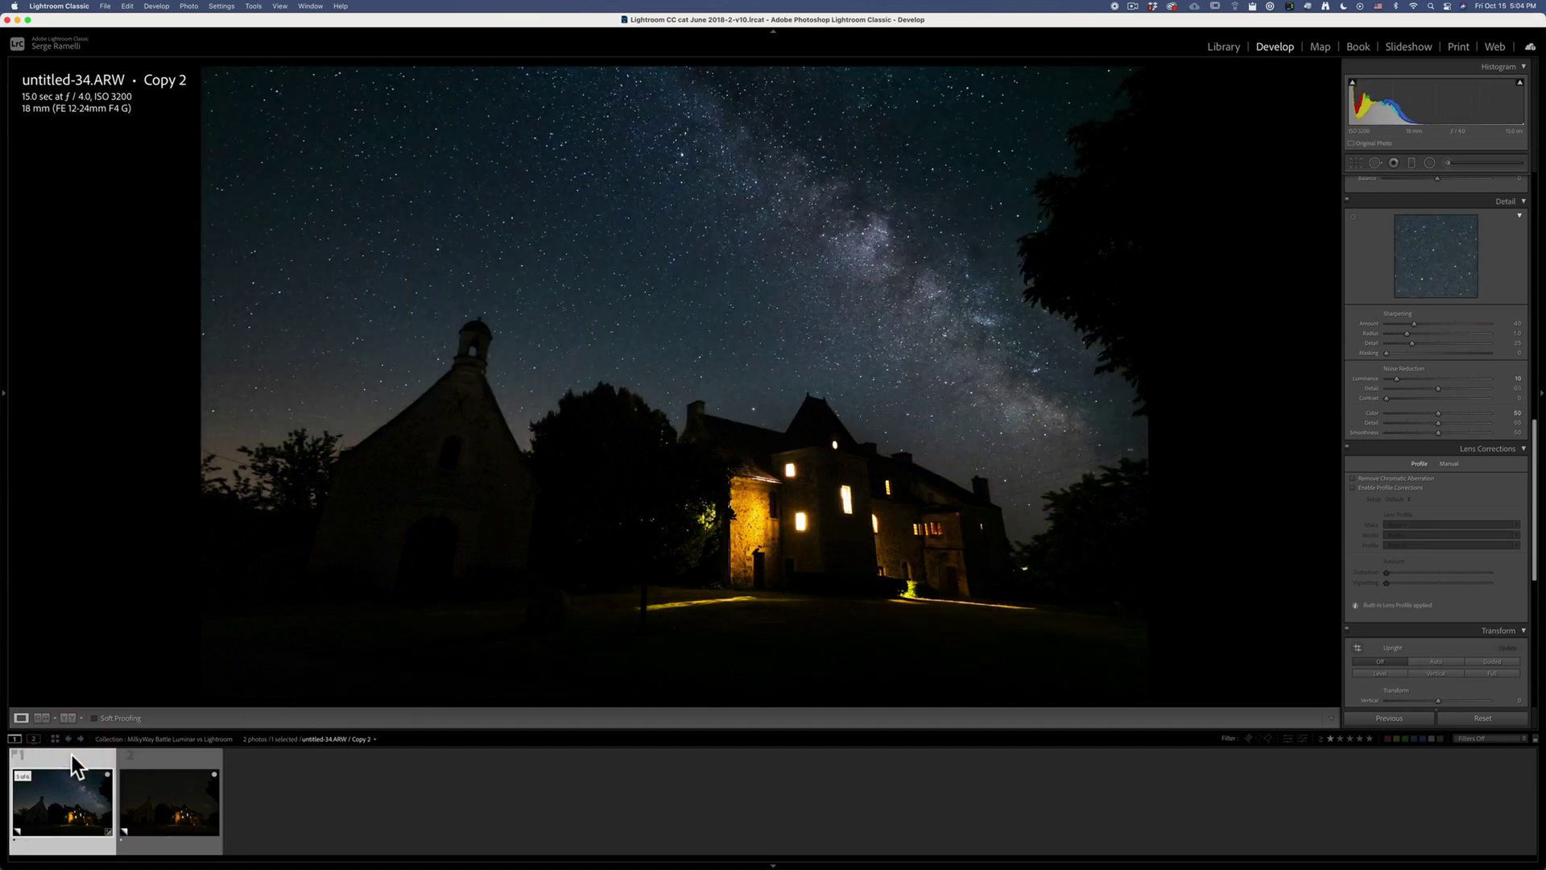
pyautogui.press('super+Tab')
pyautogui.press('super+Tab')
pyautogui.press('super+Tab')
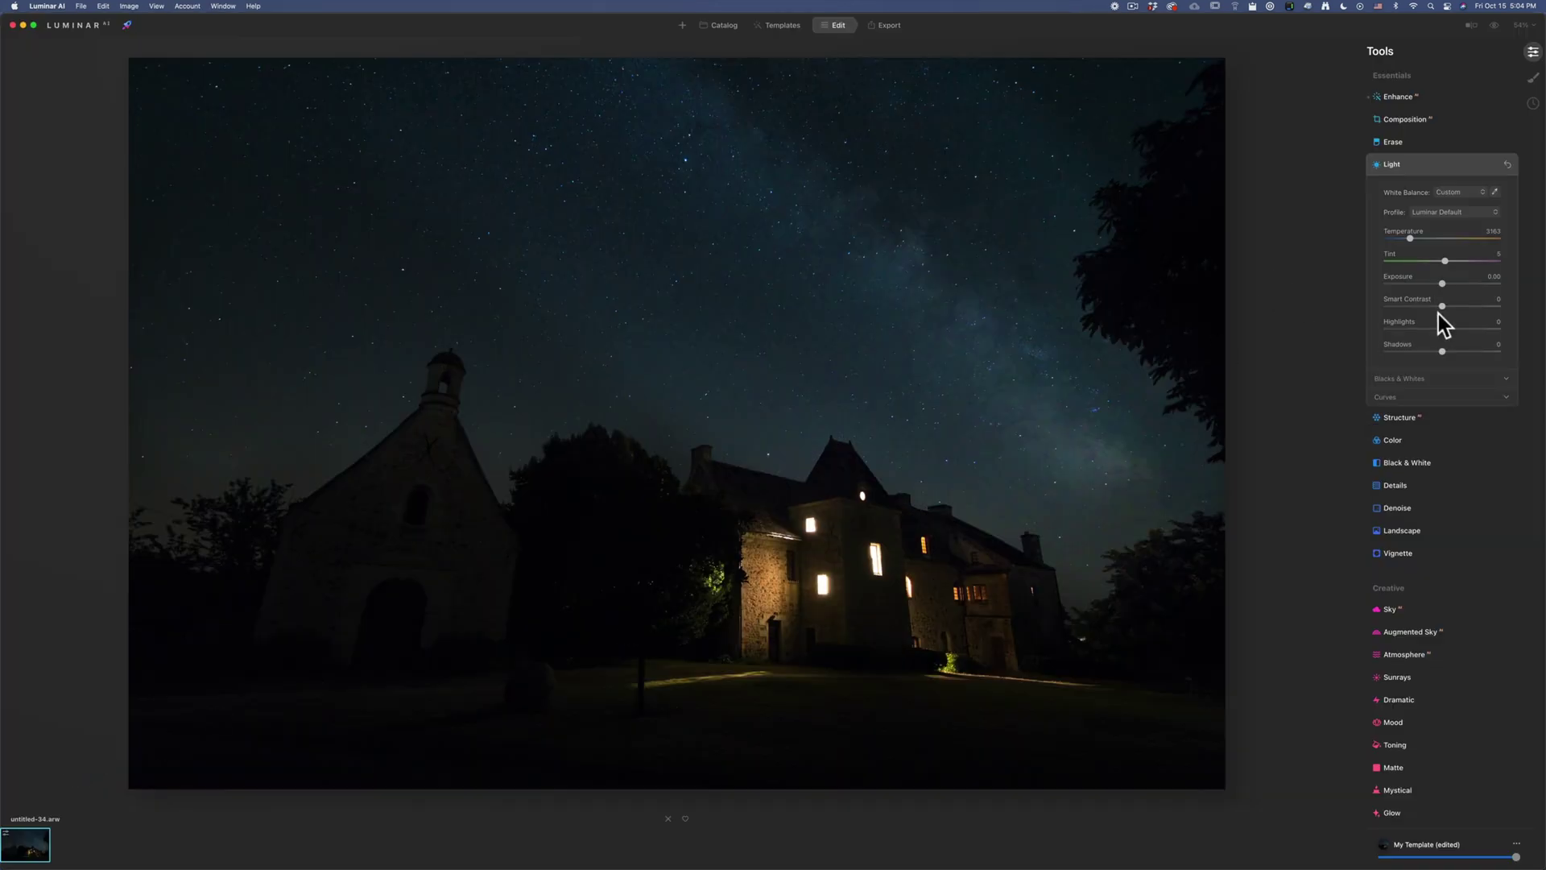
# Step: Set Whites to 83, Blacks to -26 and Exposure to 0.36 to brighten stars and deepen shadows
pyautogui.click(1433, 378)
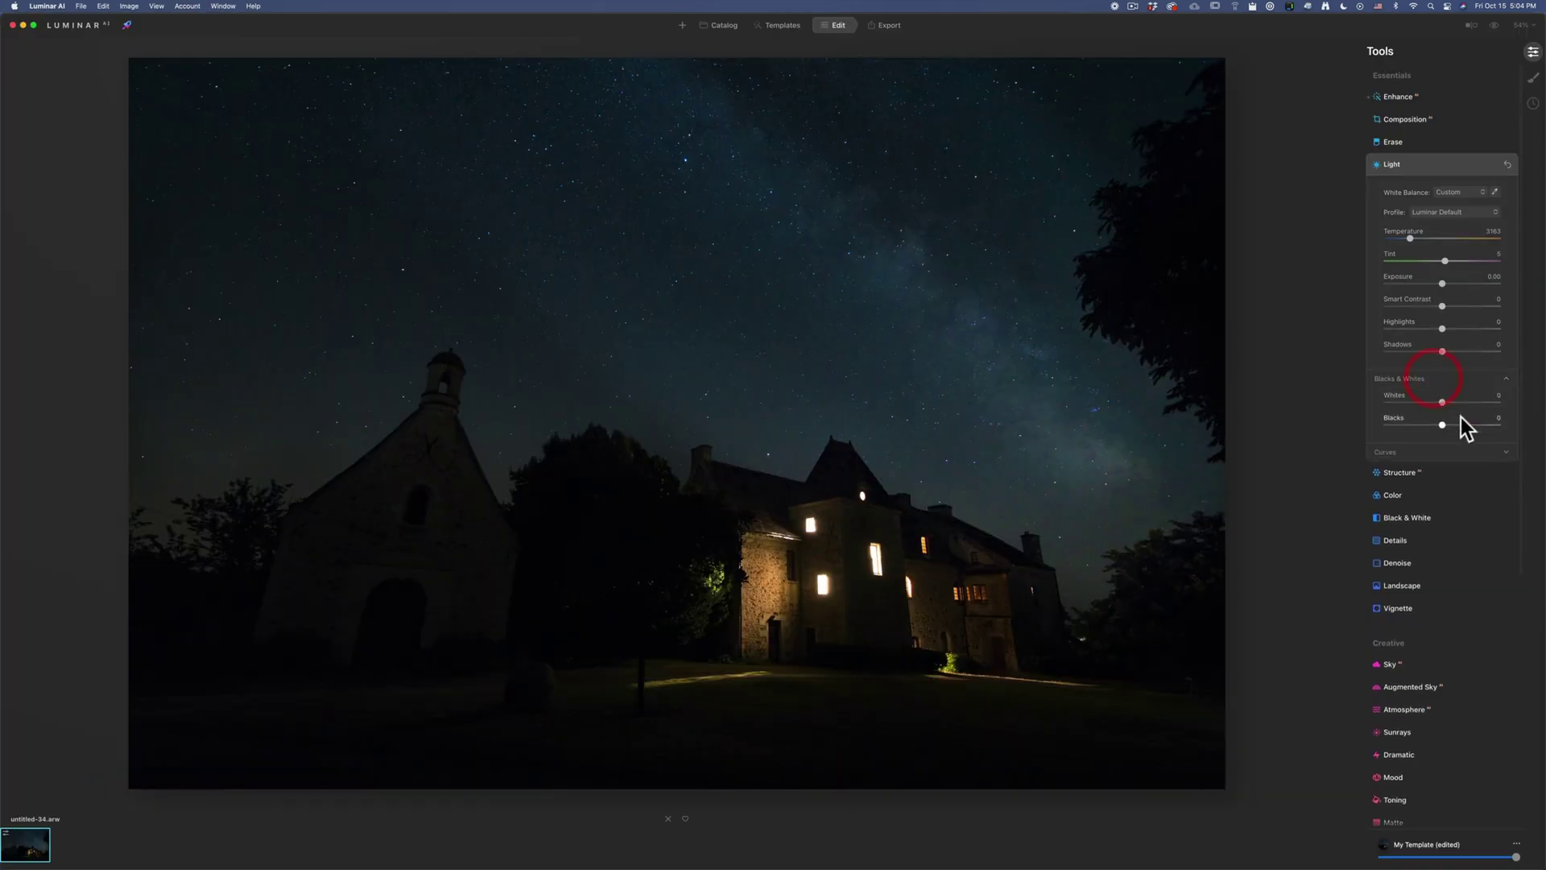
pyautogui.moveTo(1448, 404); pyautogui.dragTo(1491, 408)
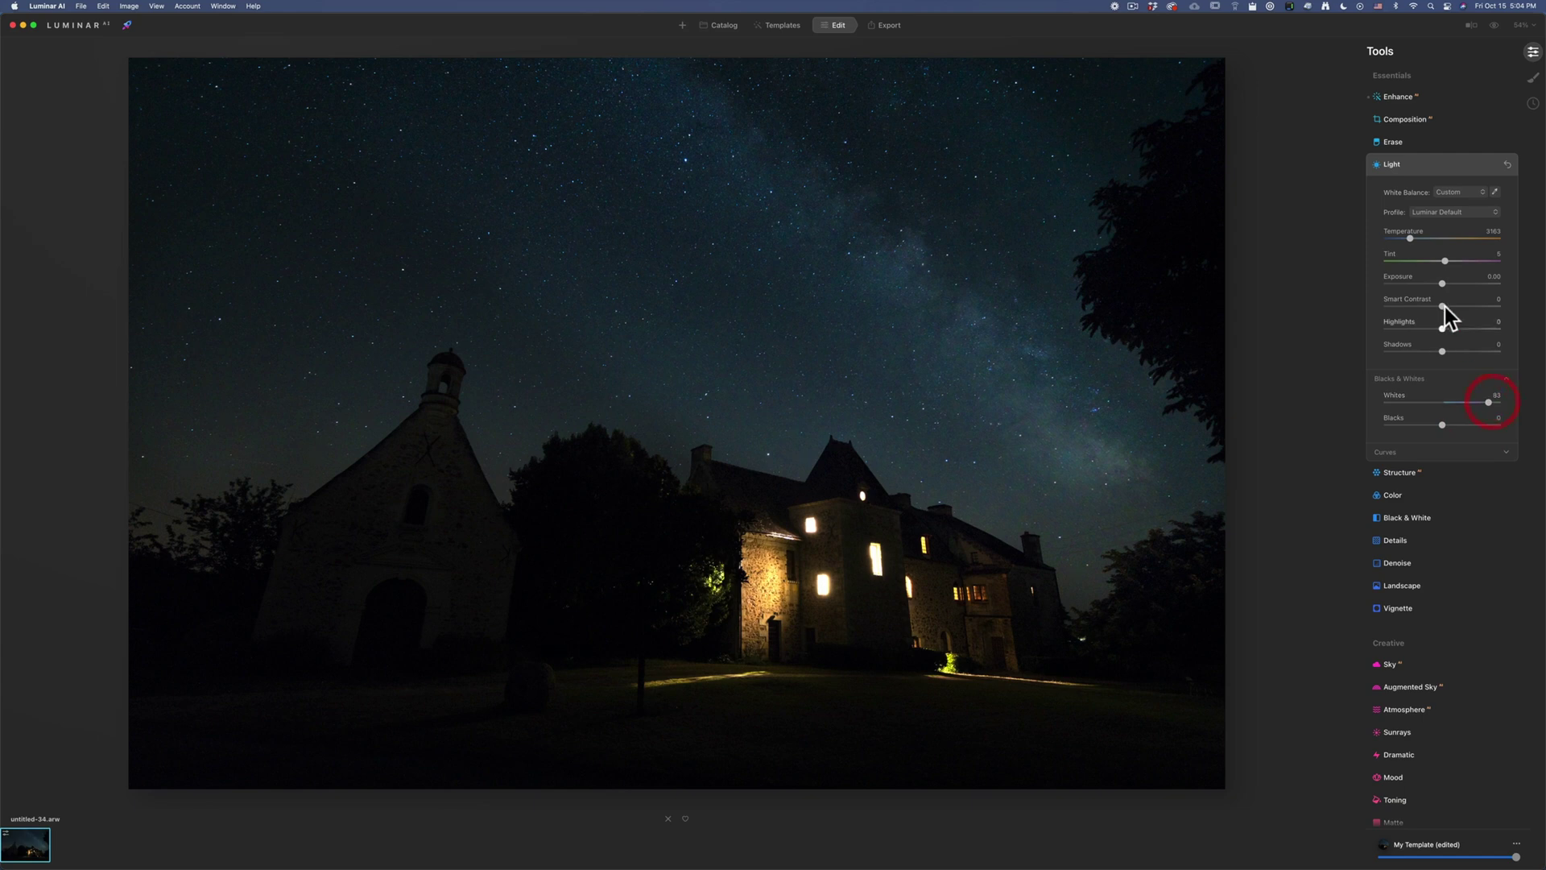
pyautogui.moveTo(1444, 284); pyautogui.dragTo(1449, 282)
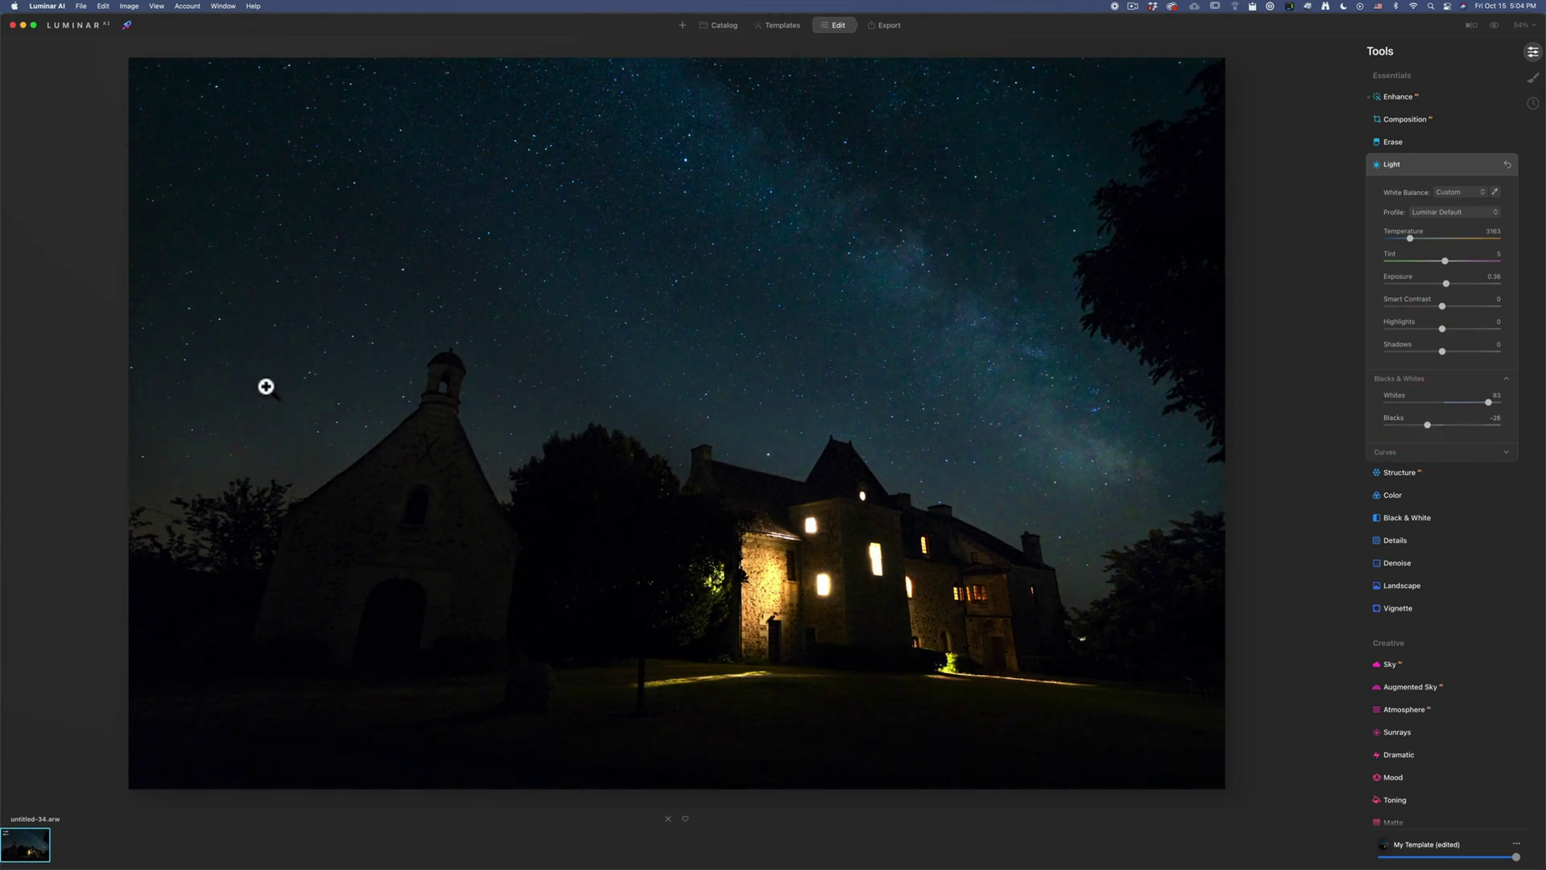
# Step: Compare against Lightroom, and lower the Tint to 16 with Temperature at 3420
pyautogui.press('super+Tab')
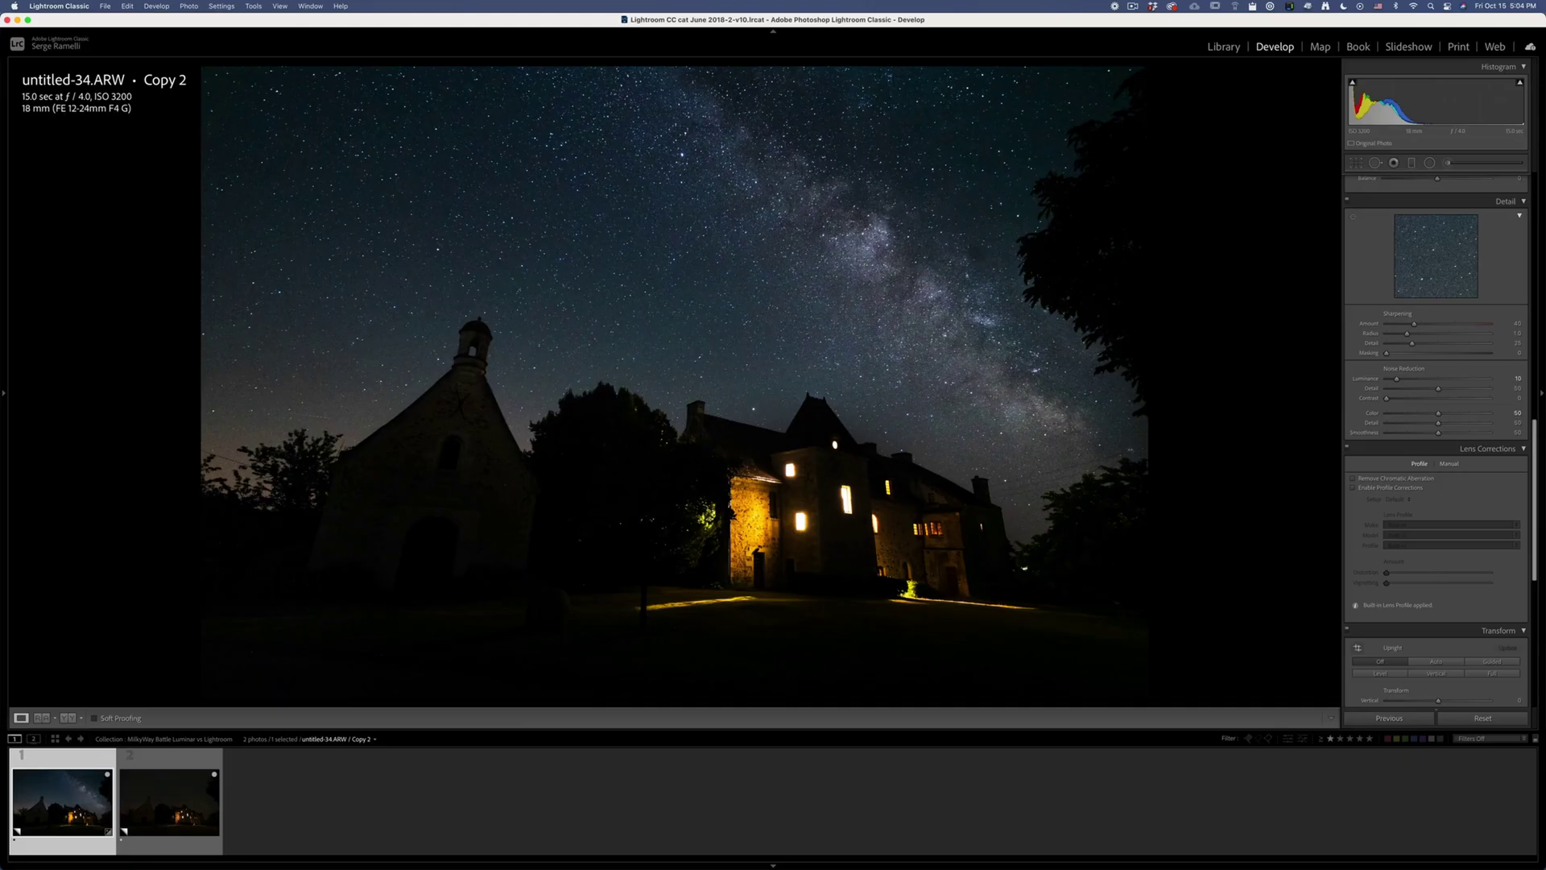
pyautogui.press('super+Tab')
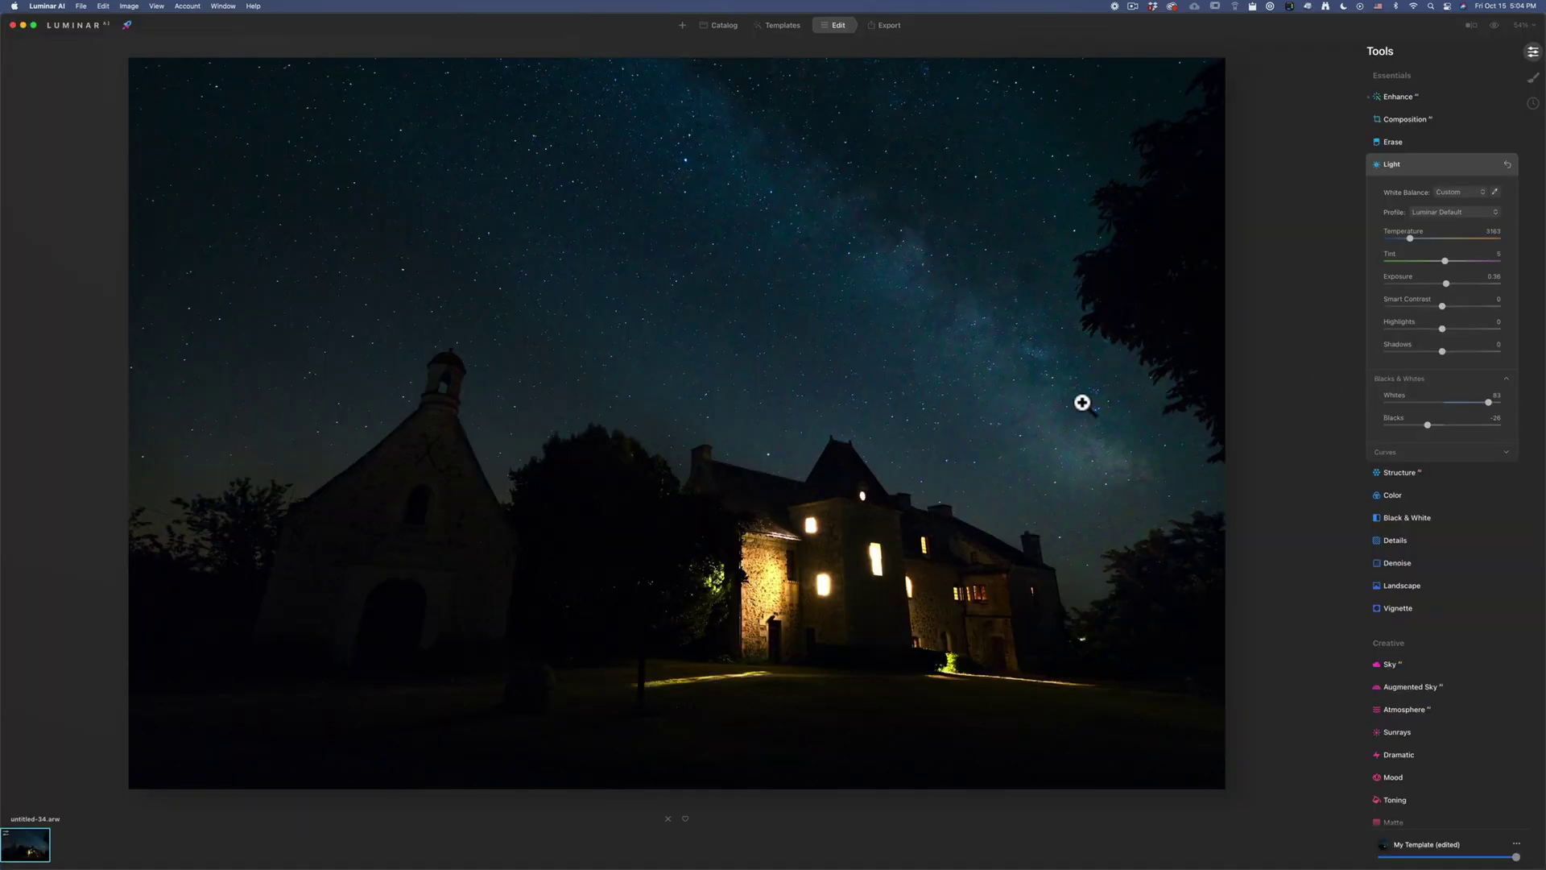
pyautogui.press('super+Tab')
pyautogui.press('super+Tab')
pyautogui.moveTo(1453, 264); pyautogui.dragTo(1451, 264)
pyautogui.press('super+Tab')
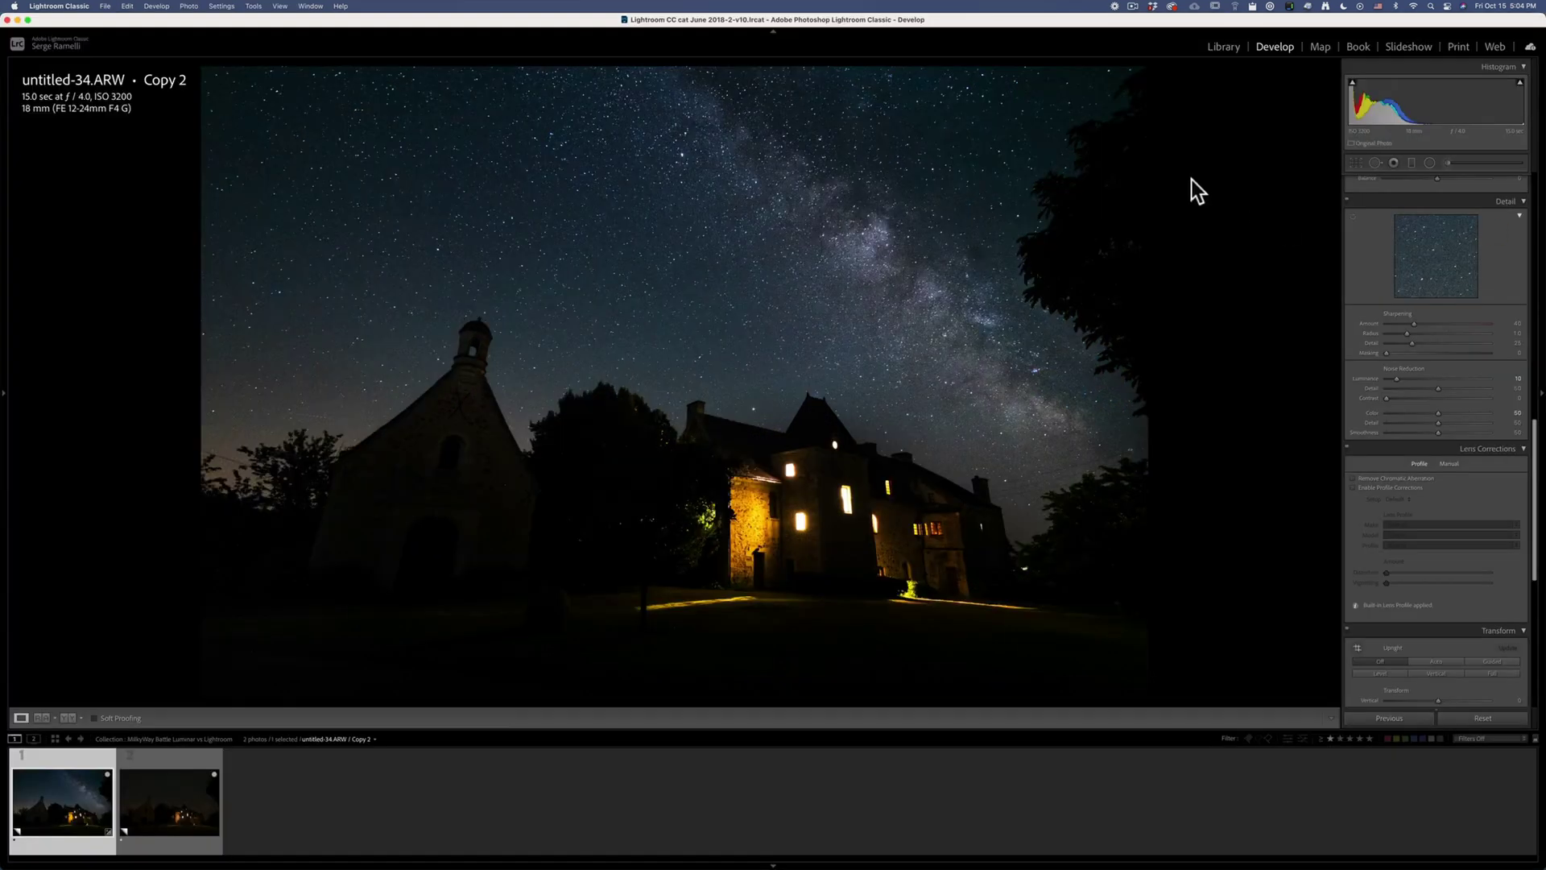
# Step: Review Lightroom's Basic white balance, then warm Luminar's Temperature slightly above 3420 and compare
pyautogui.moveTo(1529, 432); pyautogui.dragTo(1489, 159)
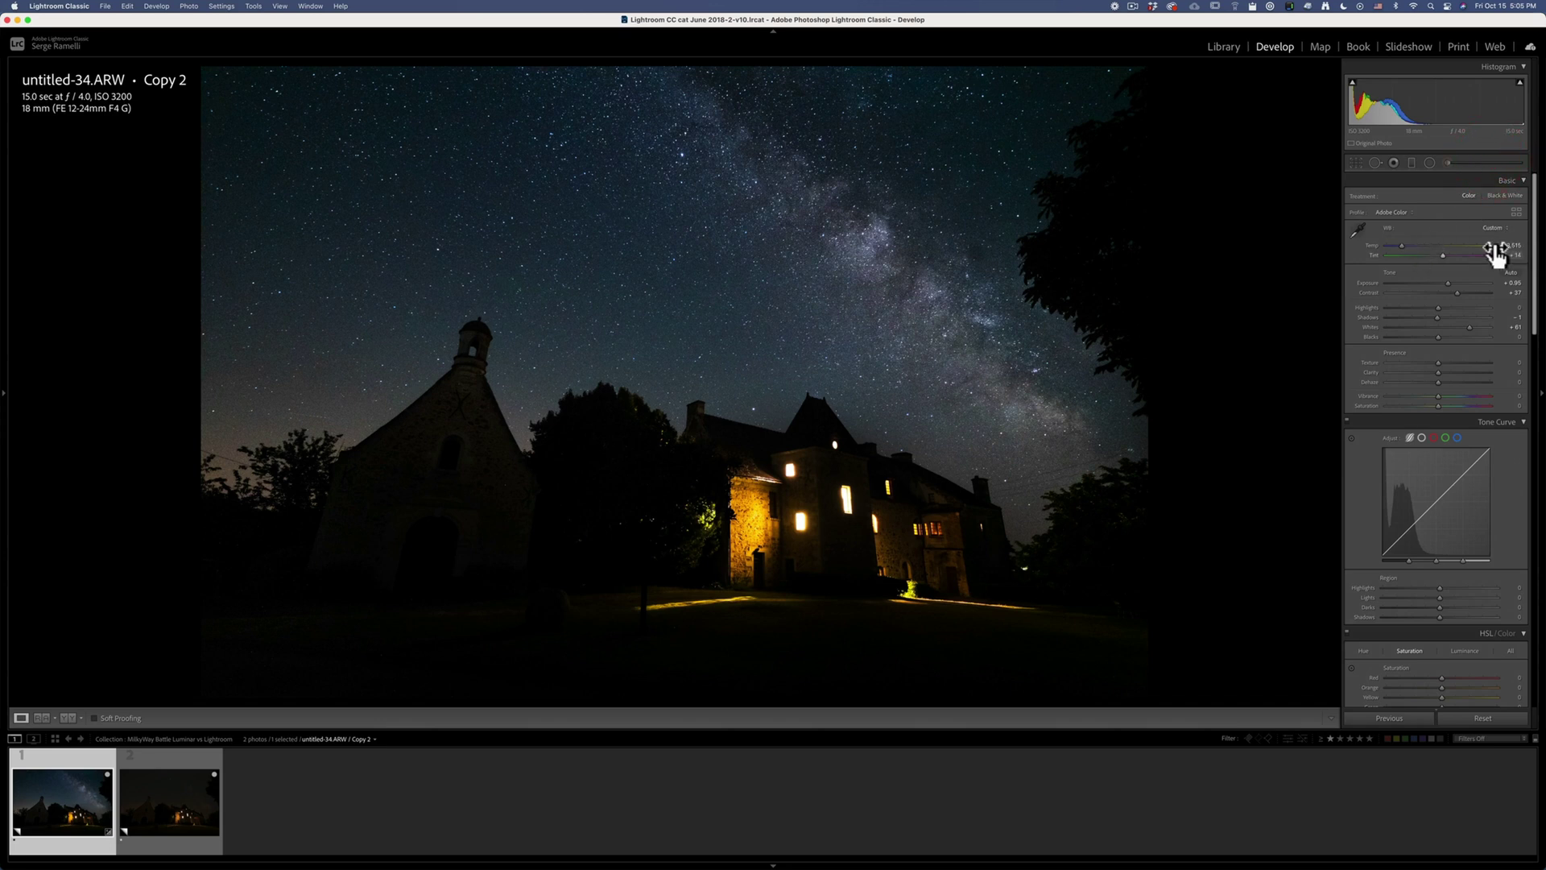
pyautogui.press('super+Tab')
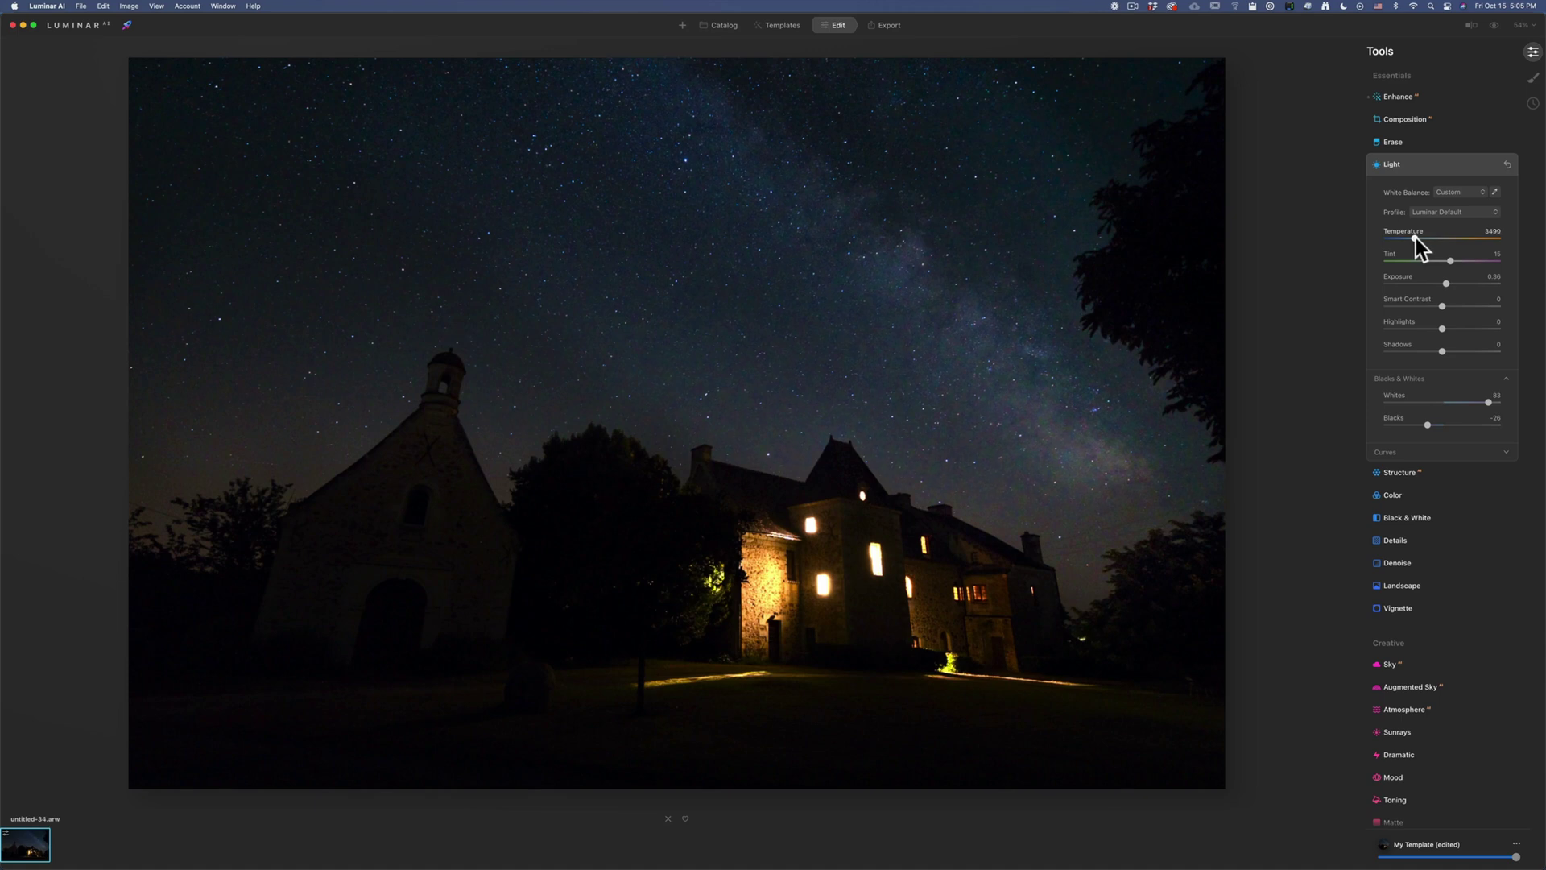
pyautogui.click(1415, 238)
pyautogui.press('super+Tab')
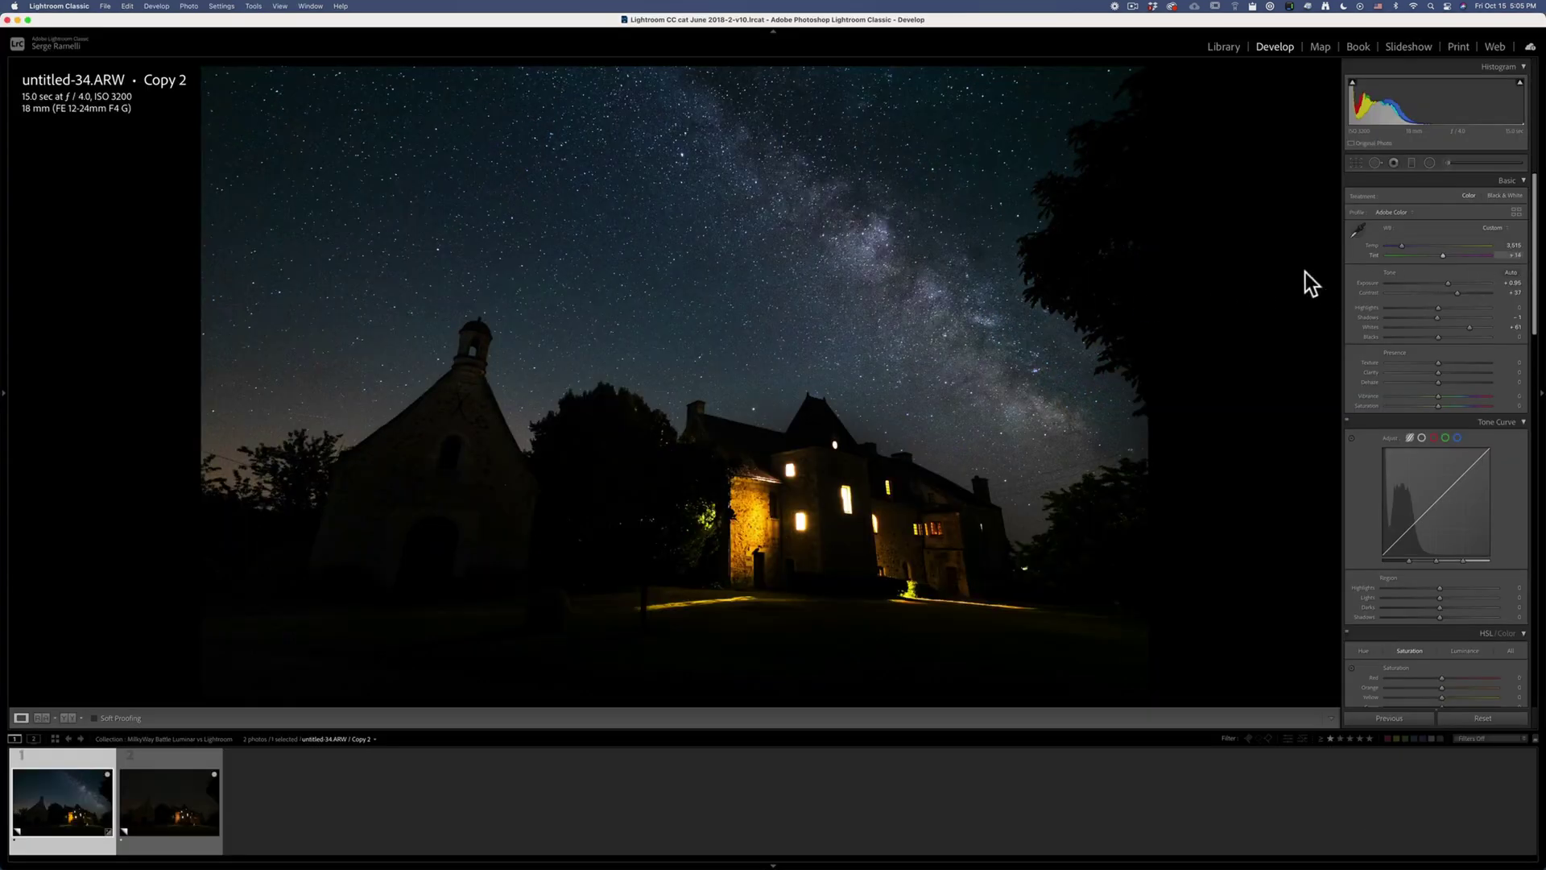
pyautogui.press('super+Tab')
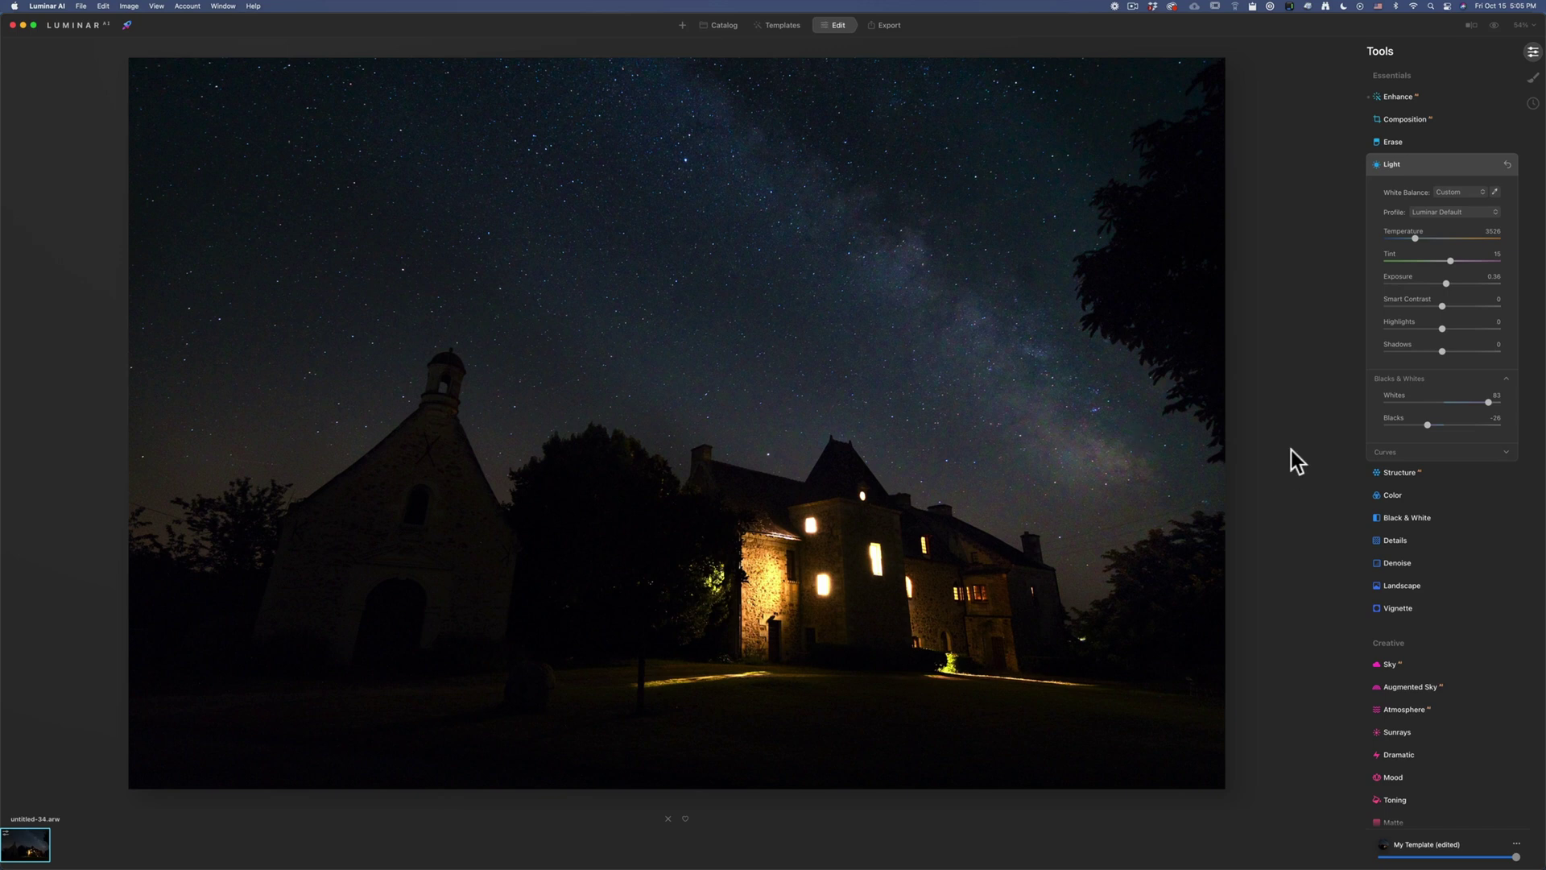
# Step: Add Small Details 32, painted along the Milky Way sky through a mask at opacity 53
pyautogui.scroll(-2, 1396, 451)
pyautogui.scroll(-2, 1419, 428)
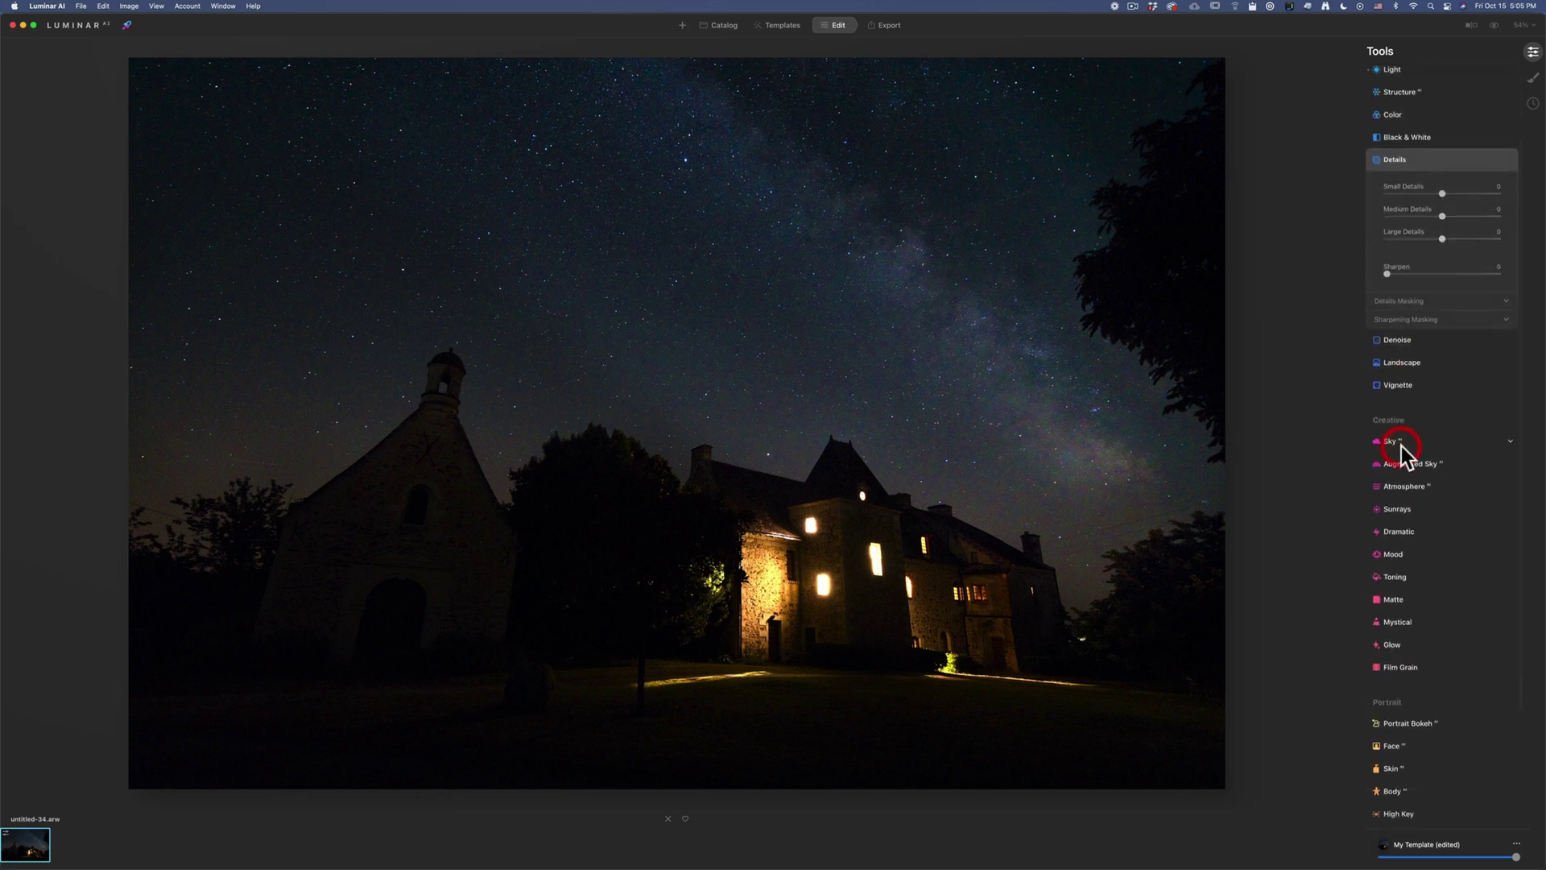
pyautogui.click(1461, 194)
pyautogui.click(1489, 160)
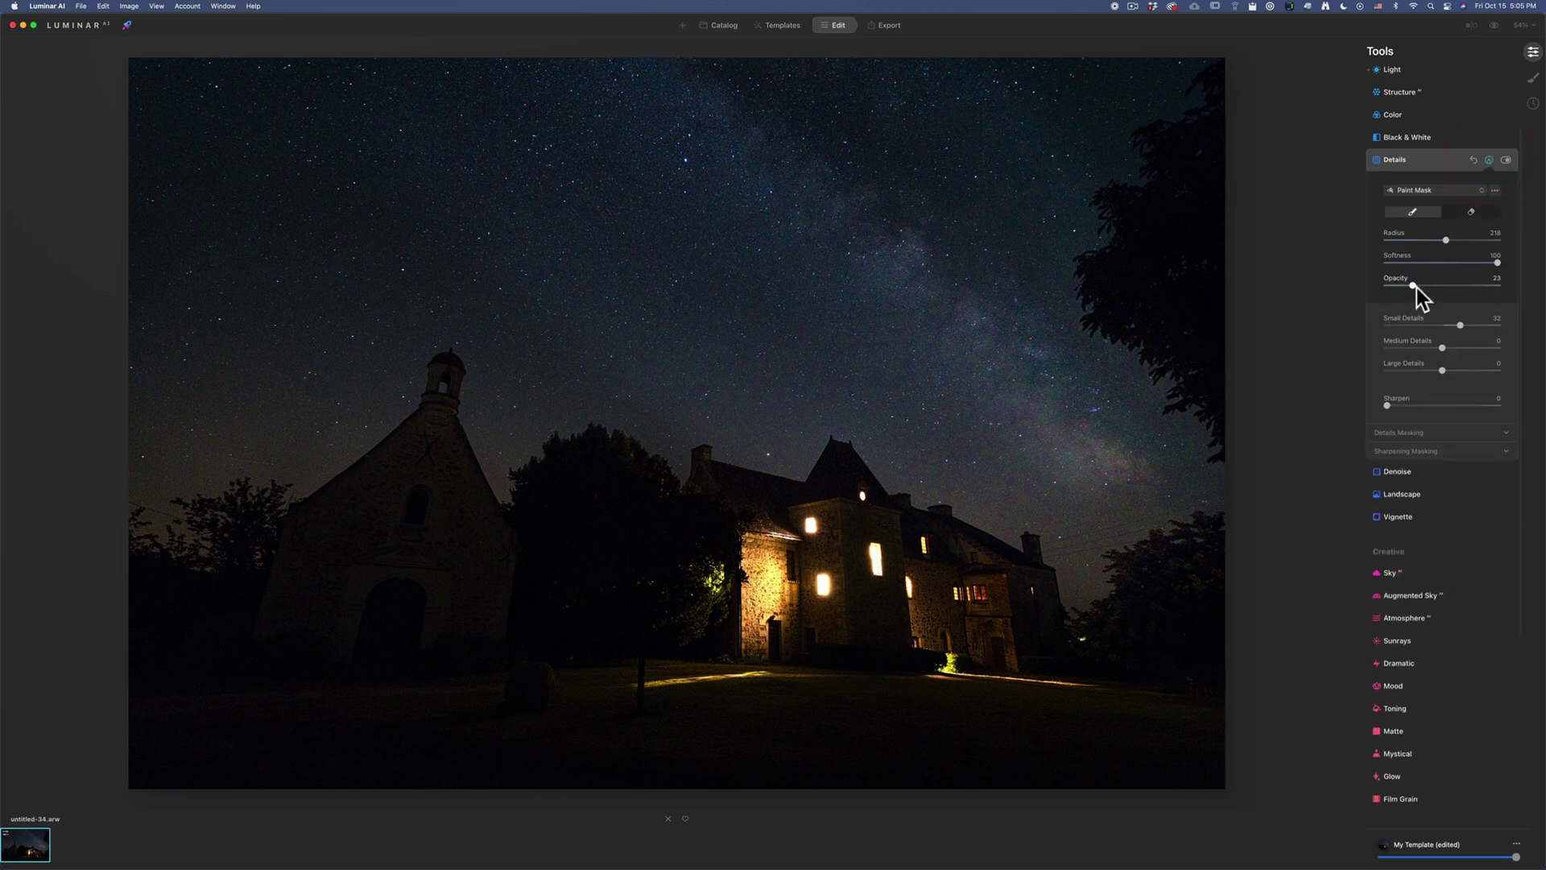
pyautogui.click(1447, 286)
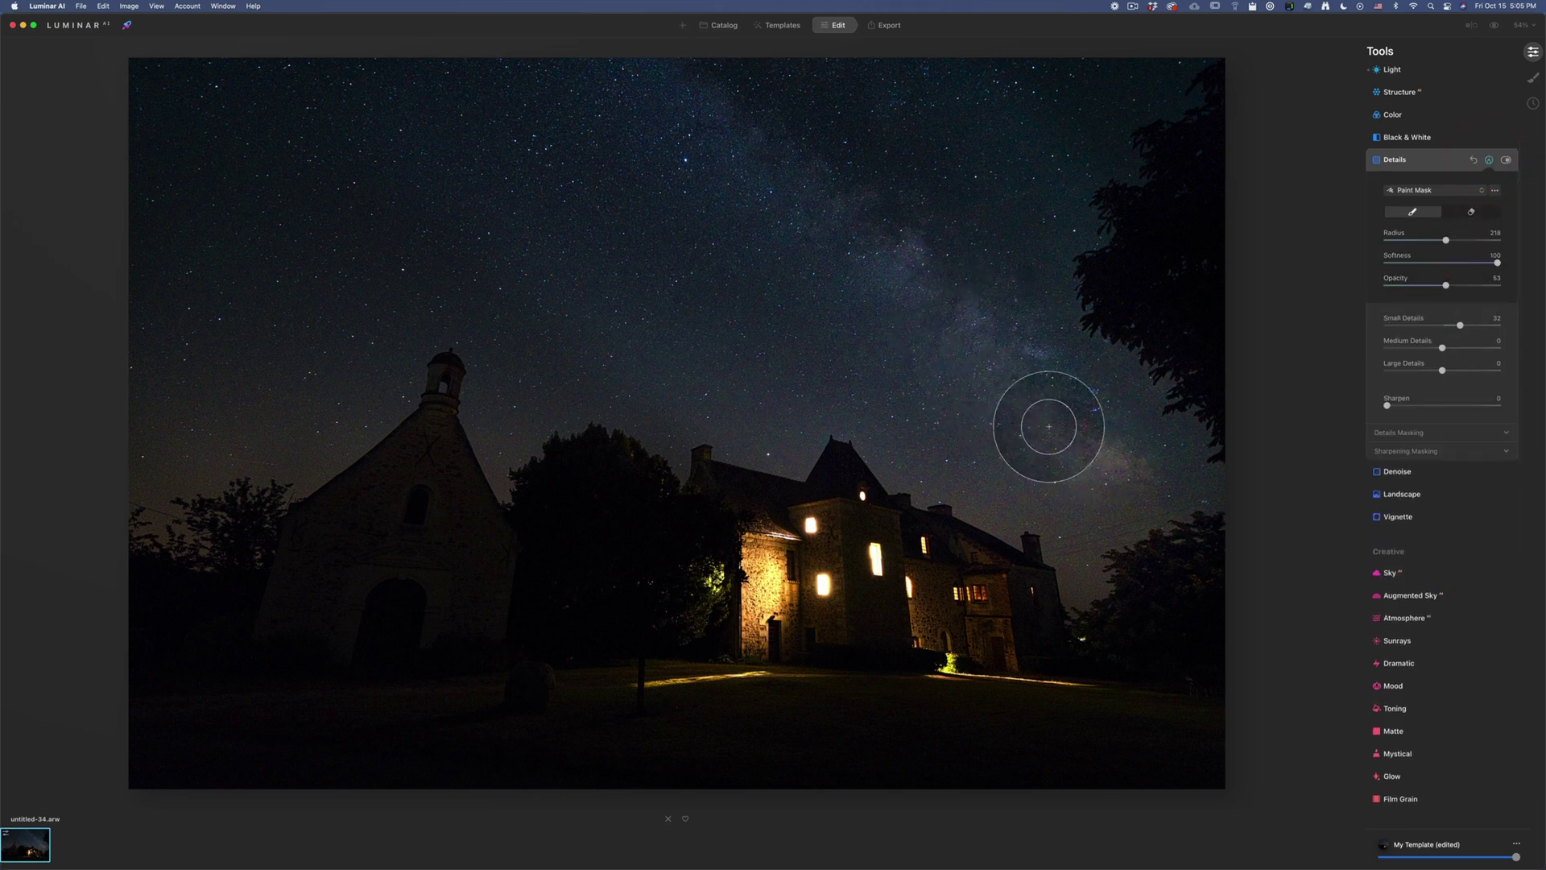
pyautogui.moveTo(1046, 425)
pyautogui.mouseDown()
pyautogui.moveTo(912, 295)
pyautogui.moveTo(1001, 319)
pyautogui.moveTo(969, 392)
pyautogui.moveTo(798, 283)
pyautogui.moveTo(758, 197)
pyautogui.moveTo(678, 167)
pyautogui.moveTo(594, 104)
pyautogui.mouseUp()
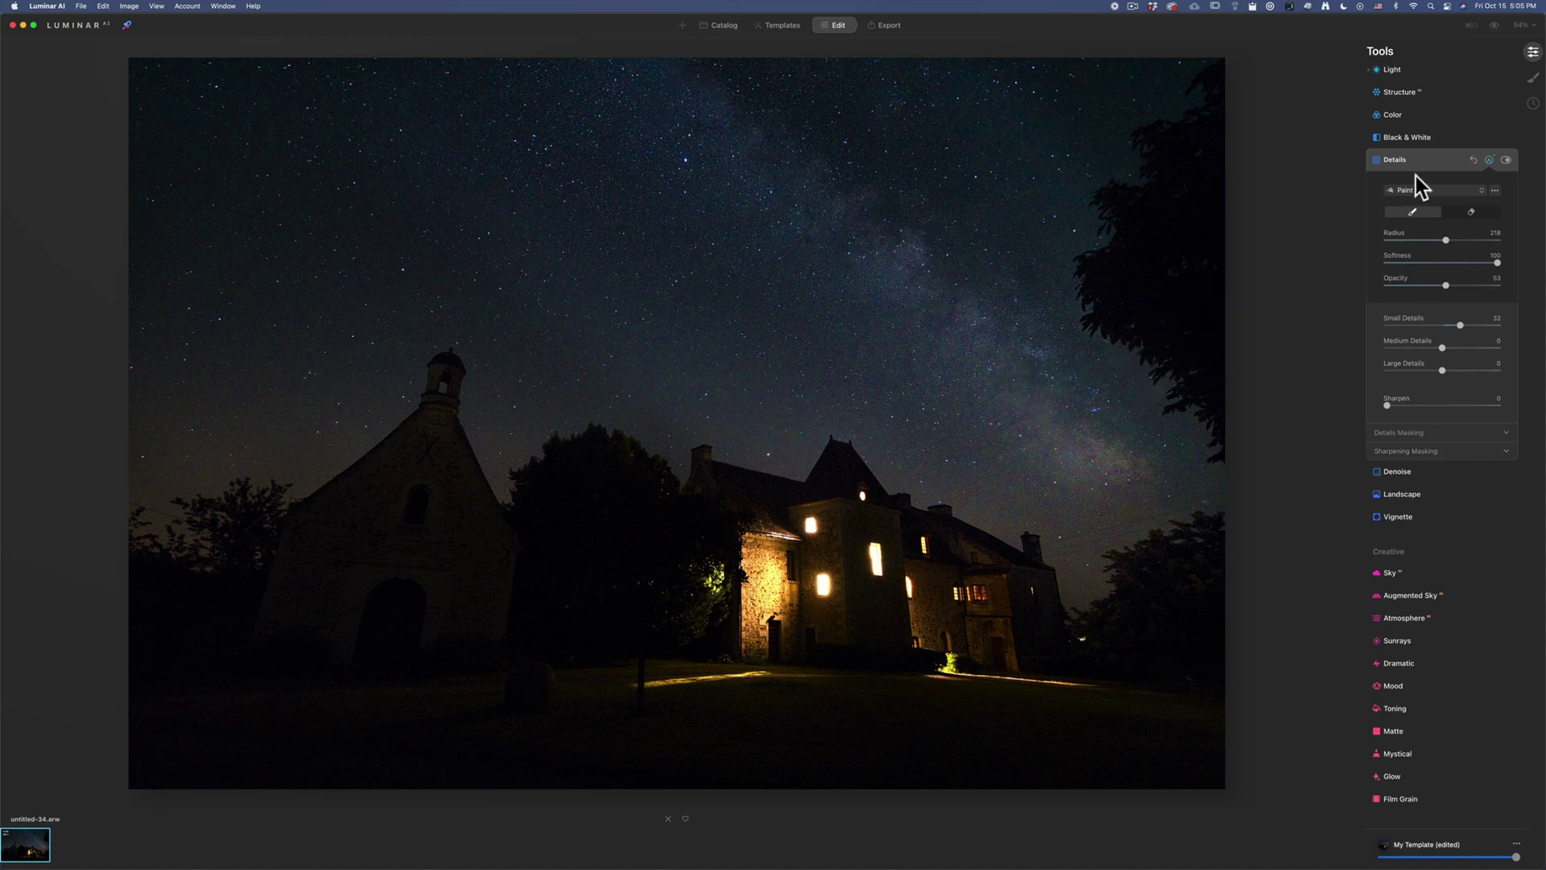
pyautogui.scroll(-2, 1416, 366)
pyautogui.scroll(-3, 1418, 363)
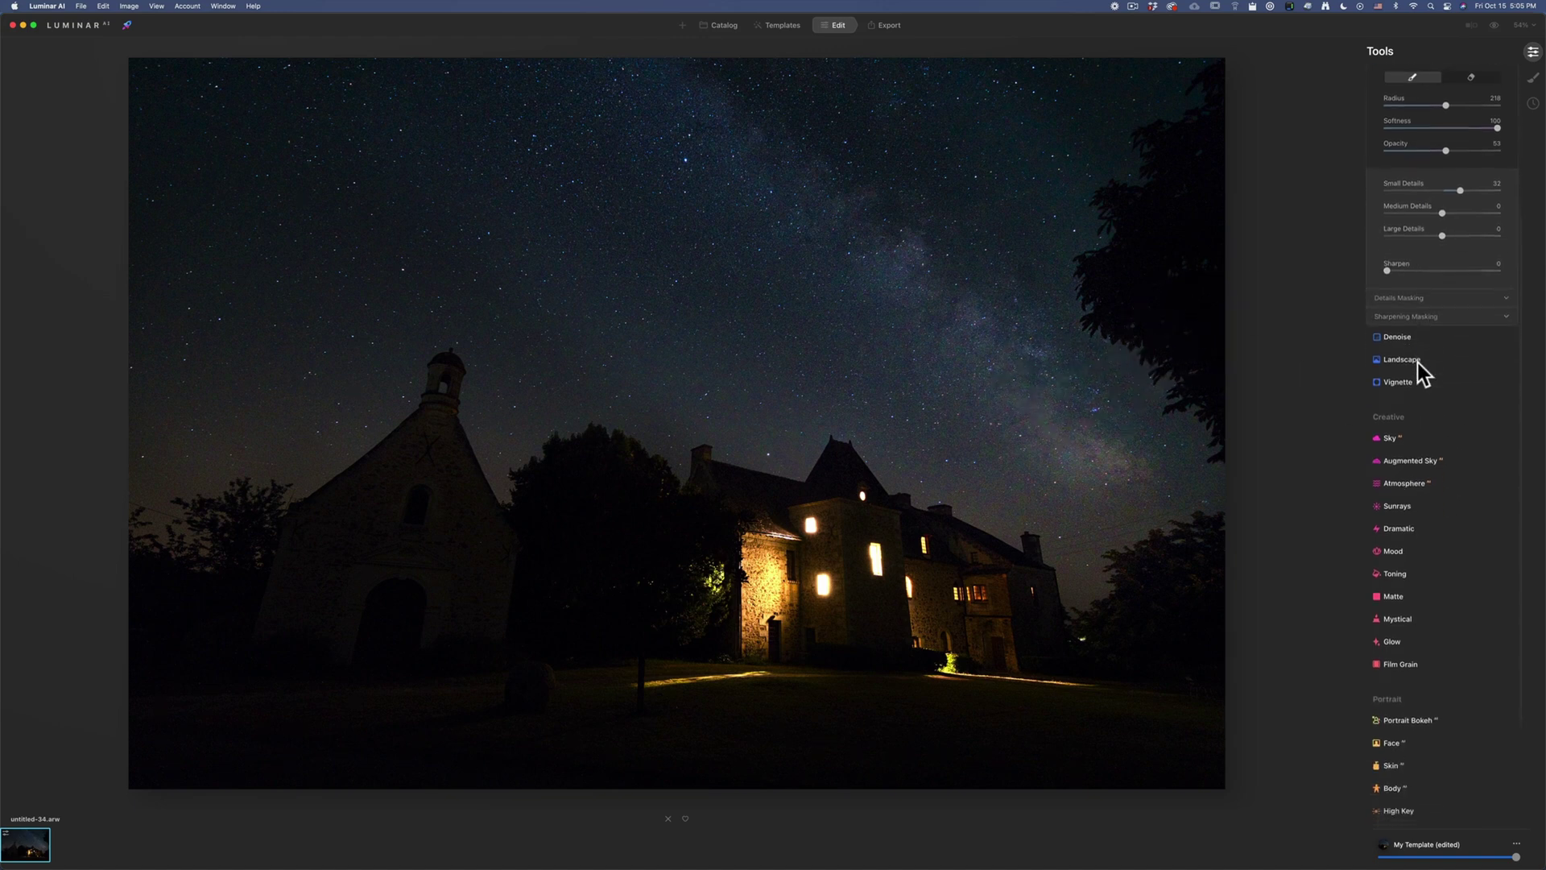
pyautogui.press('super+Tab')
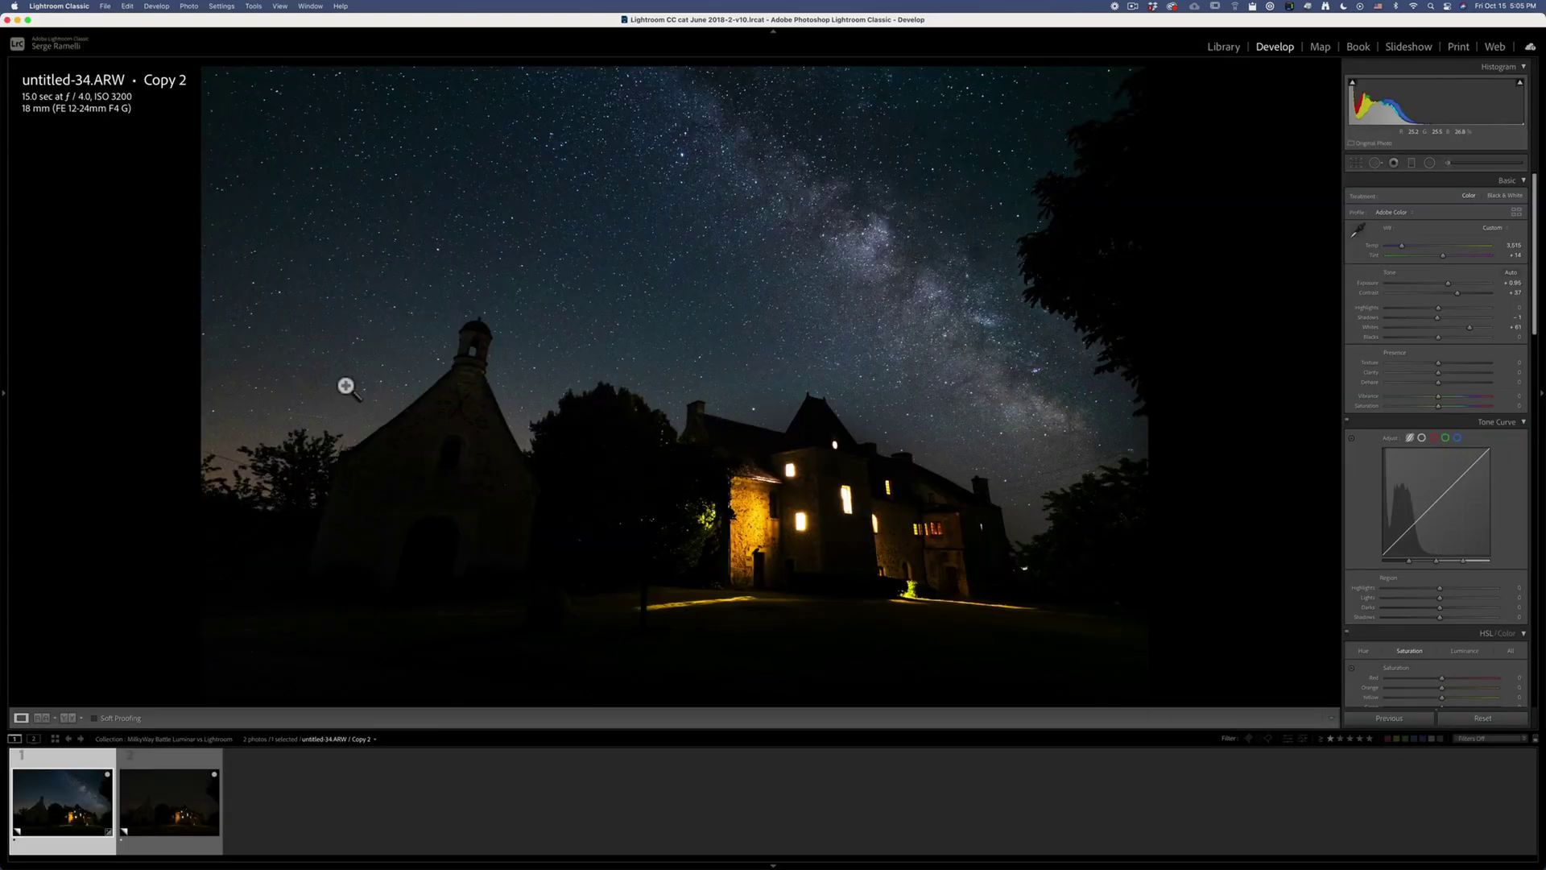
pyautogui.press('super+Tab')
pyautogui.press('super+Tab')
pyautogui.press('super+Tab')
pyautogui.press('super+Tab')
pyautogui.press('super+Tab')
pyautogui.press('super+Tab')
pyautogui.press('super+Tab')
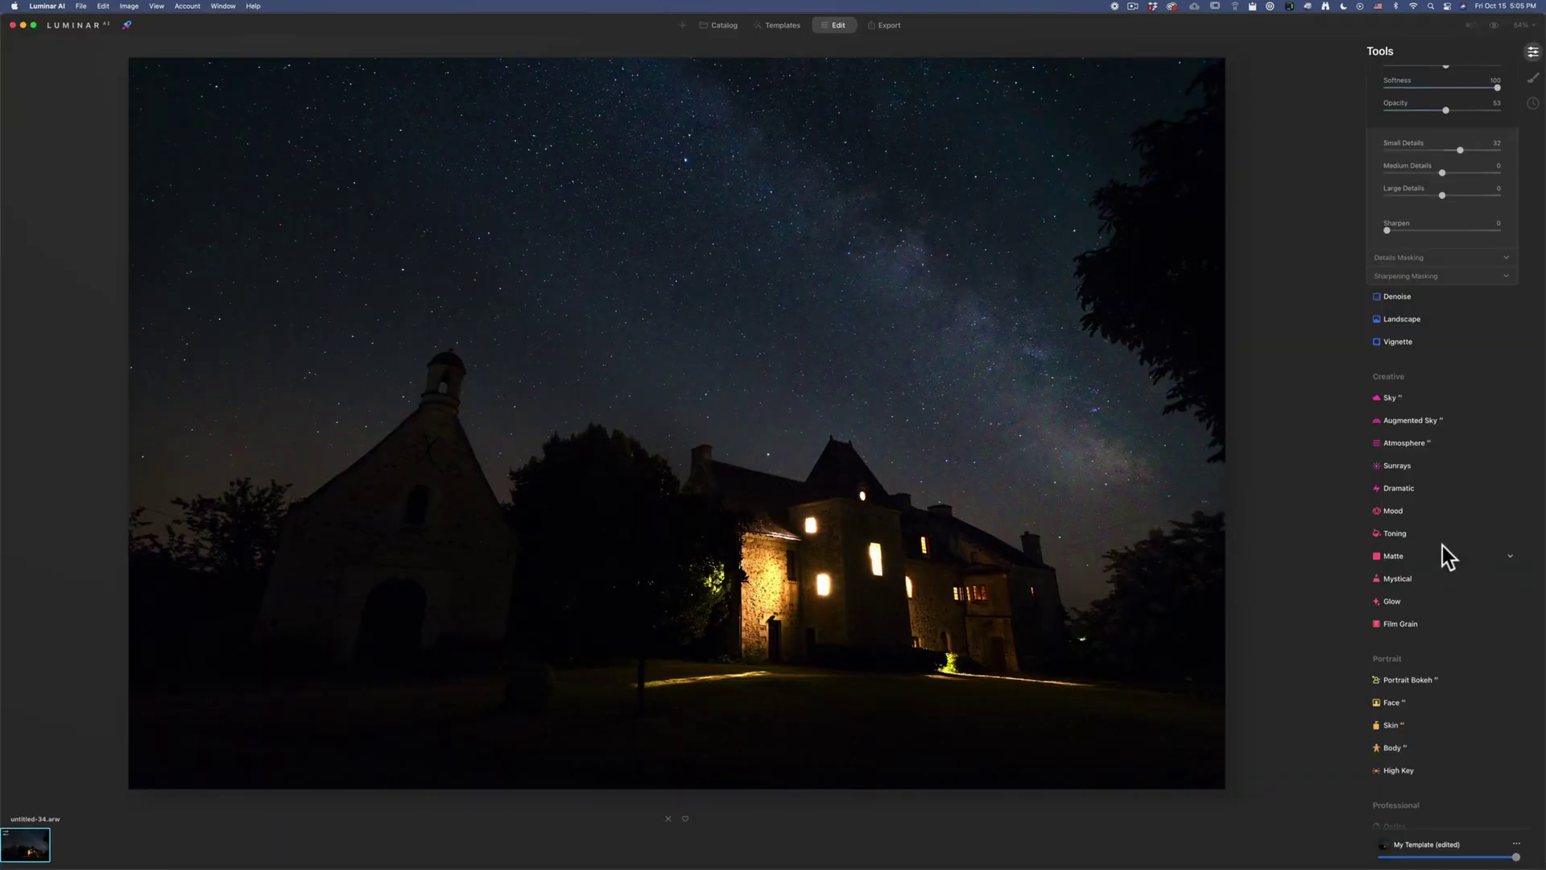
pyautogui.scroll(-3, 1442, 545)
# Step: Dodge the Milky Way with Lighten strokes, then erase the lightening along its lower part
pyautogui.click(1410, 781)
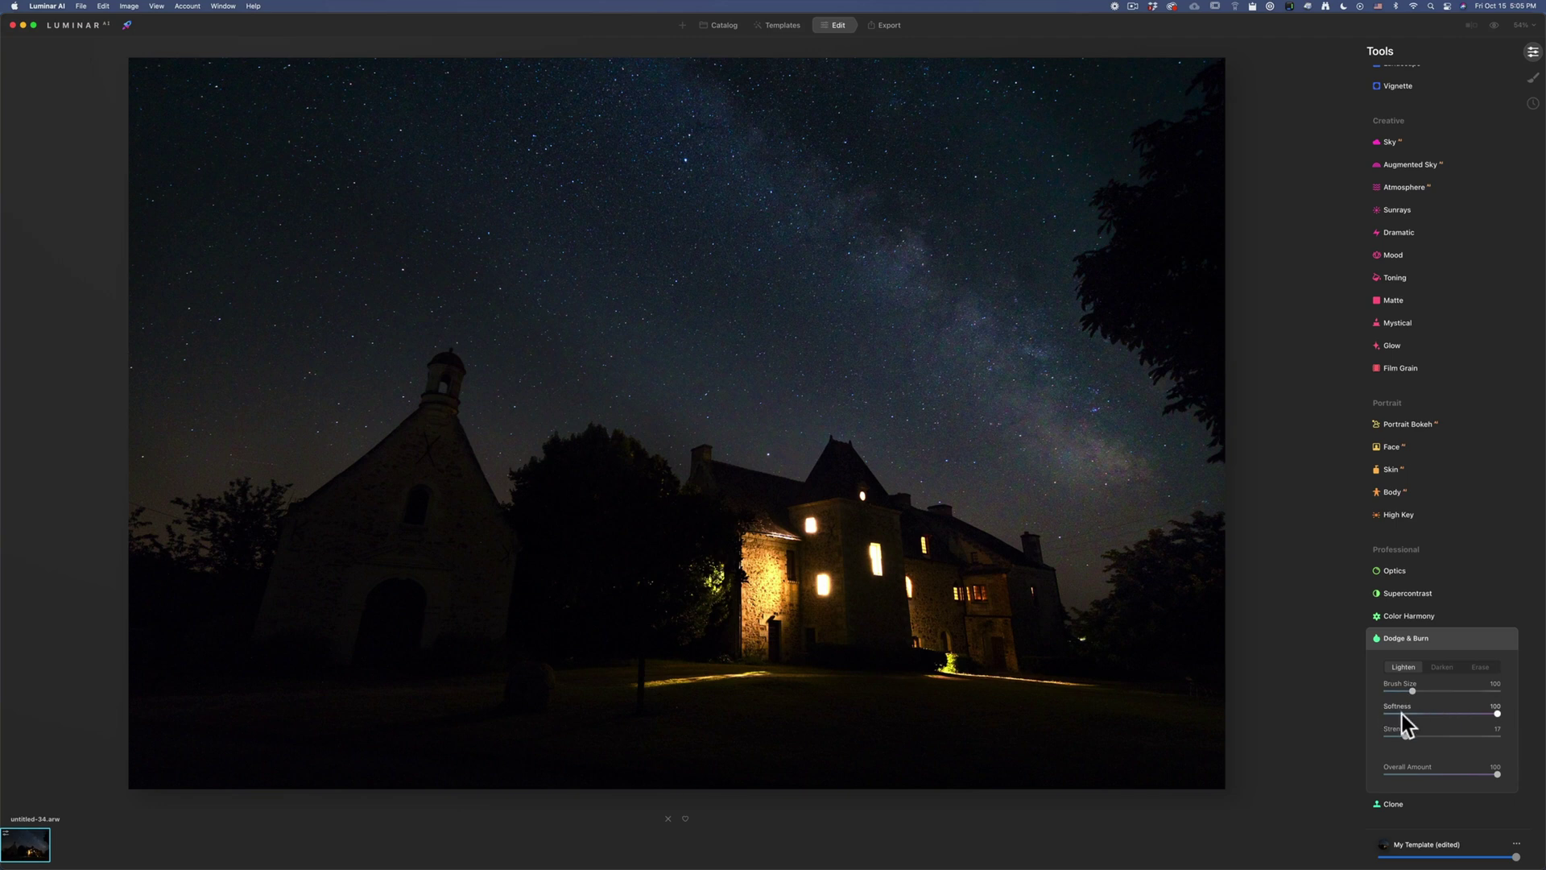
pyautogui.moveTo(1012, 365)
pyautogui.mouseDown()
pyautogui.moveTo(1037, 359)
pyautogui.moveTo(1025, 390)
pyautogui.moveTo(1063, 449)
pyautogui.moveTo(1122, 452)
pyautogui.moveTo(973, 325)
pyautogui.moveTo(897, 283)
pyautogui.moveTo(842, 304)
pyautogui.moveTo(805, 194)
pyautogui.moveTo(773, 231)
pyautogui.moveTo(639, 94)
pyautogui.mouseUp()
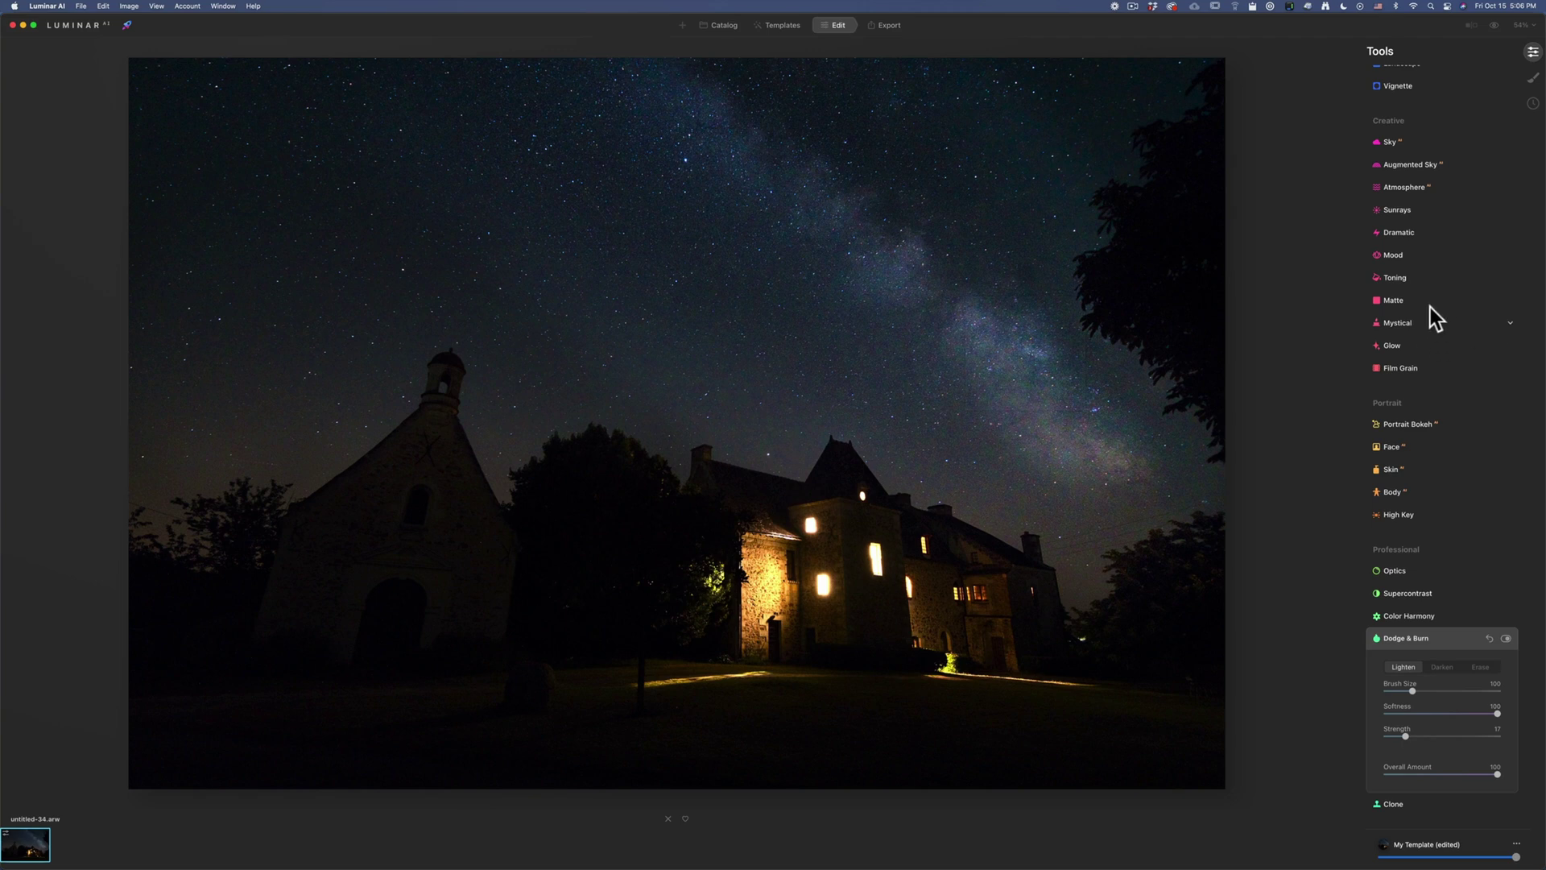
pyautogui.scroll(2, 1428, 303)
pyautogui.scroll(-2, 1428, 303)
pyautogui.click(1480, 667)
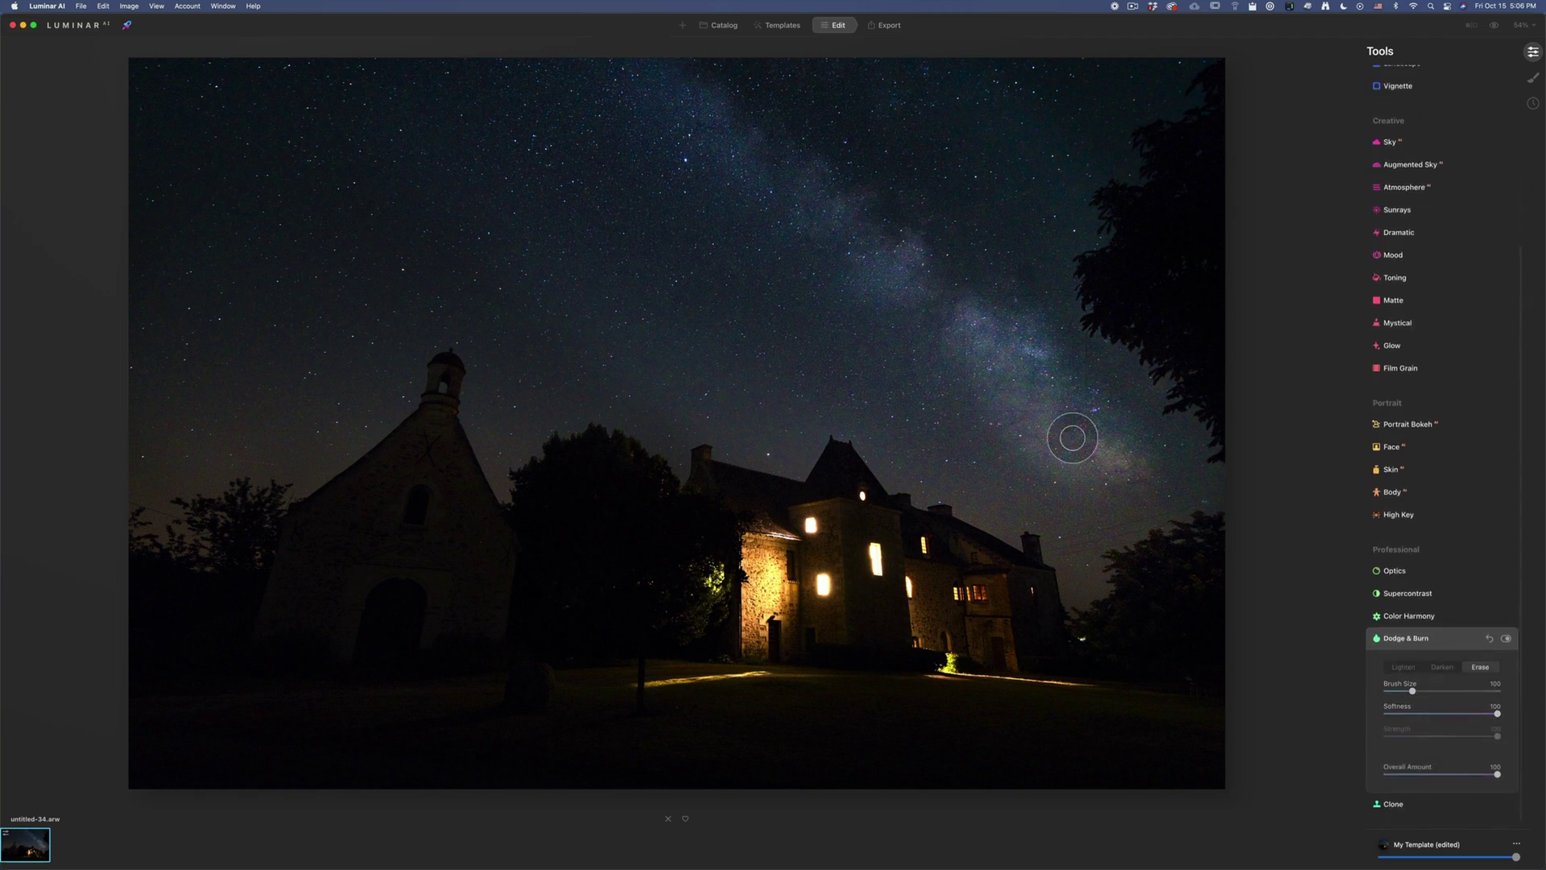
pyautogui.moveTo(1071, 437)
pyautogui.mouseDown()
pyautogui.moveTo(1019, 346)
pyautogui.moveTo(1065, 421)
pyautogui.moveTo(1007, 331)
pyautogui.moveTo(887, 220)
pyautogui.moveTo(885, 278)
pyautogui.mouseUp()
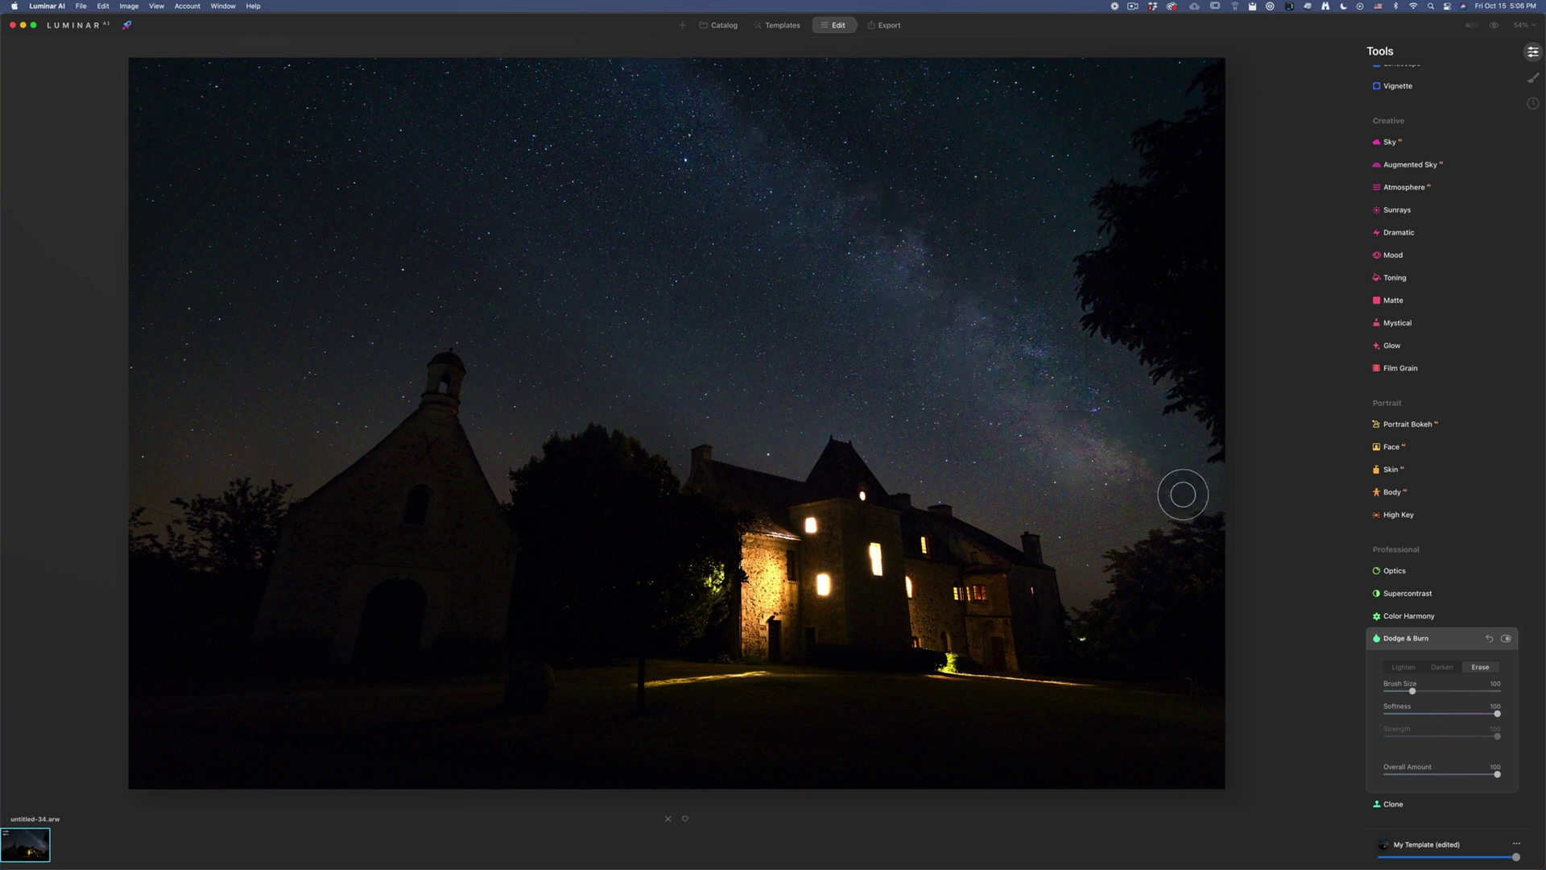
# Step: Reduce Lighten strength to 9, rebrush the Milky Way gently, and compare with Lightroom
pyautogui.click(1405, 667)
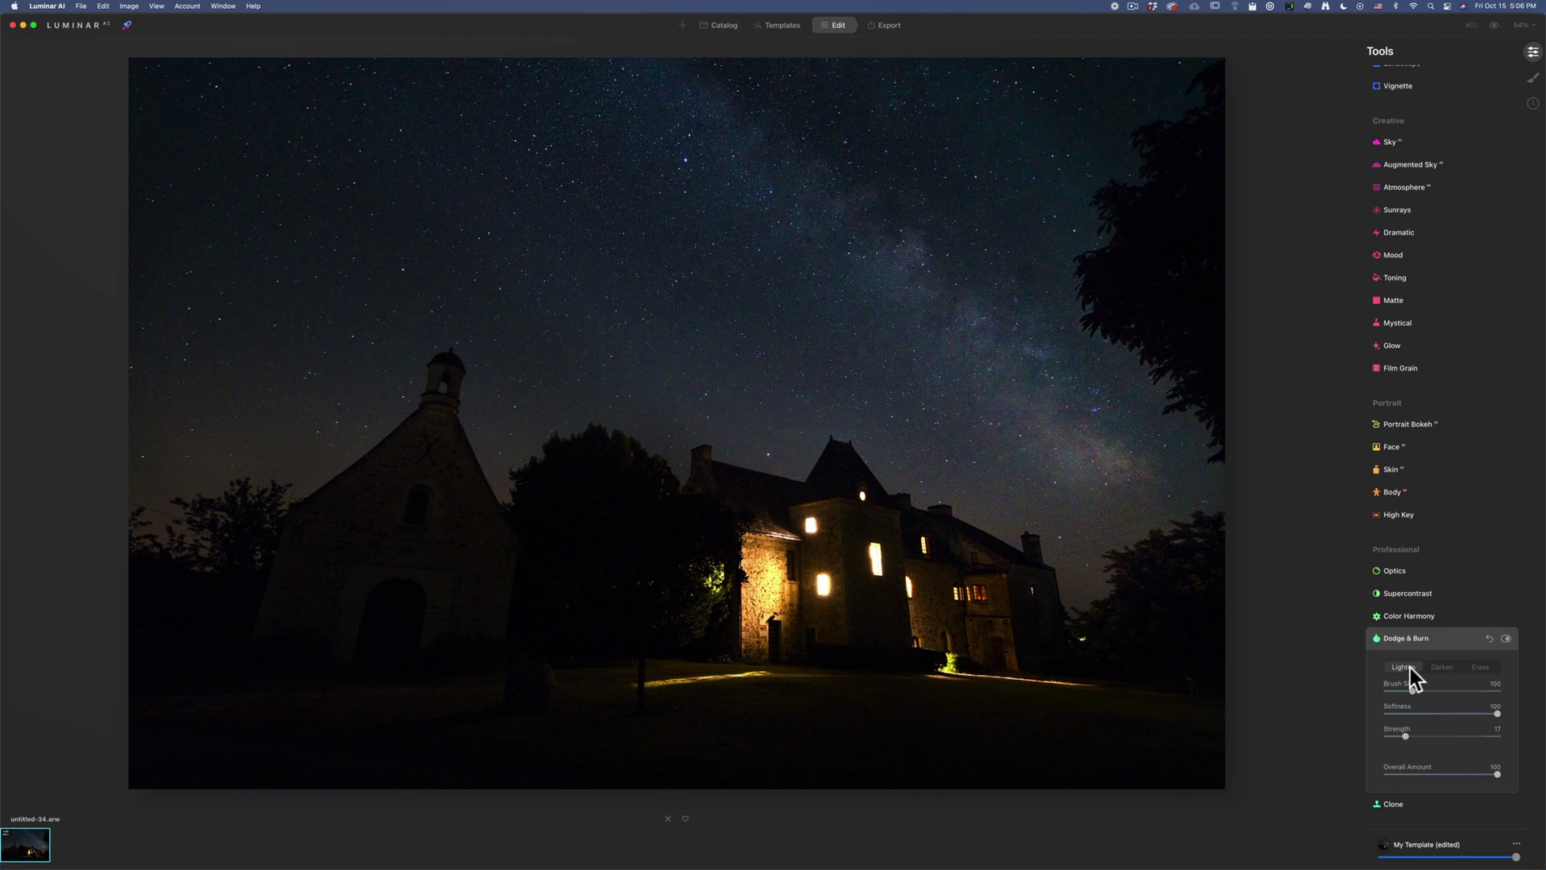
pyautogui.click(1399, 736)
pyautogui.moveTo(1400, 735); pyautogui.dragTo(1396, 736)
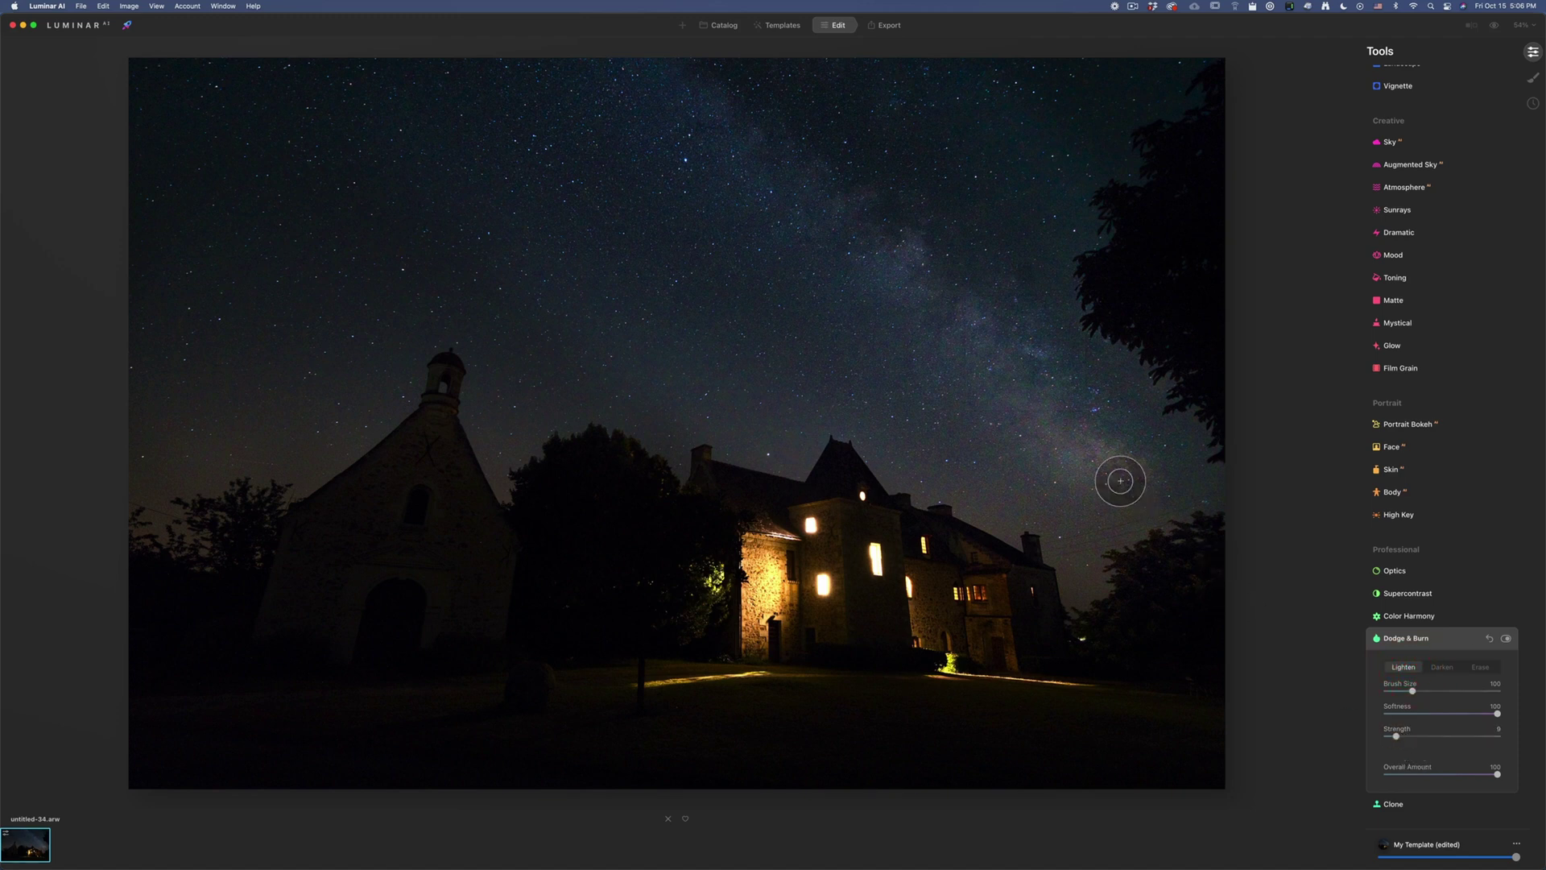
pyautogui.moveTo(990, 378)
pyautogui.mouseDown()
pyautogui.moveTo(961, 340)
pyautogui.moveTo(997, 368)
pyautogui.moveTo(1056, 370)
pyautogui.moveTo(975, 323)
pyautogui.moveTo(980, 369)
pyautogui.moveTo(923, 266)
pyautogui.moveTo(855, 249)
pyautogui.moveTo(843, 203)
pyautogui.moveTo(782, 201)
pyautogui.moveTo(629, 77)
pyautogui.mouseUp()
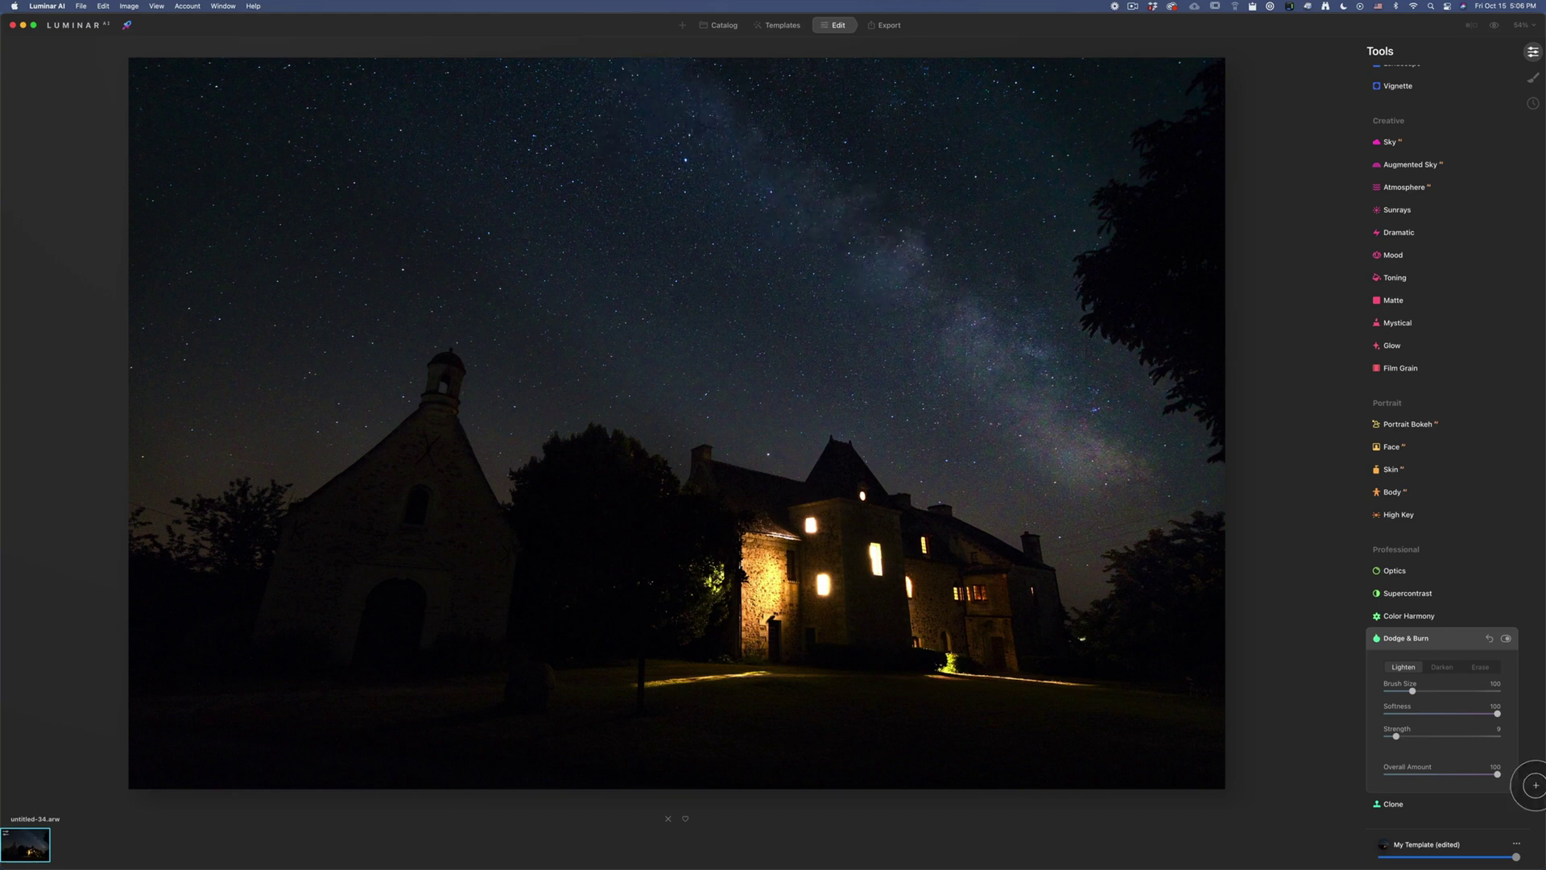
pyautogui.press('super+Tab')
pyautogui.press('super+Tab')
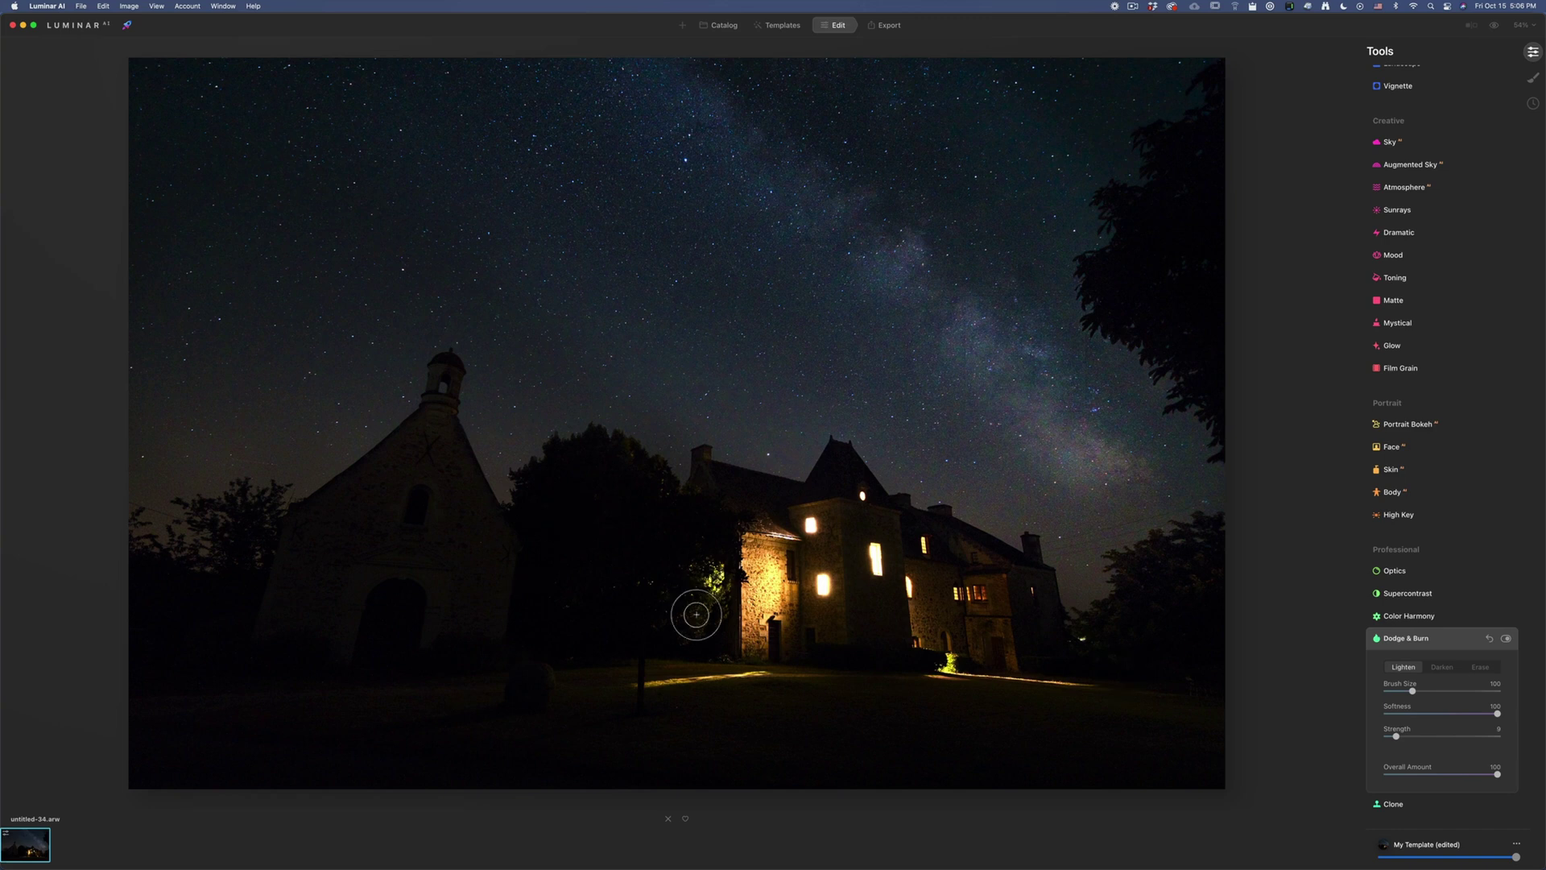
pyautogui.scroll(2, 1456, 374)
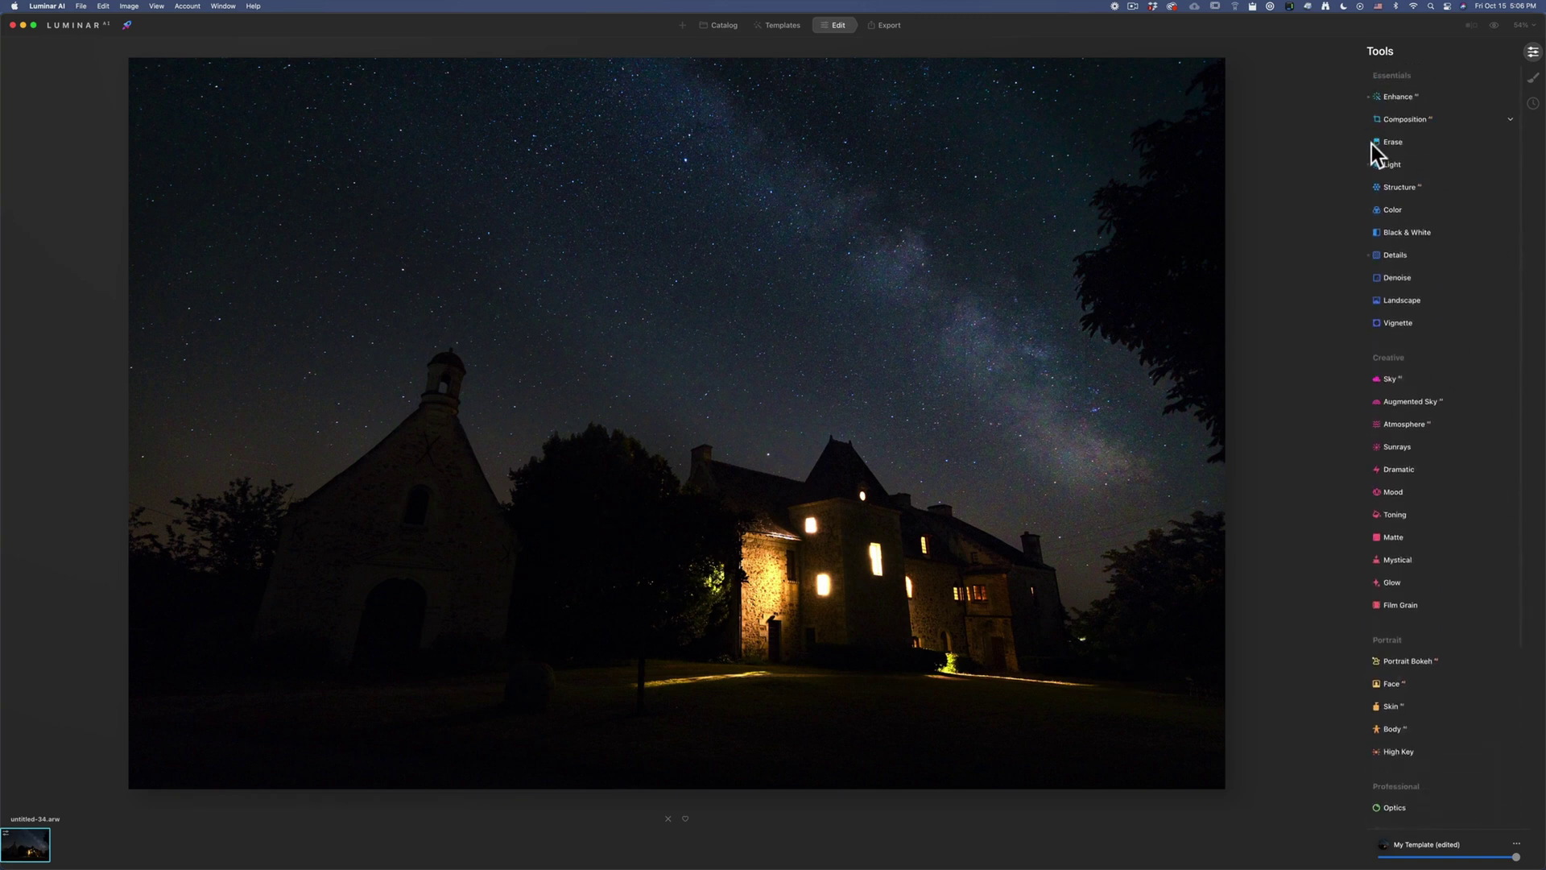
# Step: Deepen Blacks to -62 and raise Exposure to 0.86 in the Light tool
pyautogui.click(1391, 164)
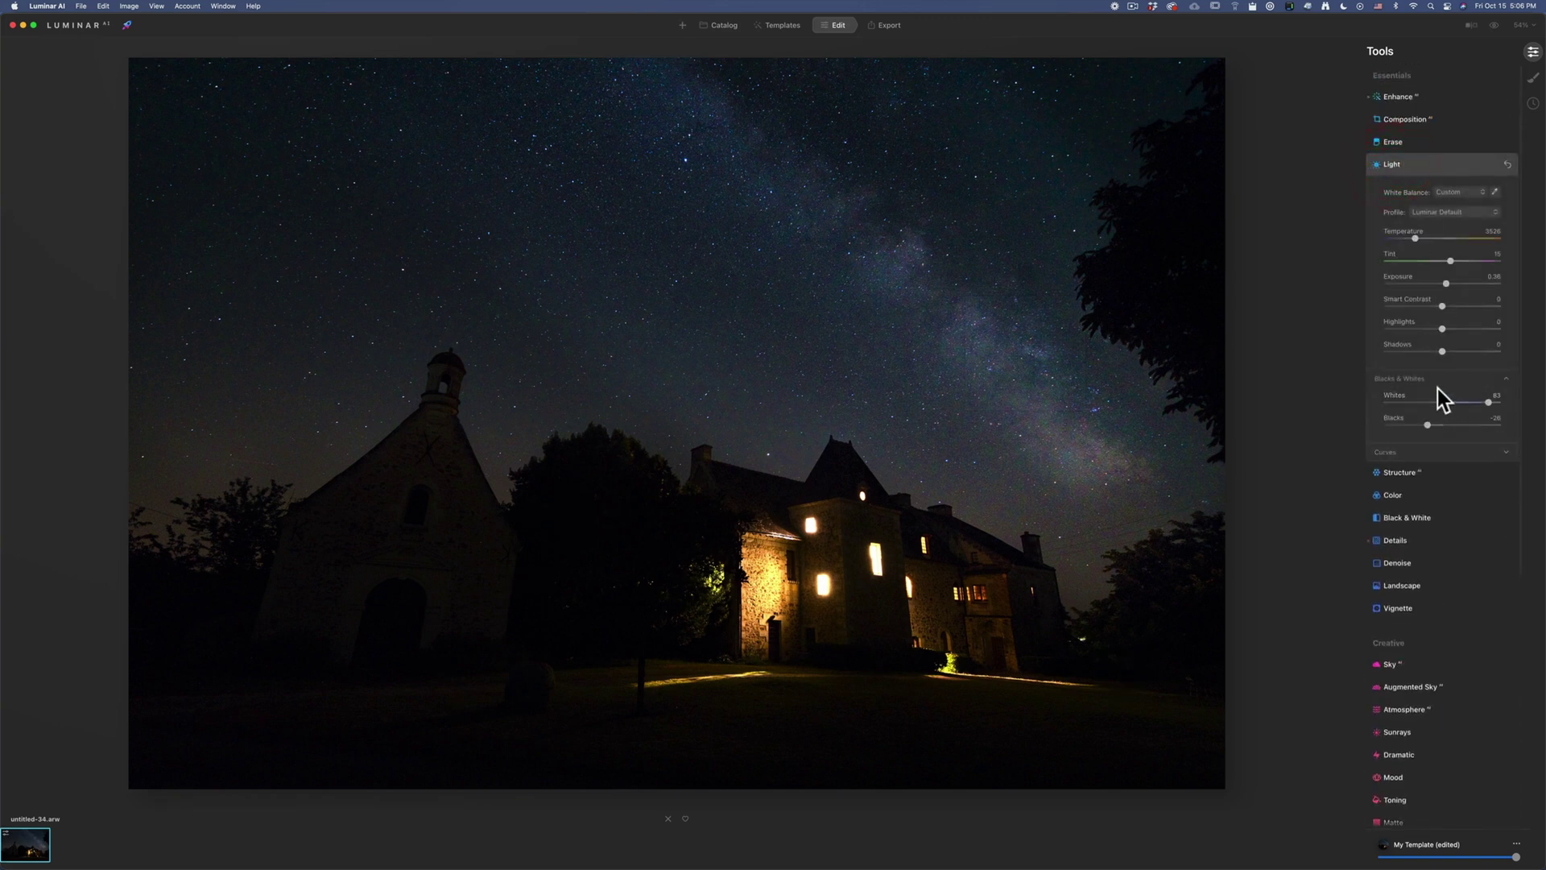
pyautogui.moveTo(1431, 430); pyautogui.dragTo(1412, 429)
pyautogui.click(1412, 427)
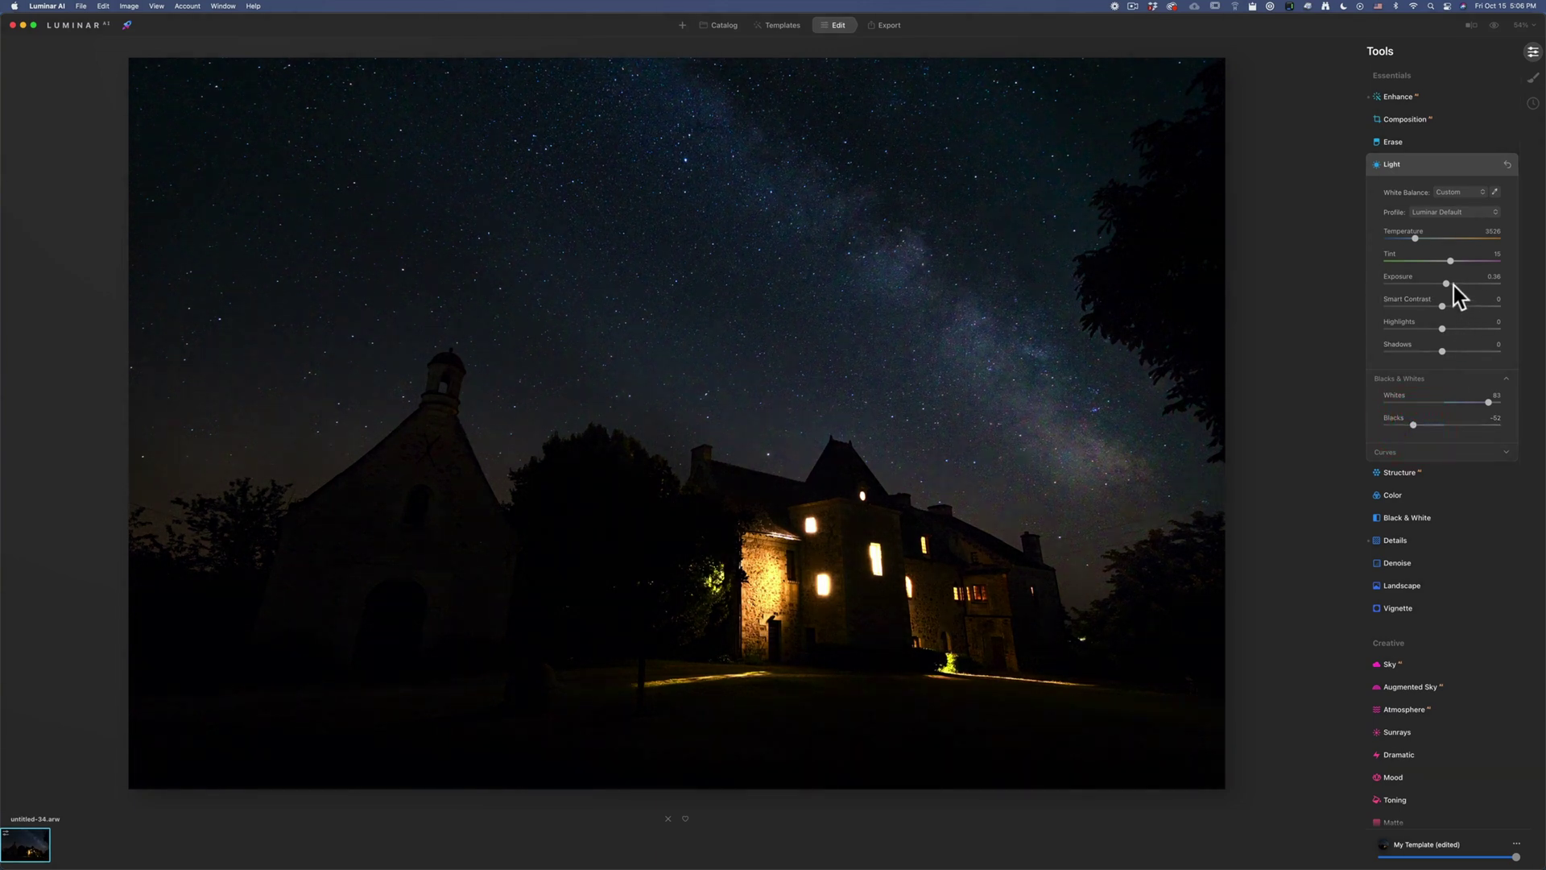
pyautogui.moveTo(1453, 283); pyautogui.dragTo(1456, 283)
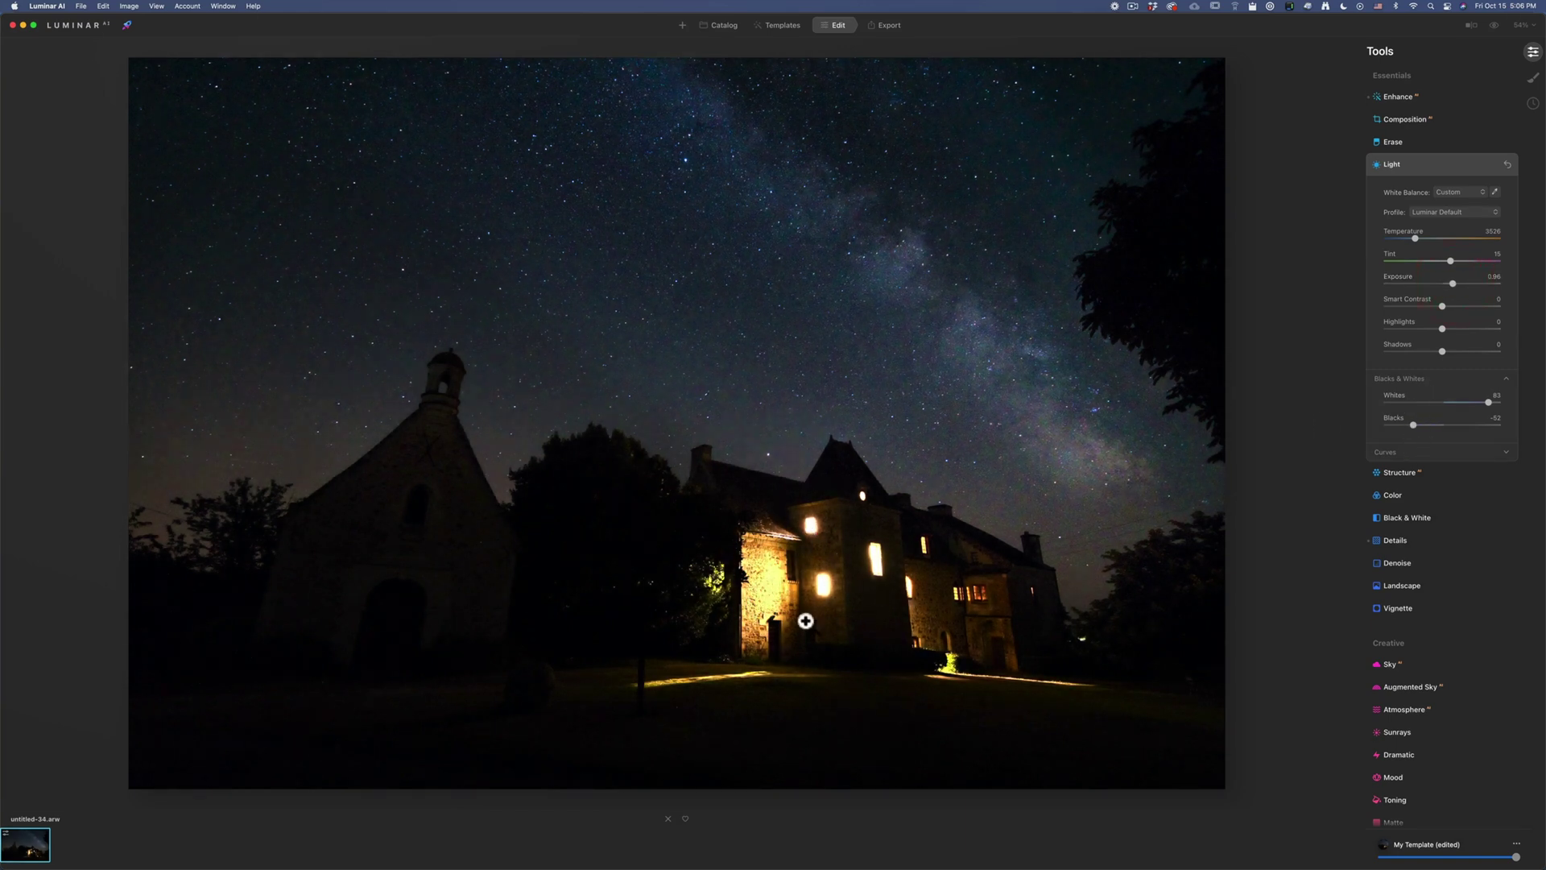
# Step: Burn the brightly lit château tower wall with Darken strokes, ending at Strength 29
pyautogui.scroll(-5, 1385, 527)
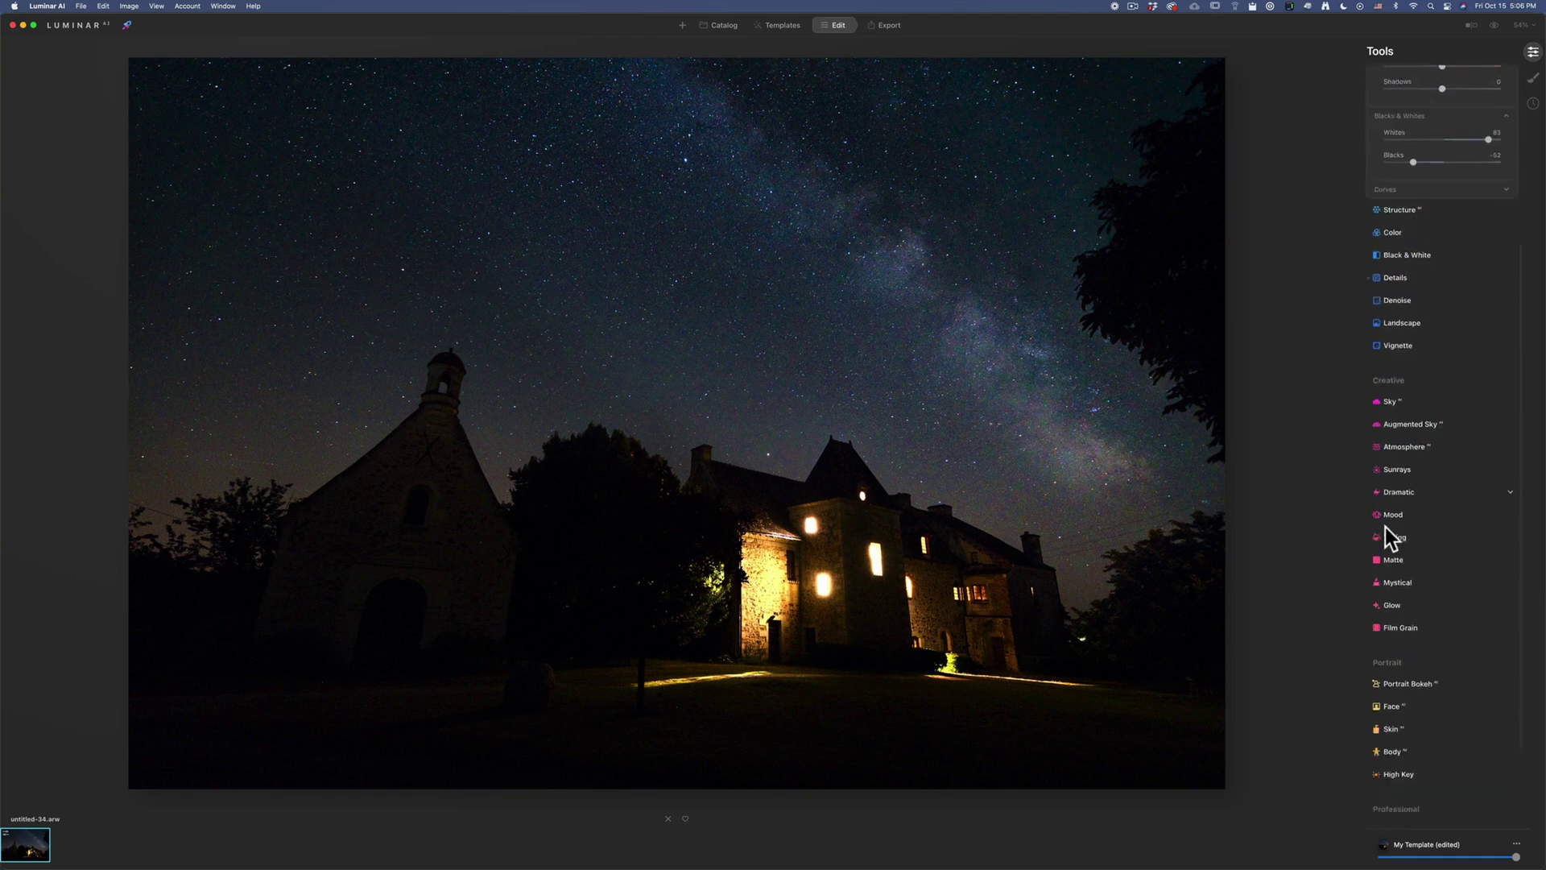
pyautogui.click(1408, 780)
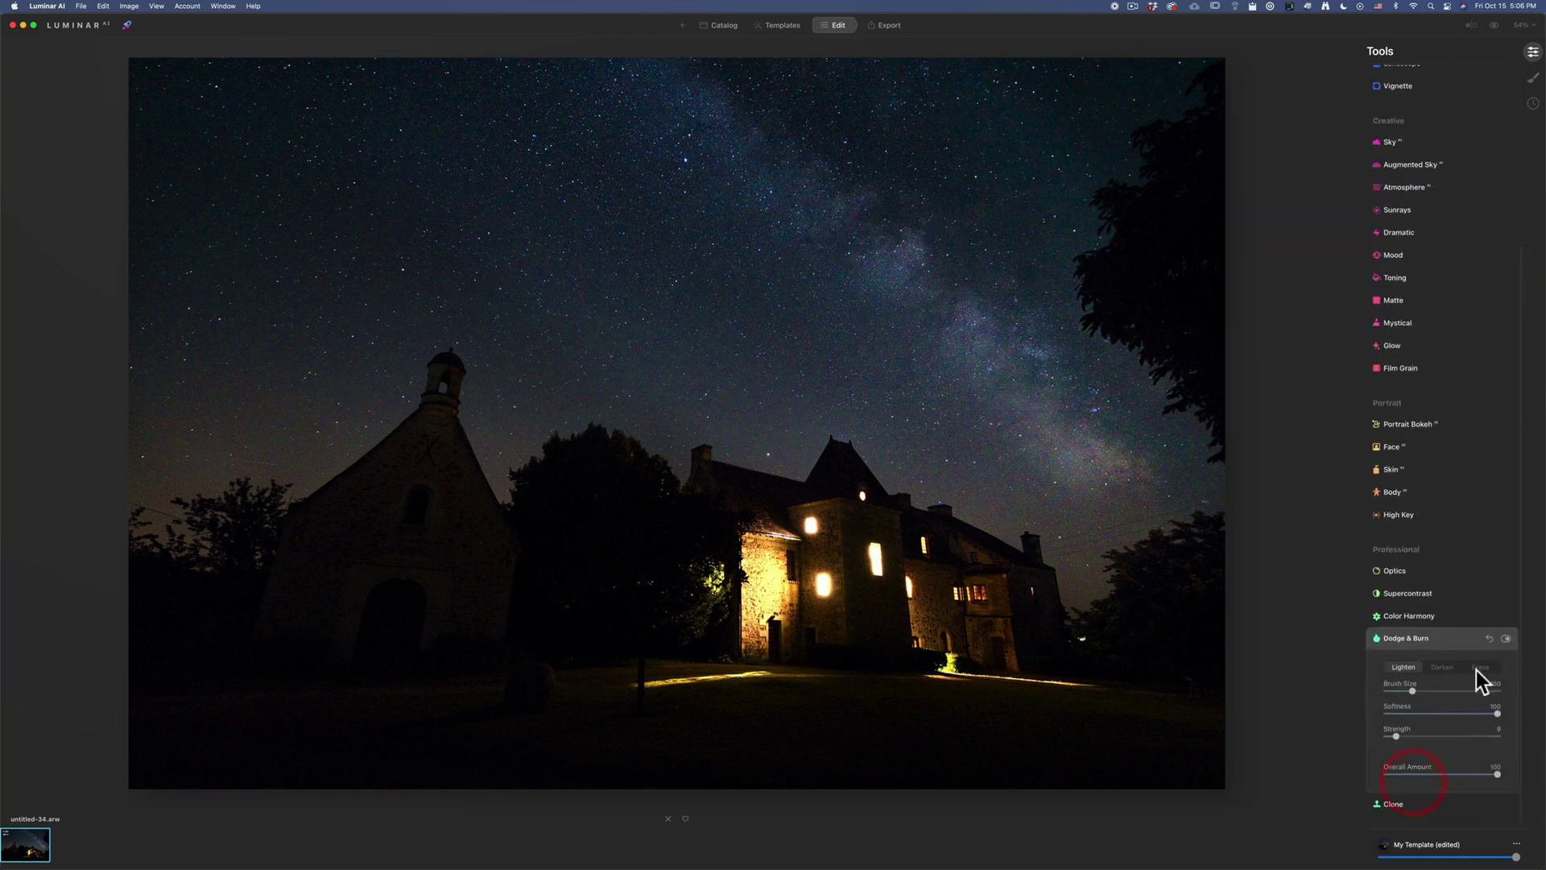
pyautogui.click(1446, 671)
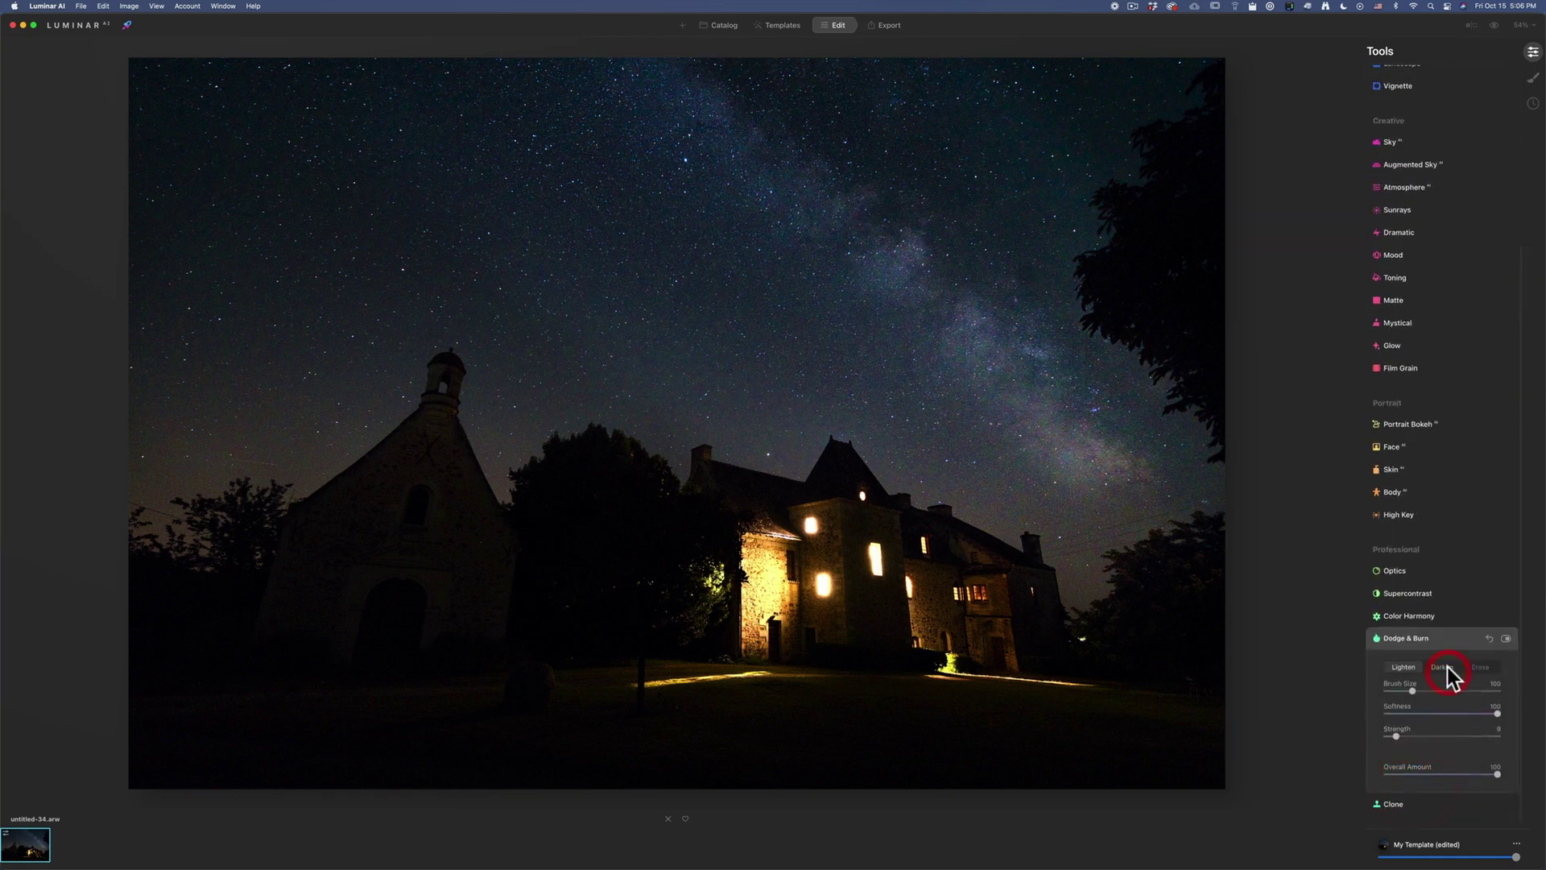
pyautogui.click(1399, 736)
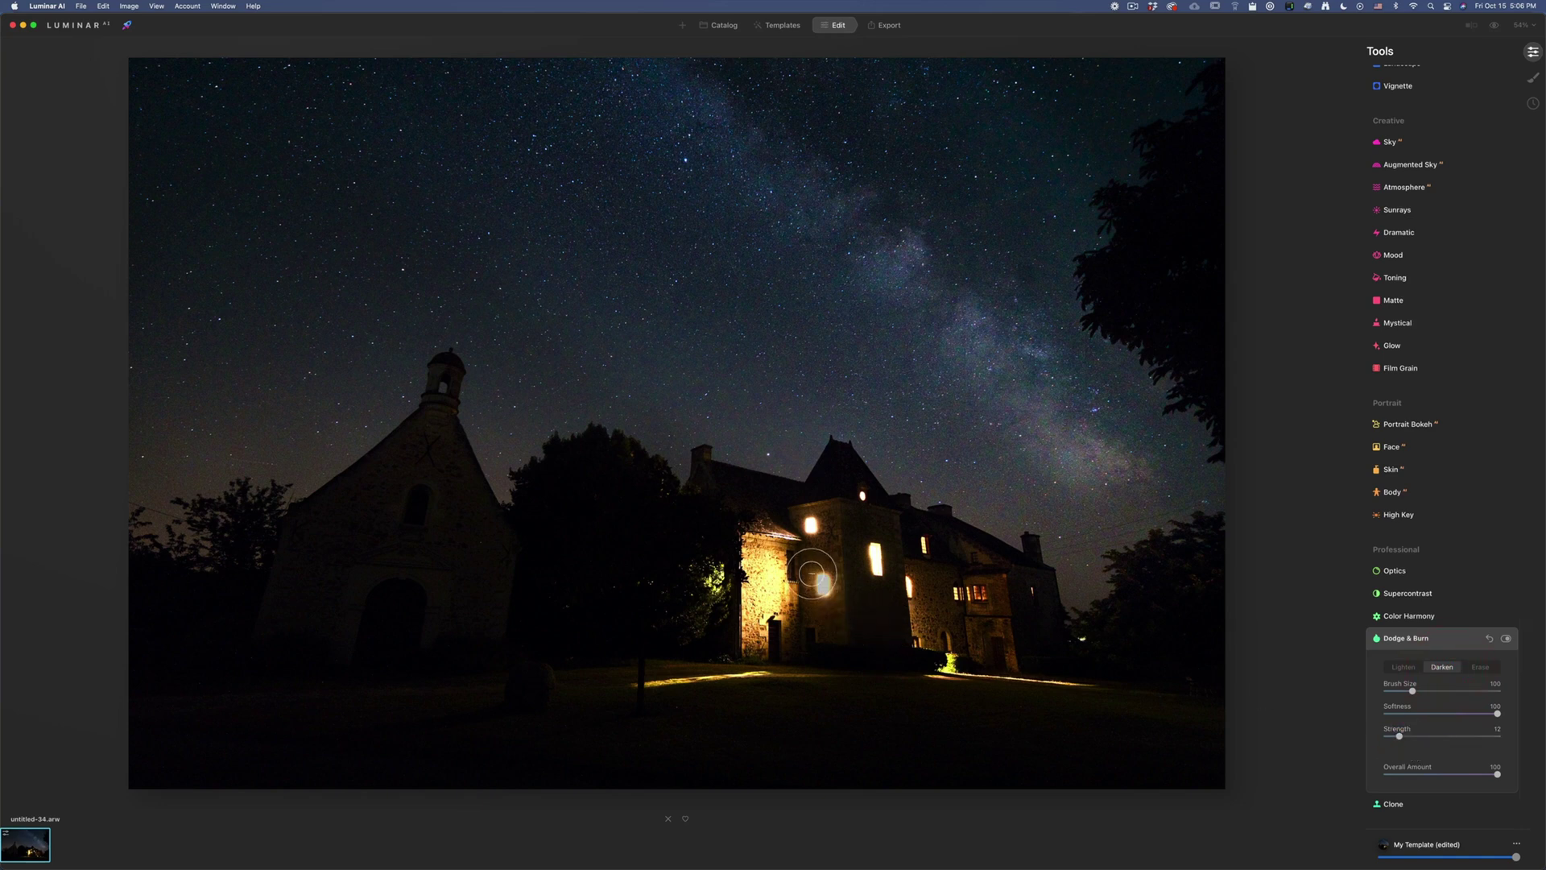
pyautogui.moveTo(821, 552)
pyautogui.mouseDown()
pyautogui.moveTo(805, 618)
pyautogui.moveTo(776, 631)
pyautogui.moveTo(760, 610)
pyautogui.moveTo(756, 641)
pyautogui.moveTo(848, 602)
pyautogui.moveTo(835, 570)
pyautogui.moveTo(891, 522)
pyautogui.moveTo(976, 629)
pyautogui.moveTo(1033, 604)
pyautogui.moveTo(843, 522)
pyautogui.moveTo(825, 564)
pyautogui.mouseUp()
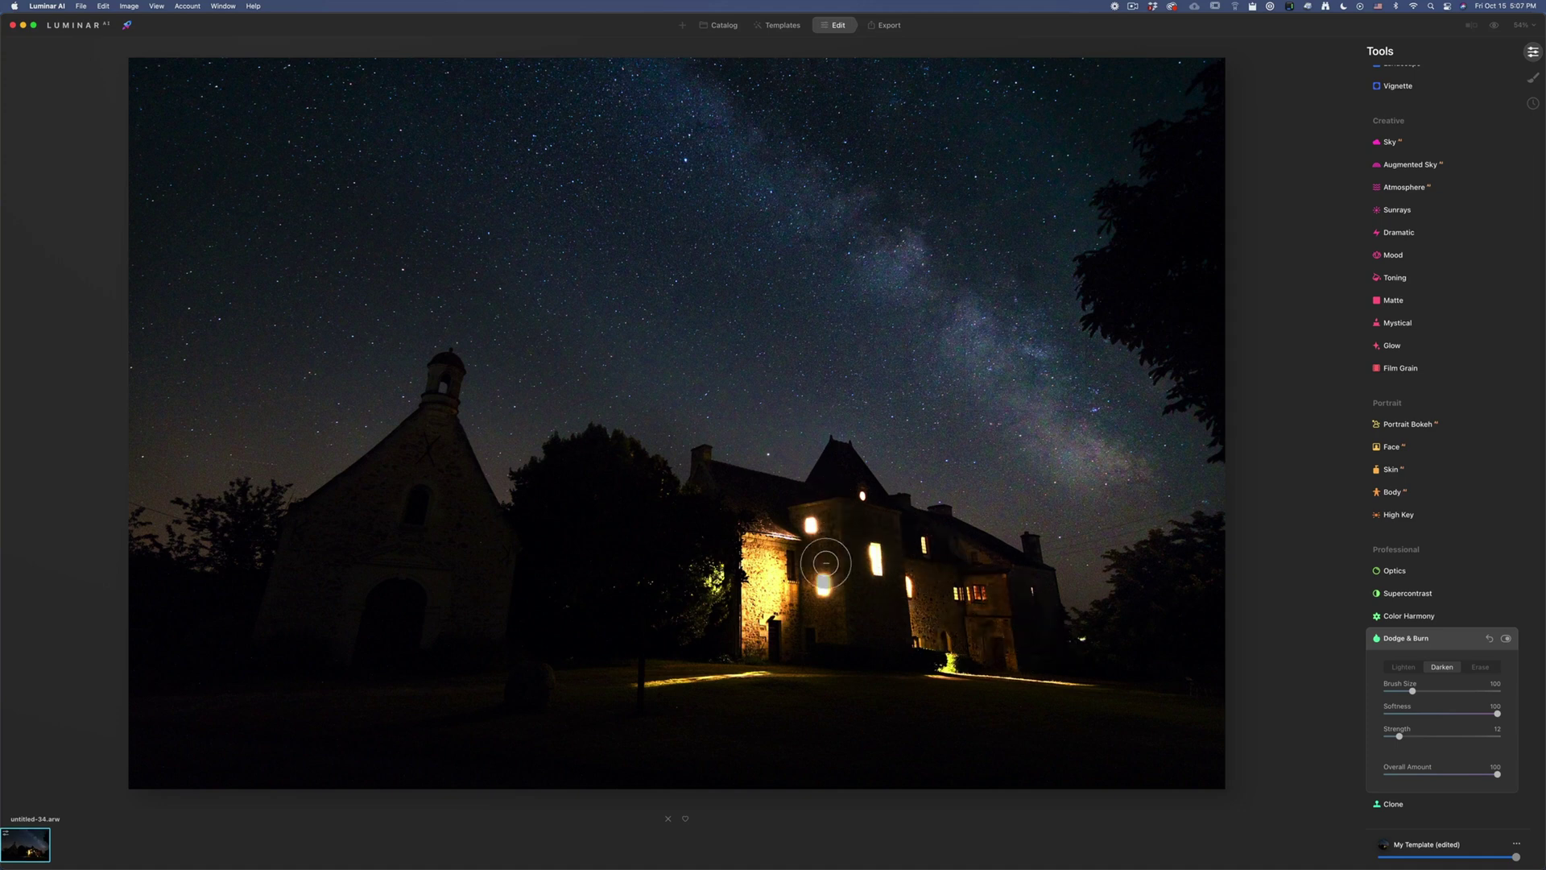
pyautogui.click(1505, 640)
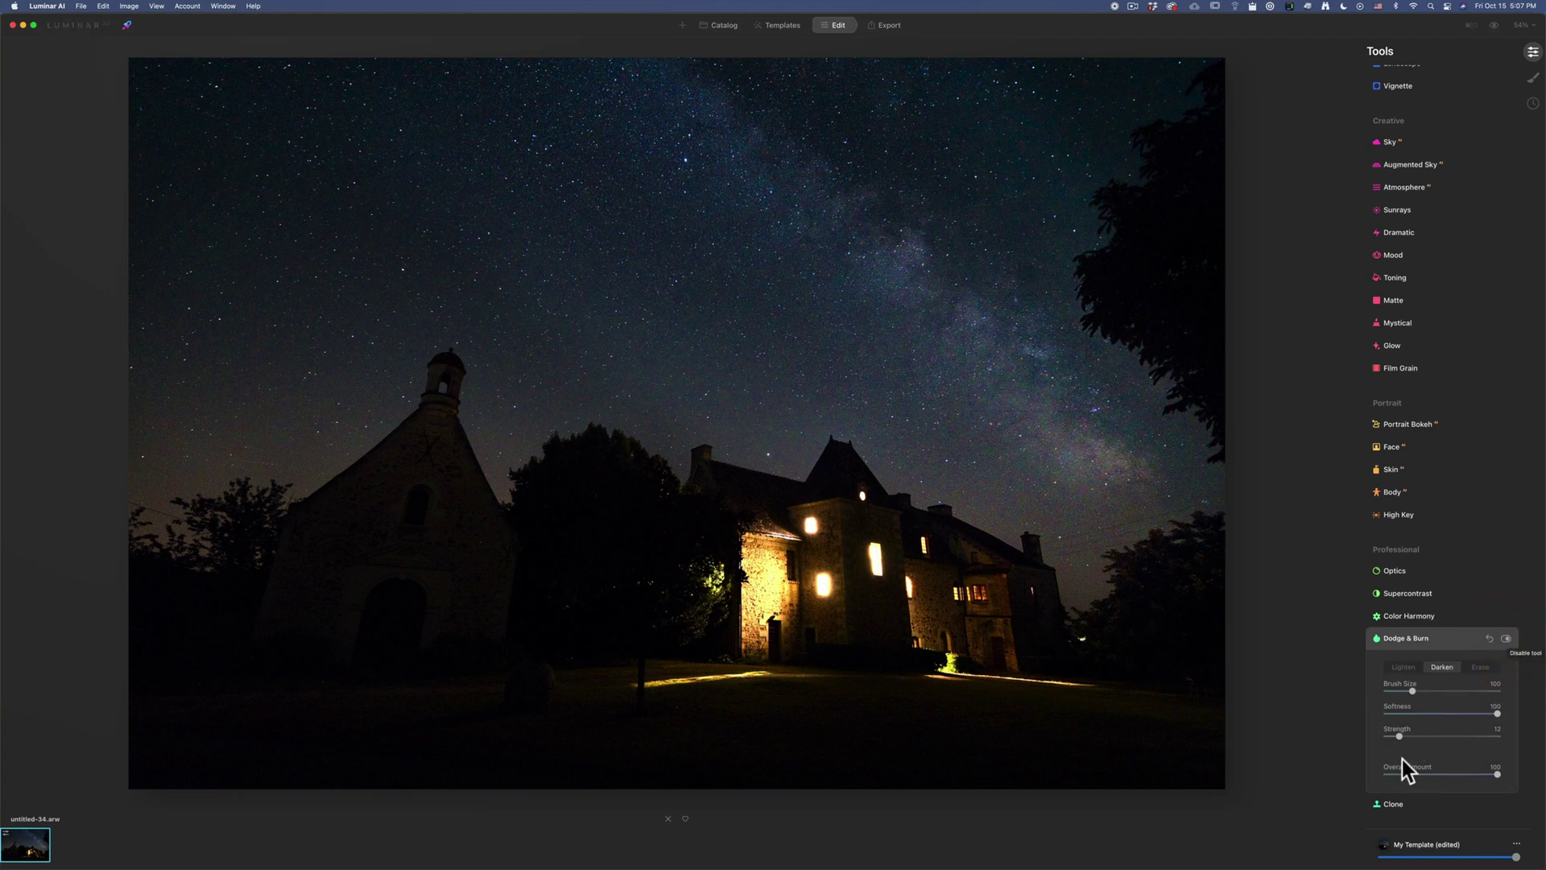
pyautogui.click(1417, 736)
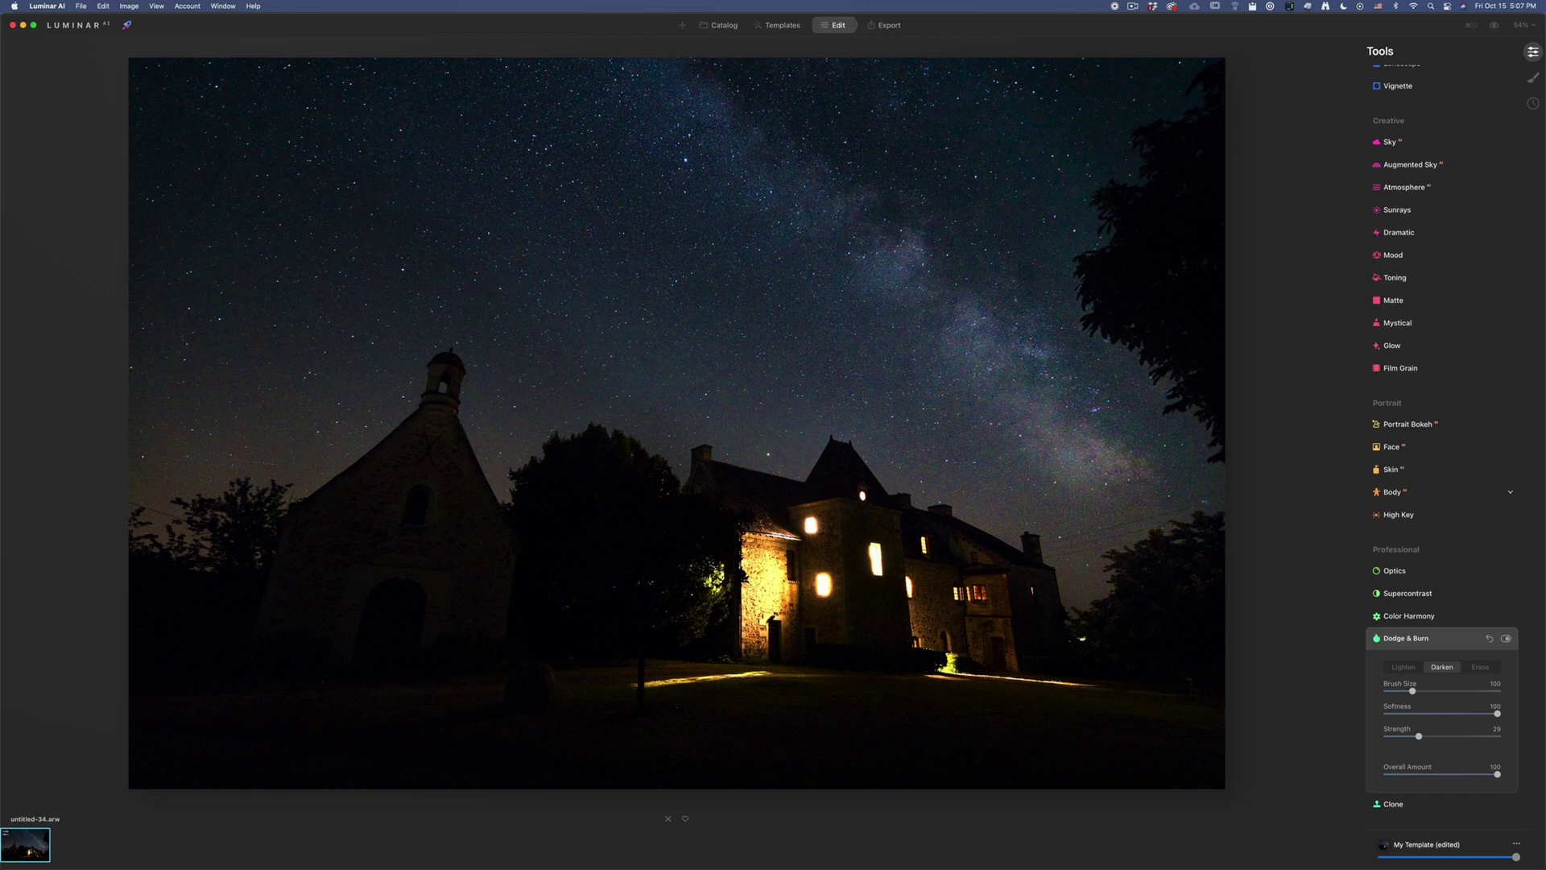
pyautogui.press('super+Tab')
pyautogui.press('super+Tab')
pyautogui.press('super+Tab')
pyautogui.press('super+Tab')
# Step: With Denoise Luminosity at 10, inspect the lit château at 100% zoom
pyautogui.scroll(5, 1423, 545)
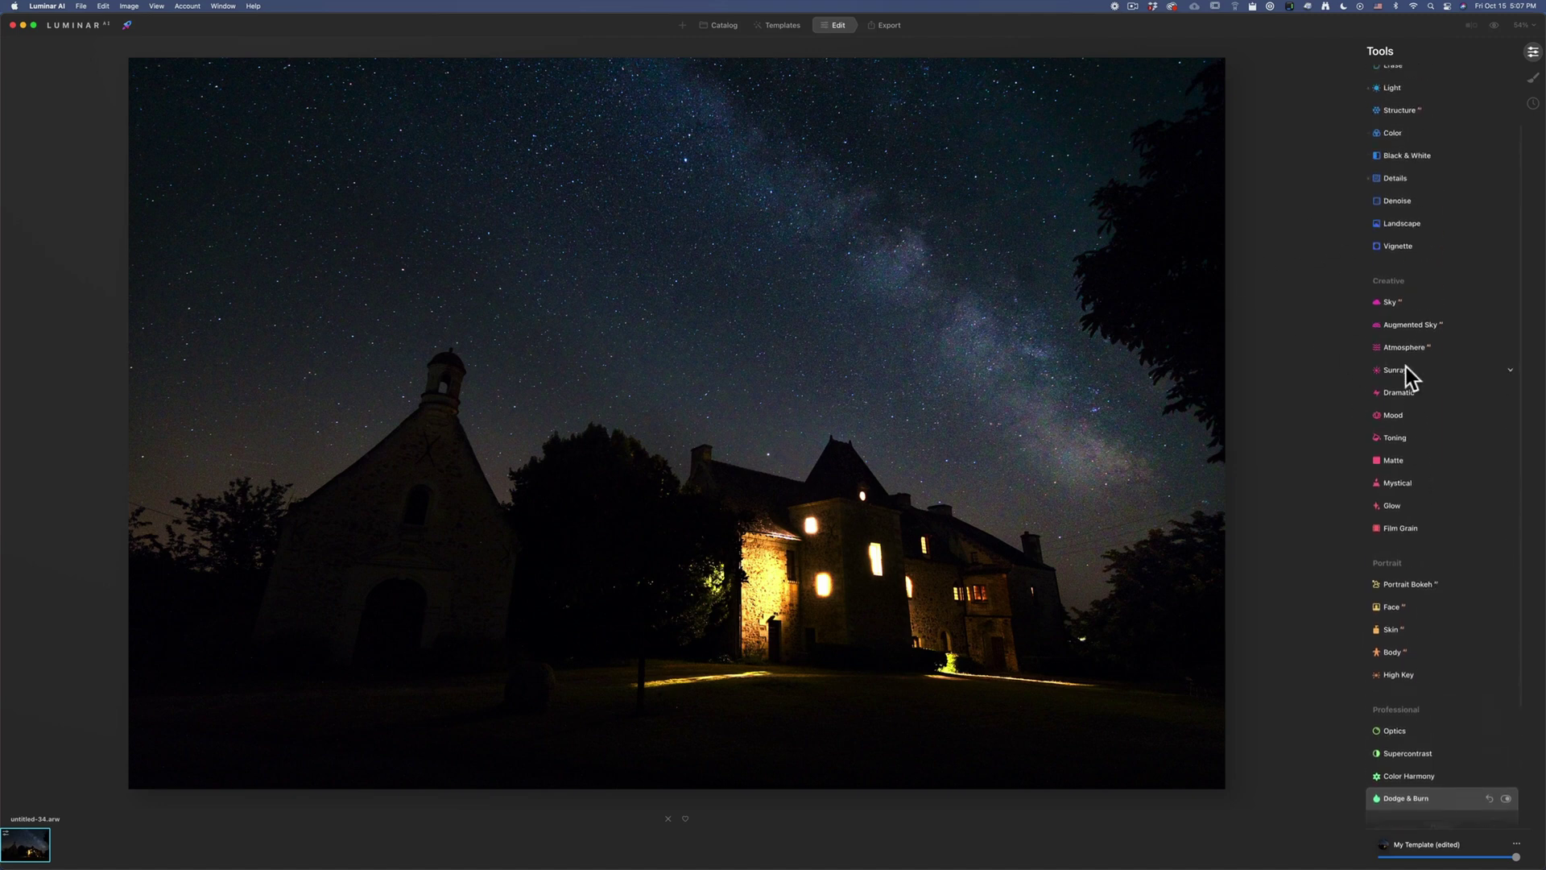
pyautogui.scroll(2, 1412, 471)
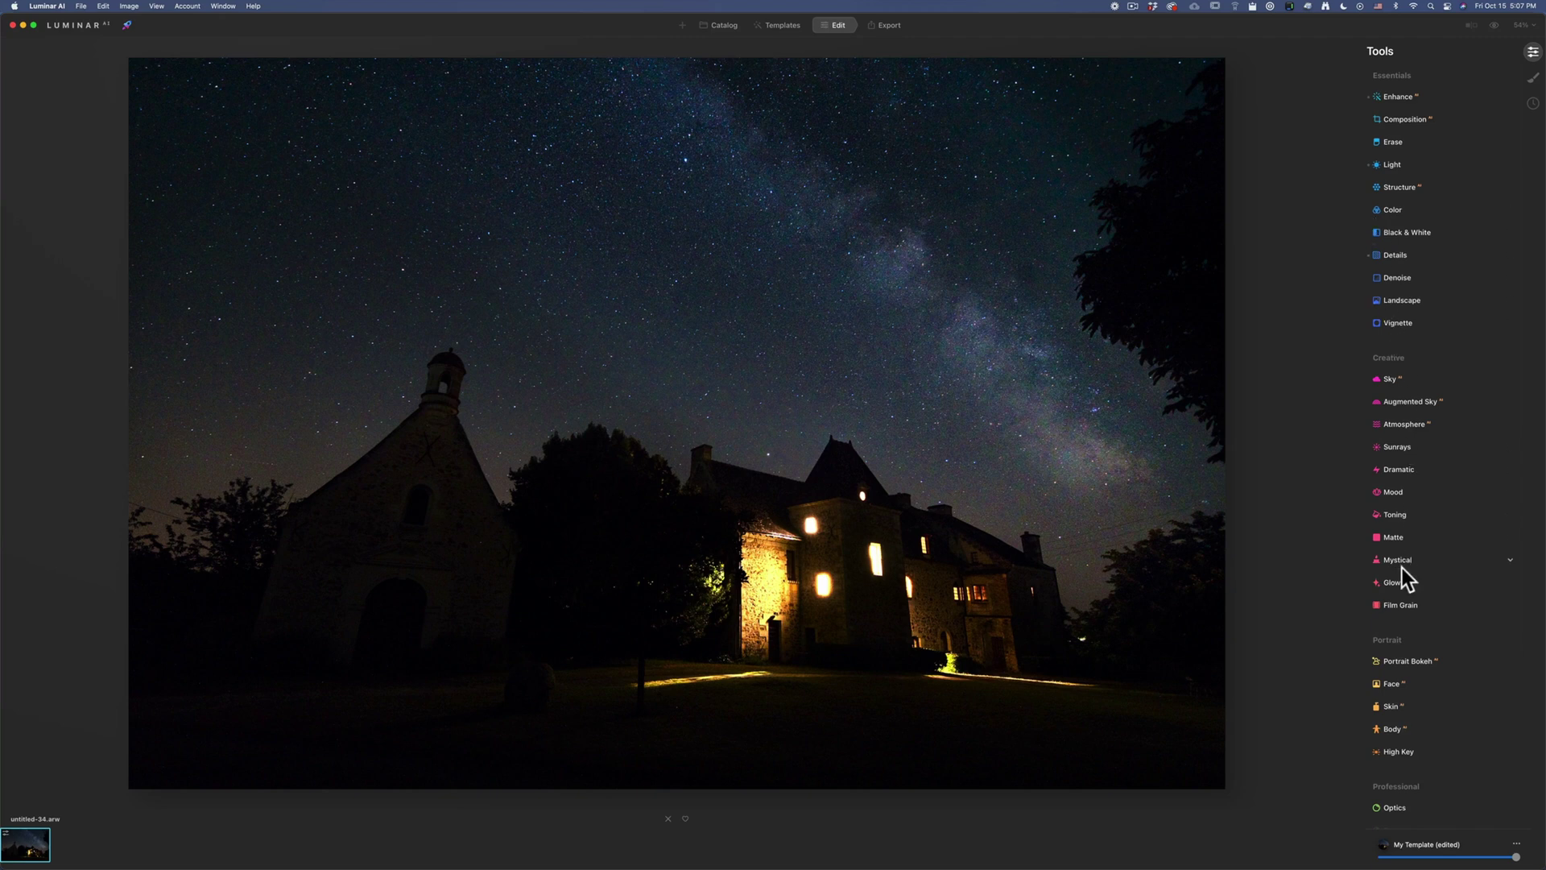
pyautogui.click(1398, 279)
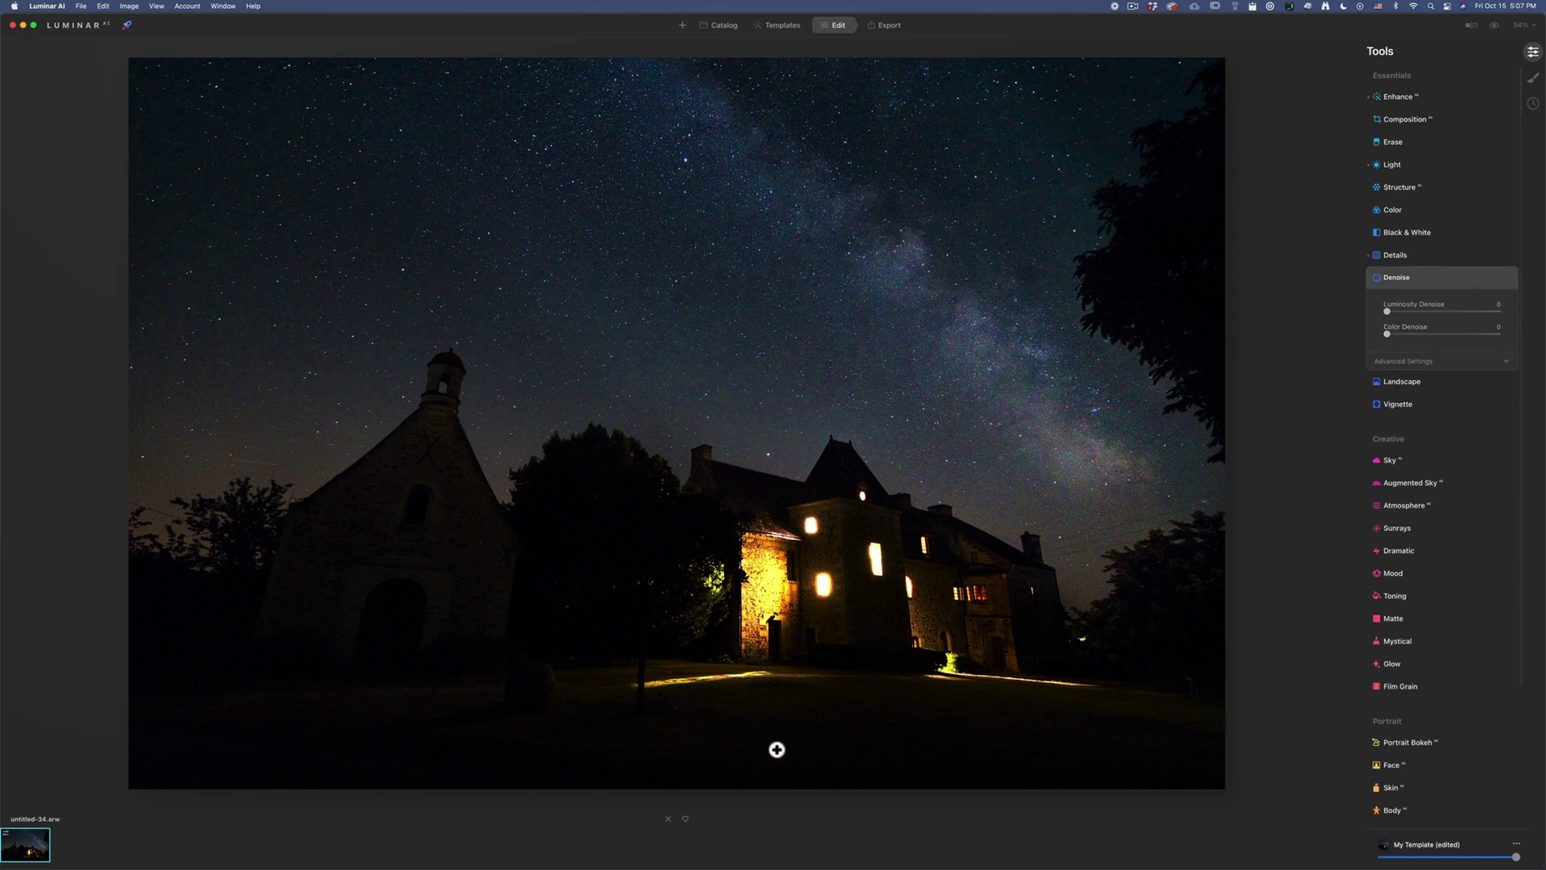
pyautogui.click(1007, 723)
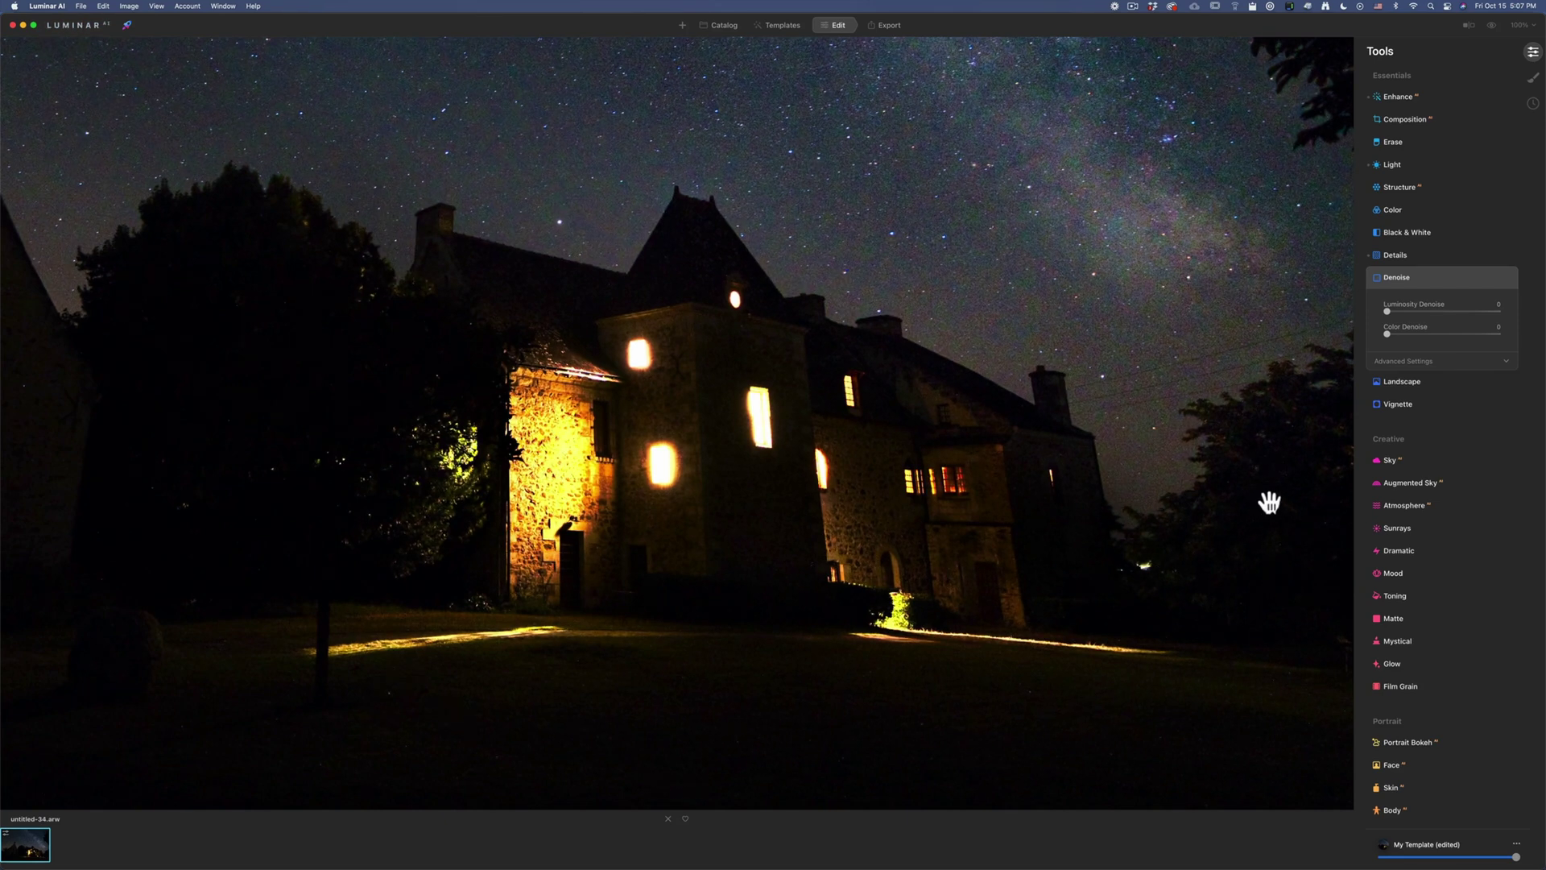
pyautogui.moveTo(1267, 504); pyautogui.dragTo(1029, 459)
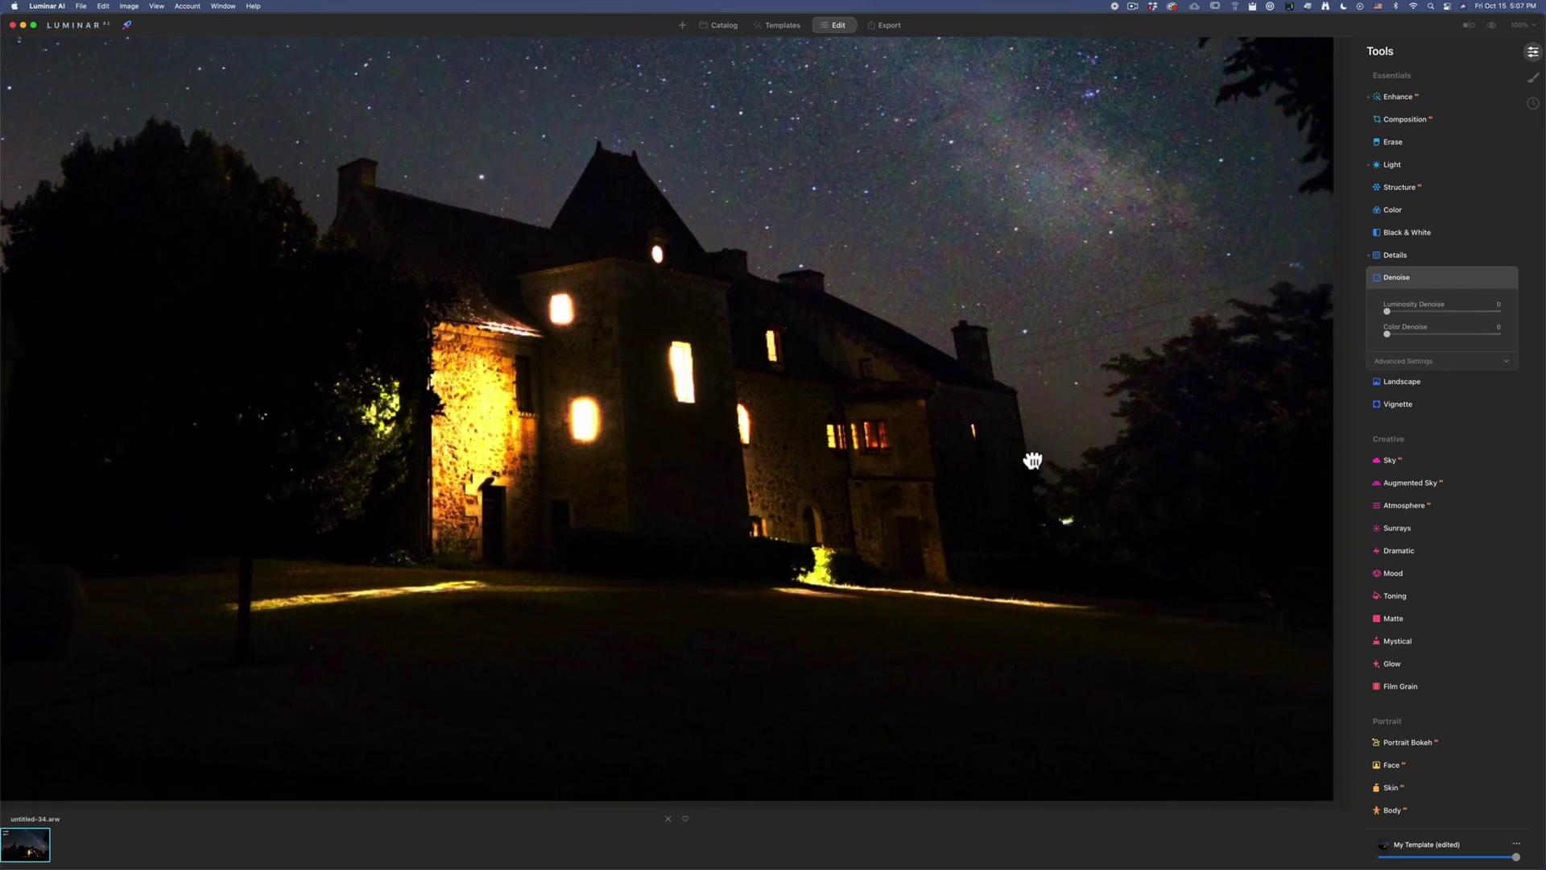
# Step: Set Color Denoise to 31 and Boost to 37, checking the Milky Way at 100%
pyautogui.click(1422, 333)
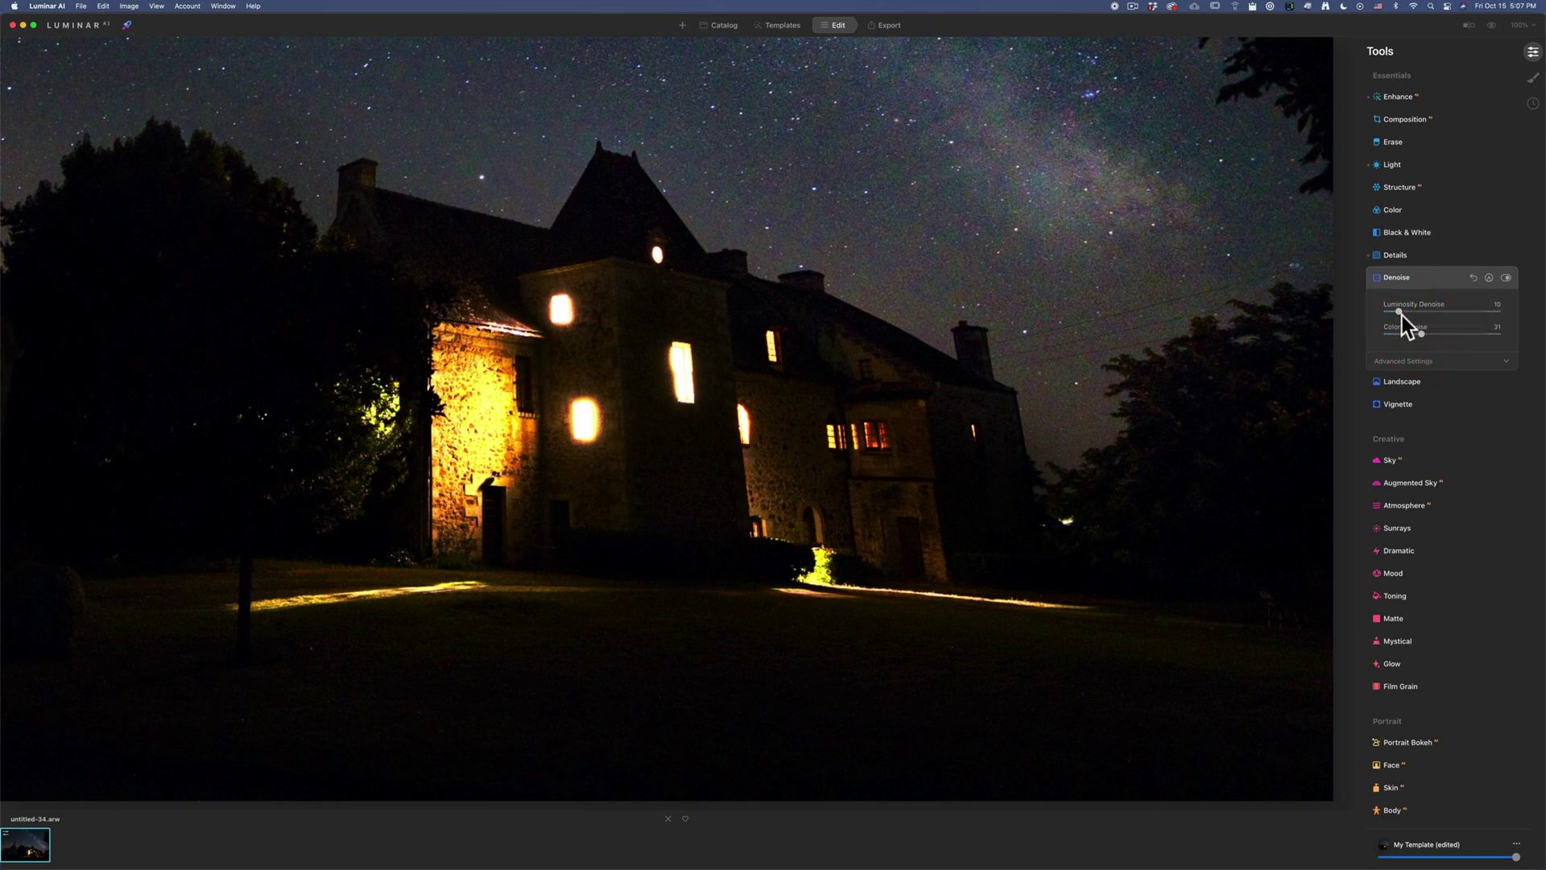
pyautogui.click(1427, 359)
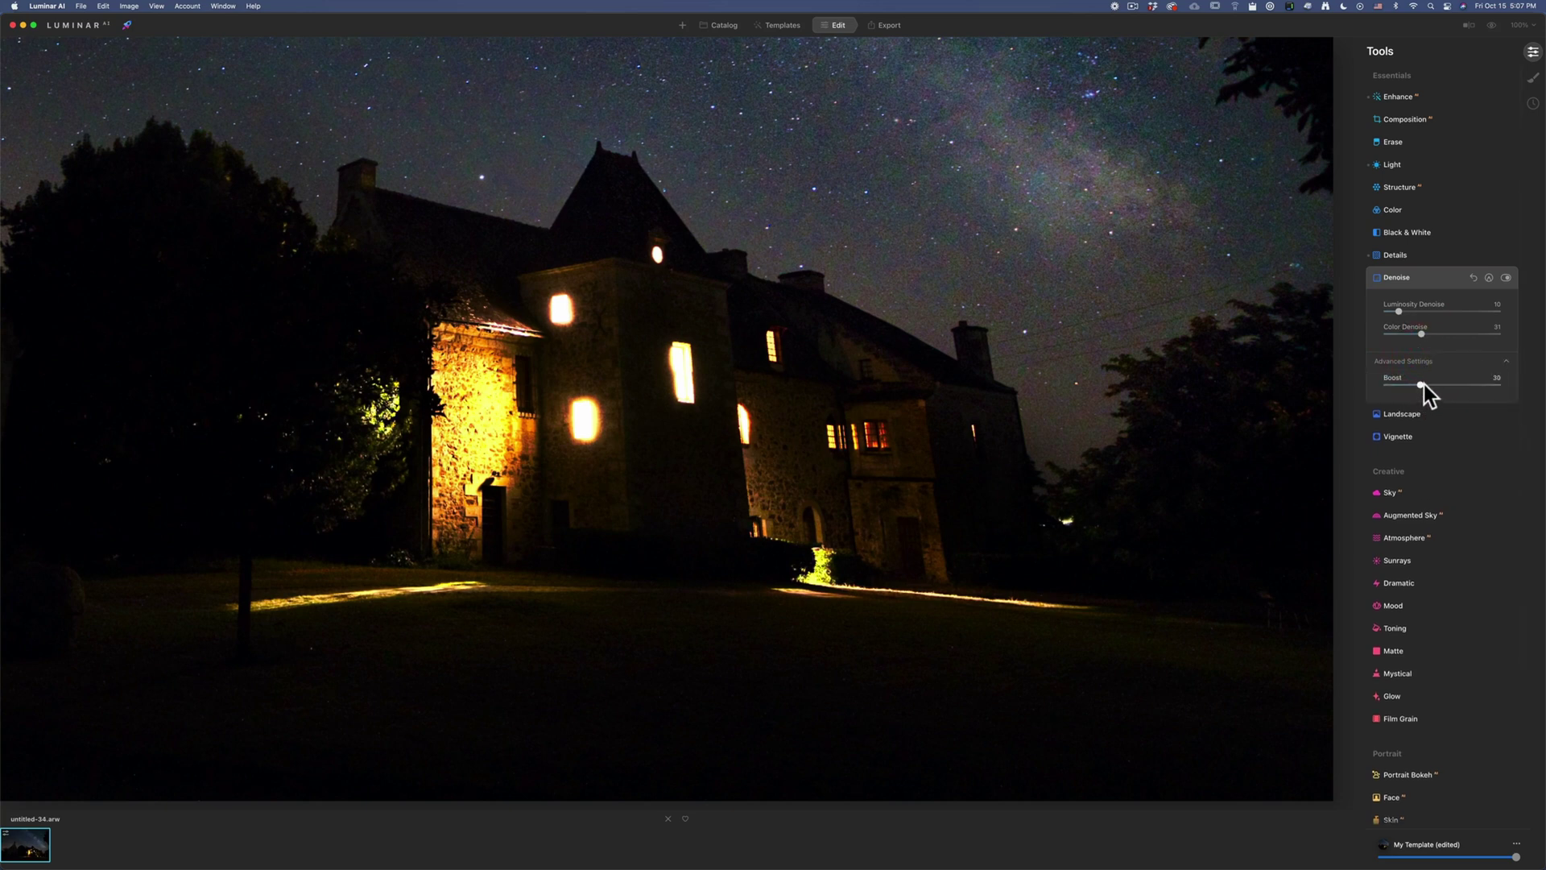
pyautogui.moveTo(1423, 385); pyautogui.dragTo(1427, 385)
pyautogui.click(930, 239)
pyautogui.click(910, 342)
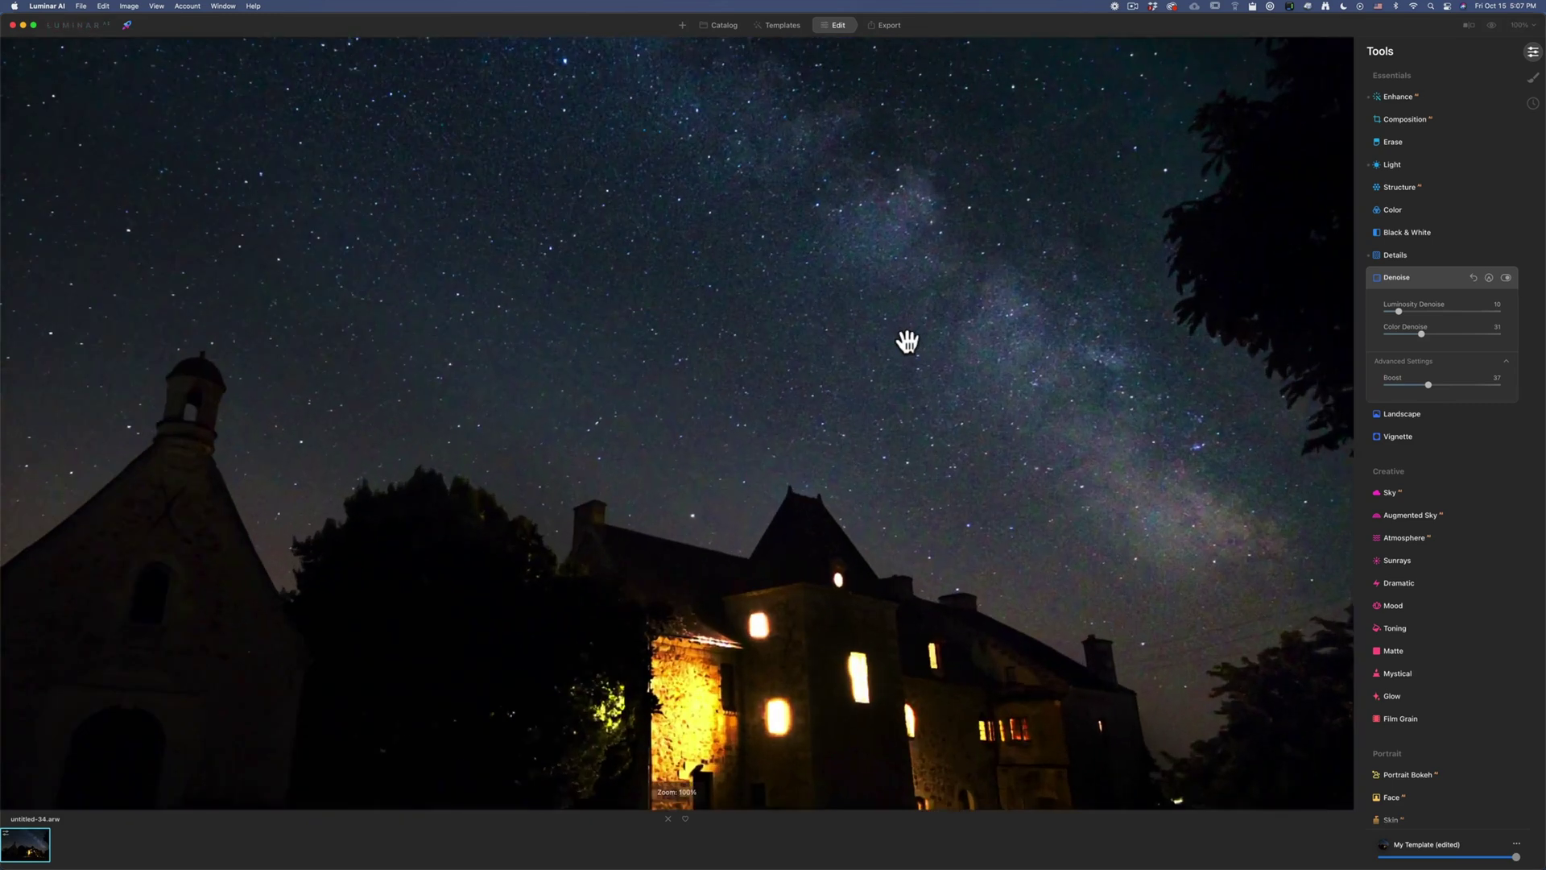
pyautogui.click(906, 340)
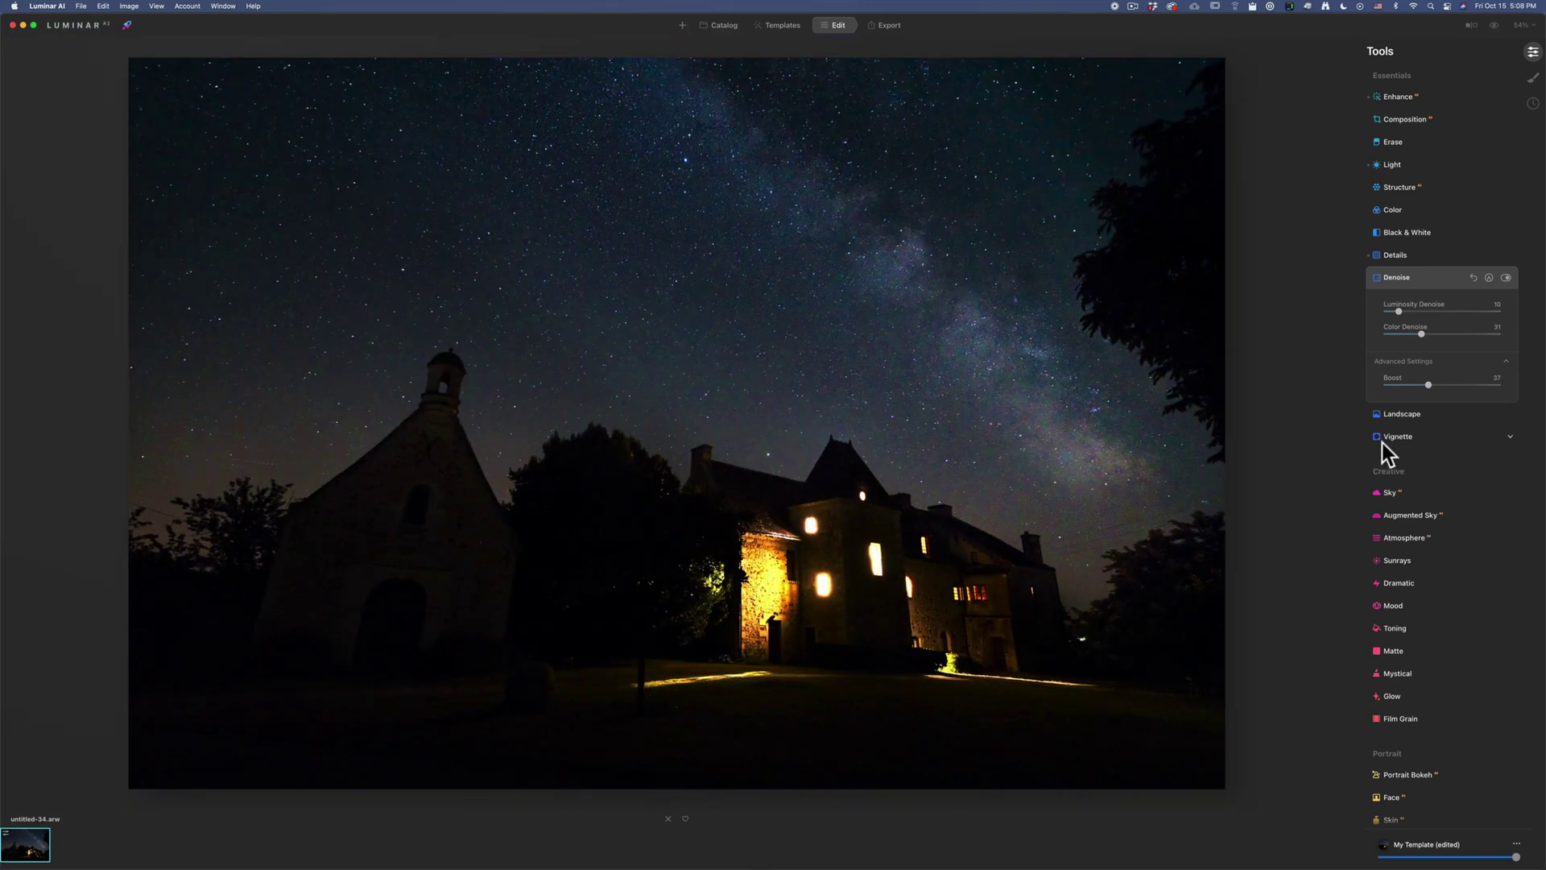
# Step: After comparing with Lightroom, lower Vibrance to -14 in the Color tool
pyautogui.press('super+Tab')
pyautogui.press('super+Tab')
pyautogui.press('super+Tab')
pyautogui.press('super+Tab')
pyautogui.click(1393, 211)
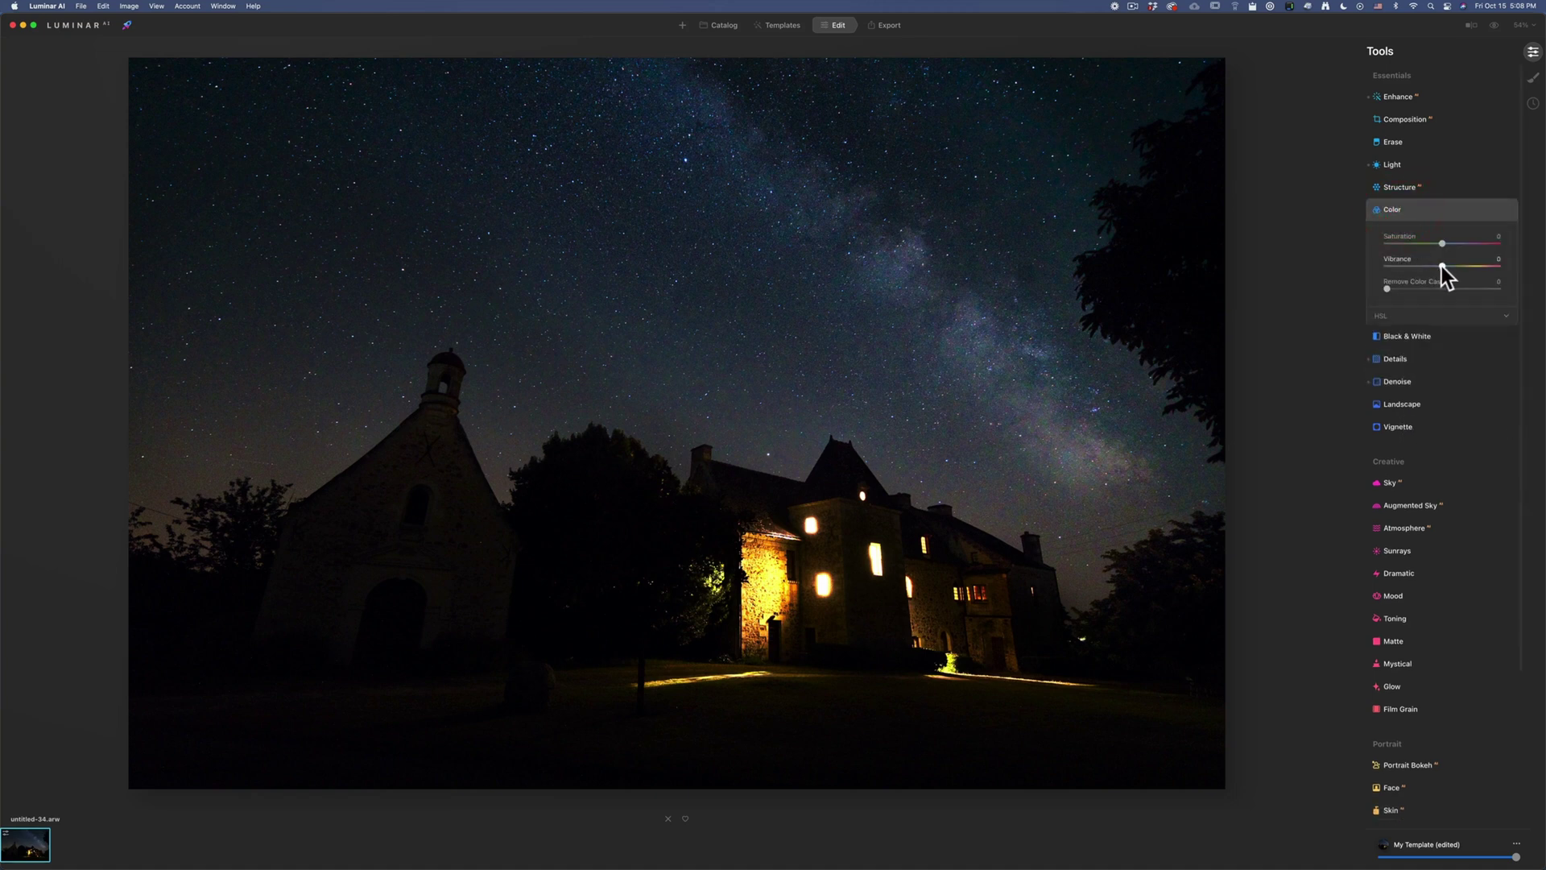
pyautogui.moveTo(1442, 266); pyautogui.dragTo(1432, 266)
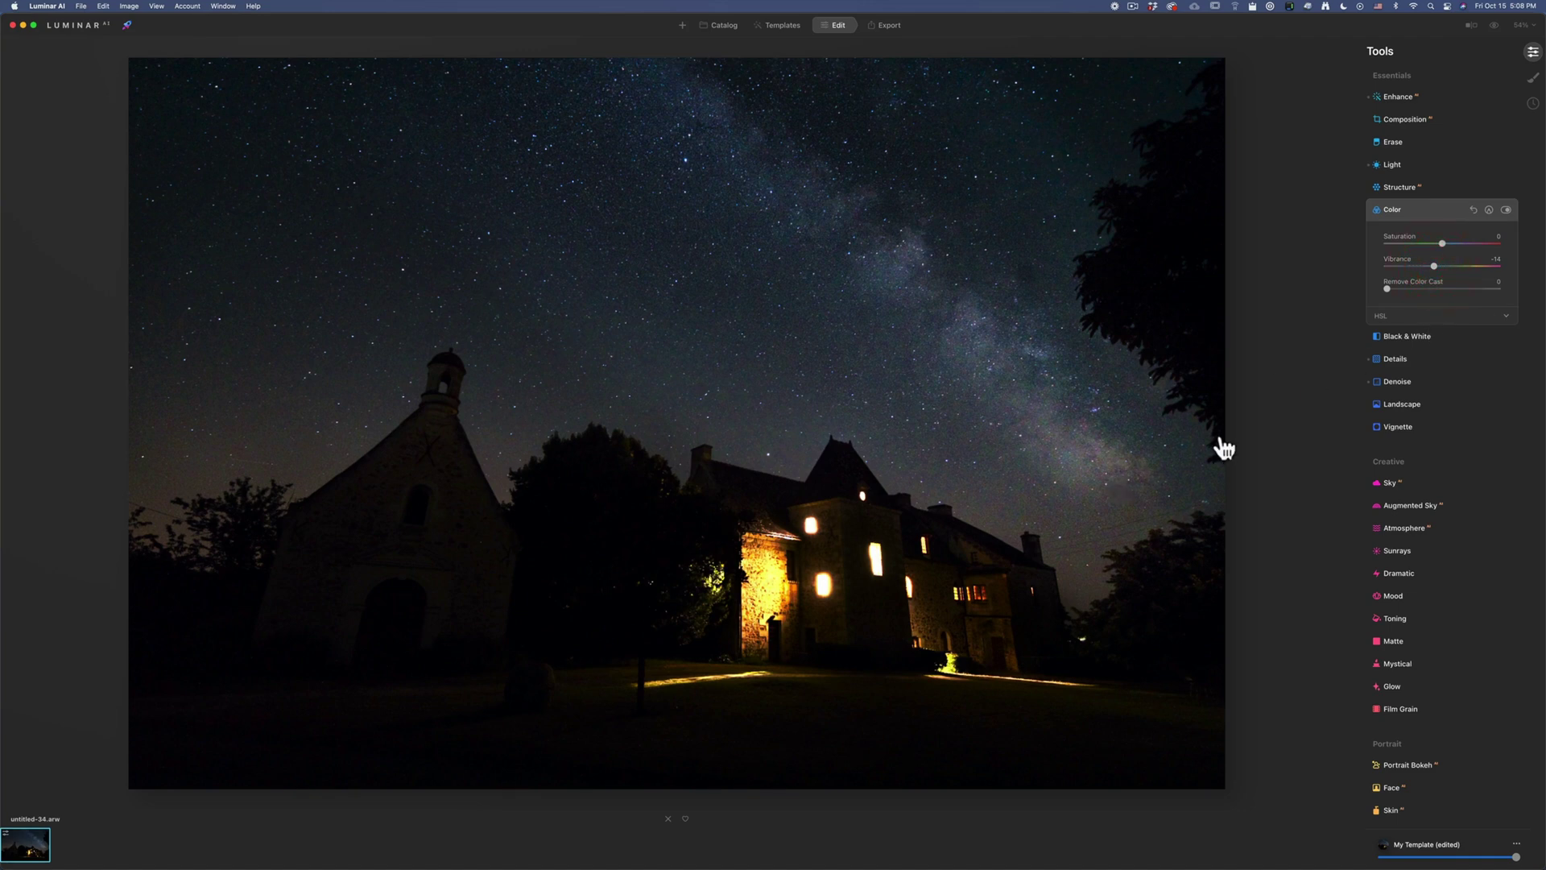